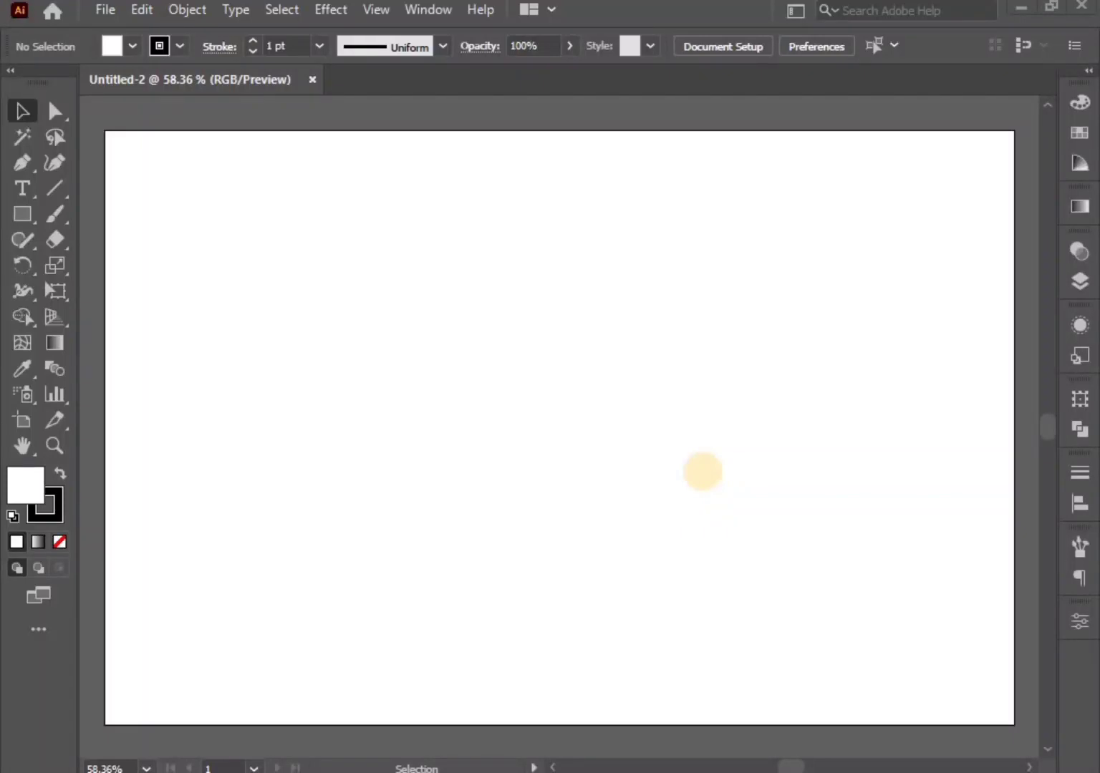
Draw an artboard-sized rectangle with black fill and no stroke
{"action": "left_click", "coordinate": [22, 213]}
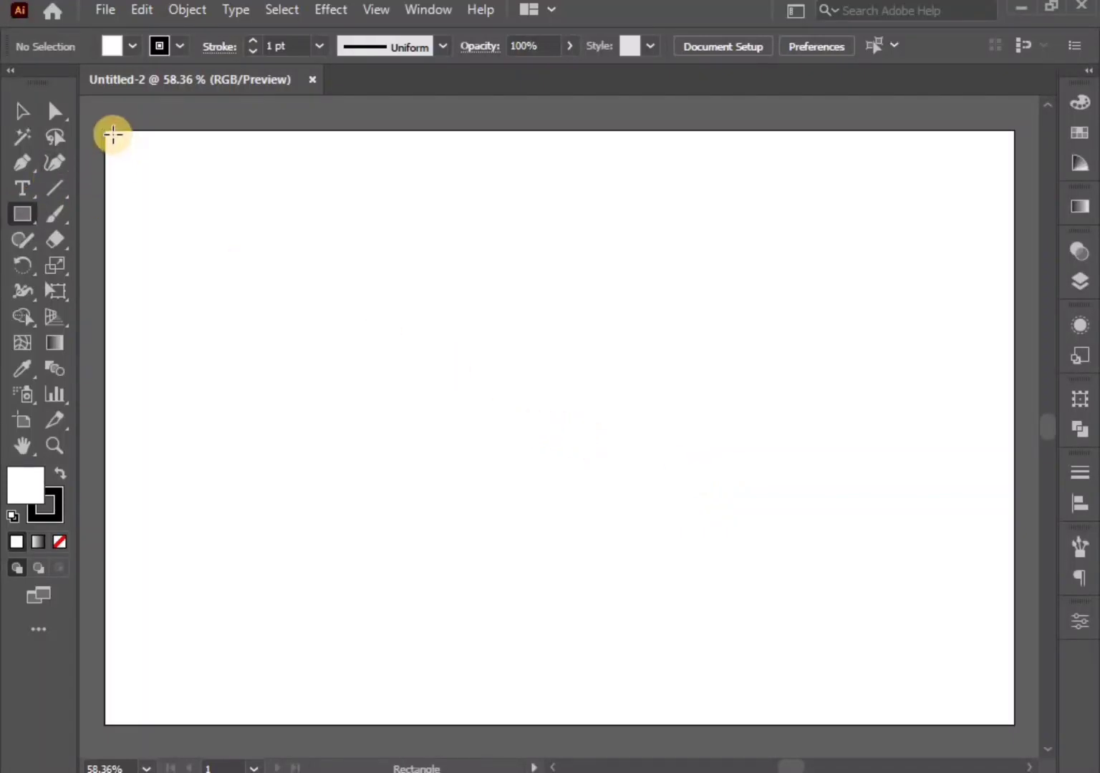
{"action": "mouse_move", "coordinate": [108, 131]}
{"action": "left_mouse_down"}
{"action": "mouse_move", "coordinate": [820, 576]}
{"action": "mouse_move", "coordinate": [1014, 725]}
{"action": "left_mouse_up"}
{"action": "left_click", "coordinate": [23, 111]}
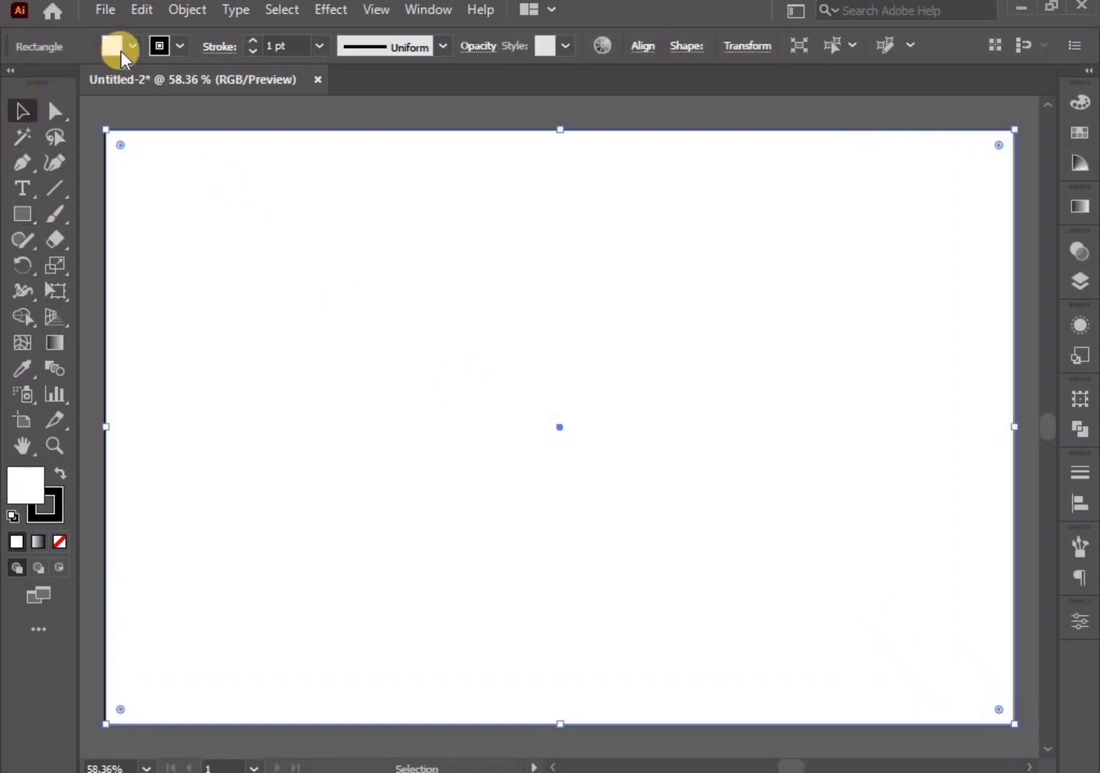
{"action": "left_click", "coordinate": [108, 54]}
{"action": "left_click", "coordinate": [61, 82]}
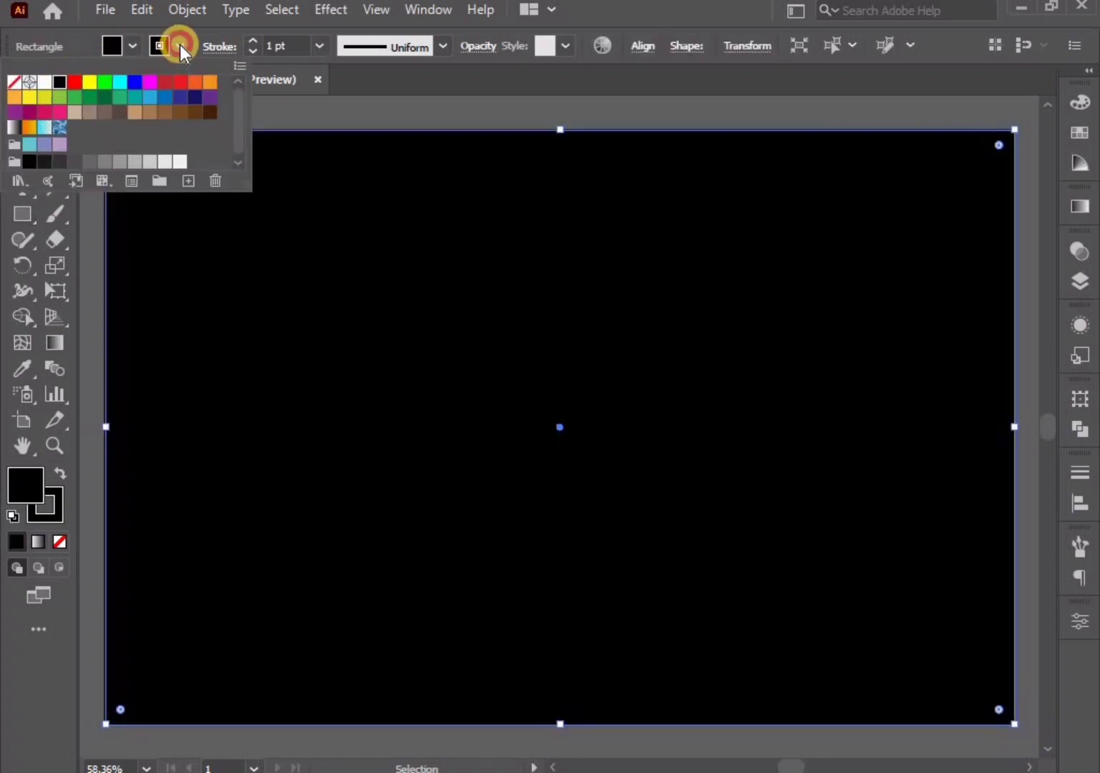
{"action": "left_click", "coordinate": [180, 45]}
{"action": "left_click", "coordinate": [13, 85]}
{"action": "left_click", "coordinate": [379, 113]}
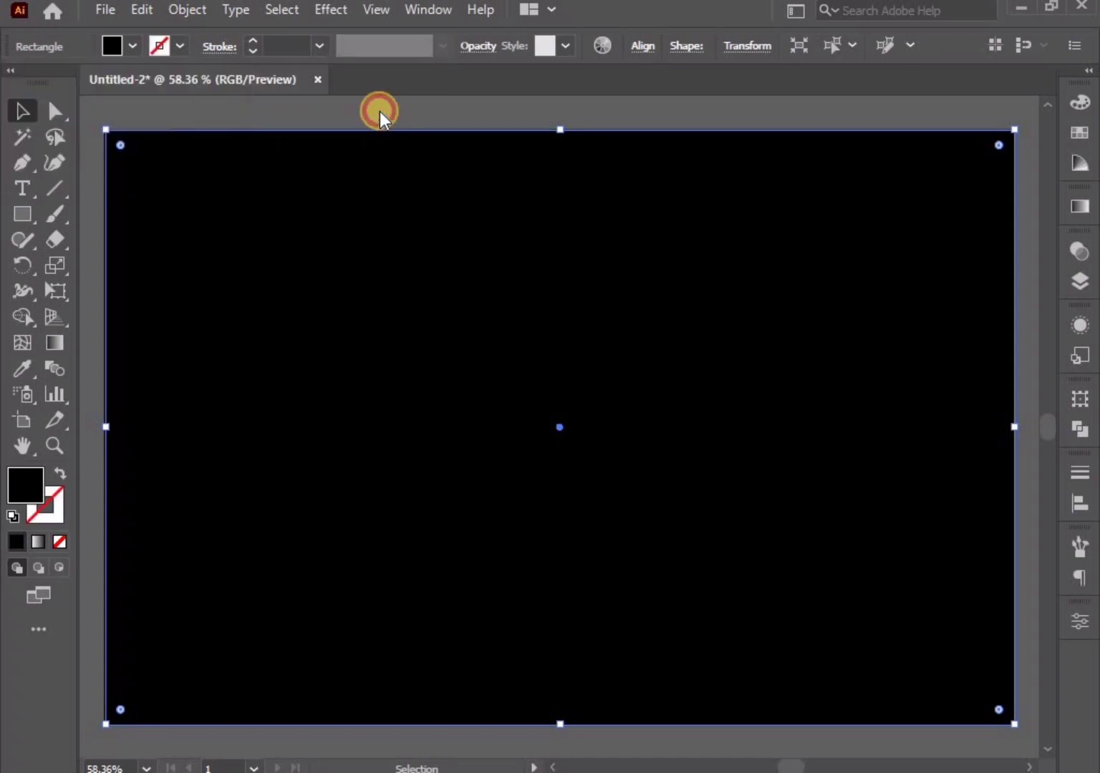
Lock the black background rectangle and confirm it can no longer be selected
{"action": "left_click", "coordinate": [191, 10]}
{"action": "mouse_move", "coordinate": [267, 153]}
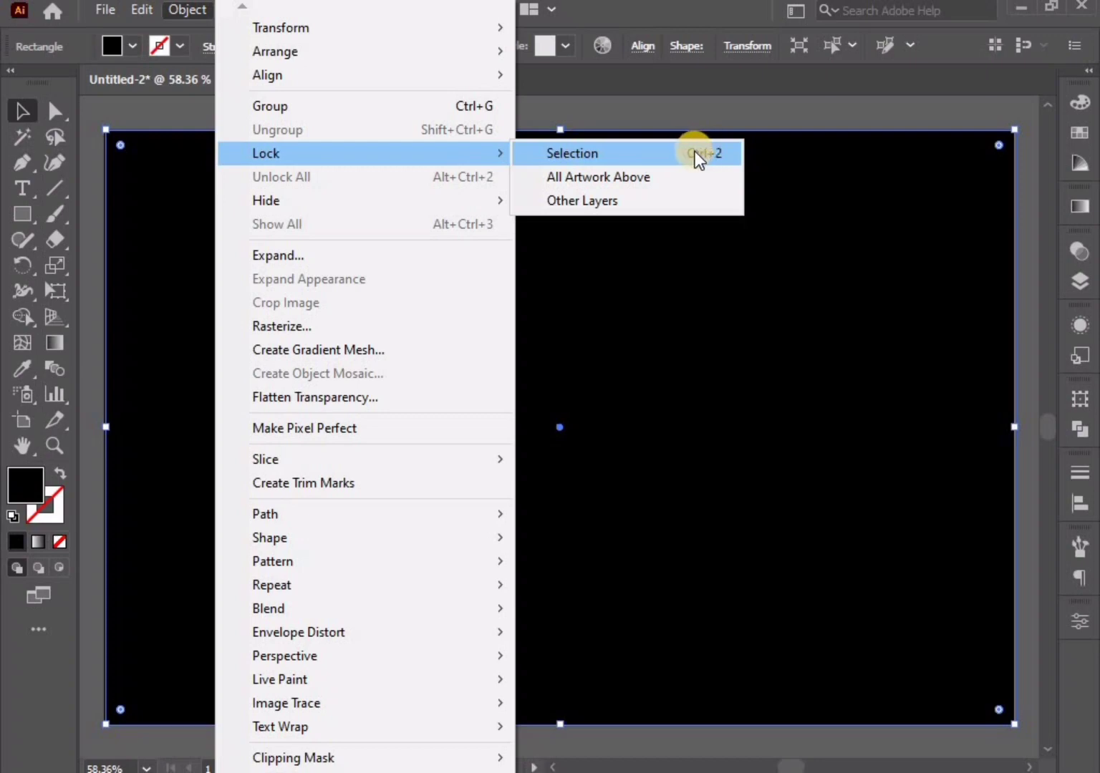
{"action": "left_click", "coordinate": [696, 151]}
{"action": "left_click_drag", "start_coordinate": [484, 344], "coordinate": [573, 428]}
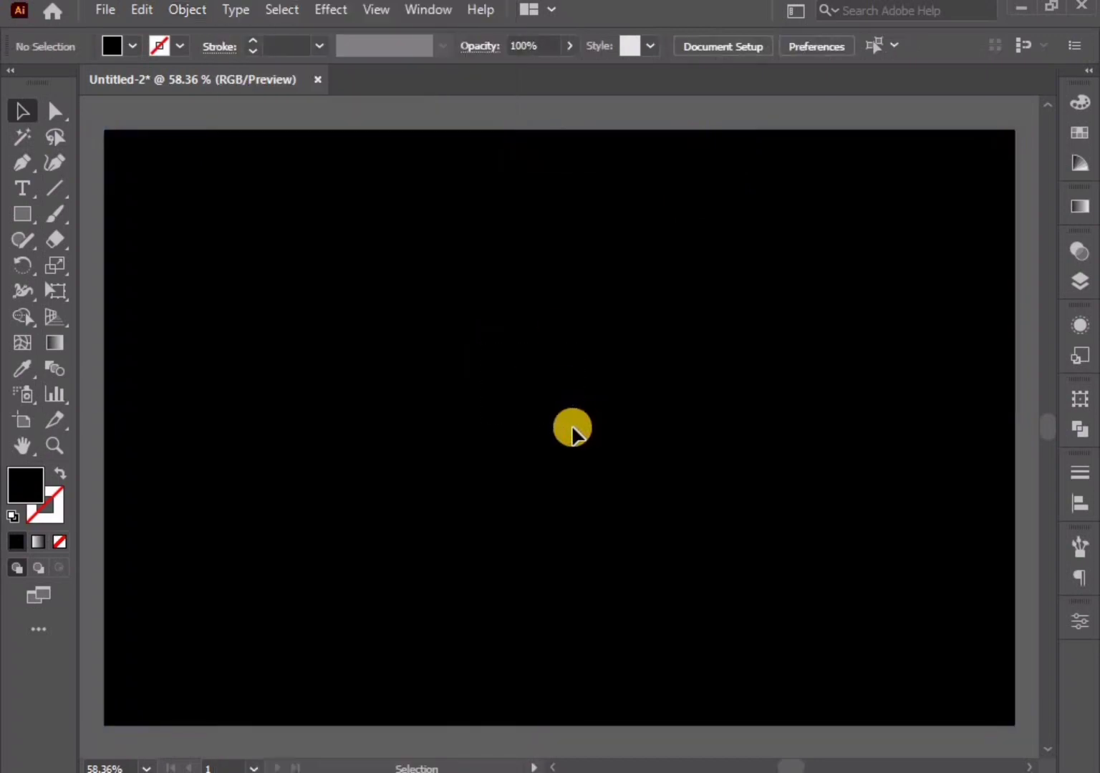
Draw a circle near the artboard centre with a white stroke and no fill
{"action": "left_click", "coordinate": [25, 204]}
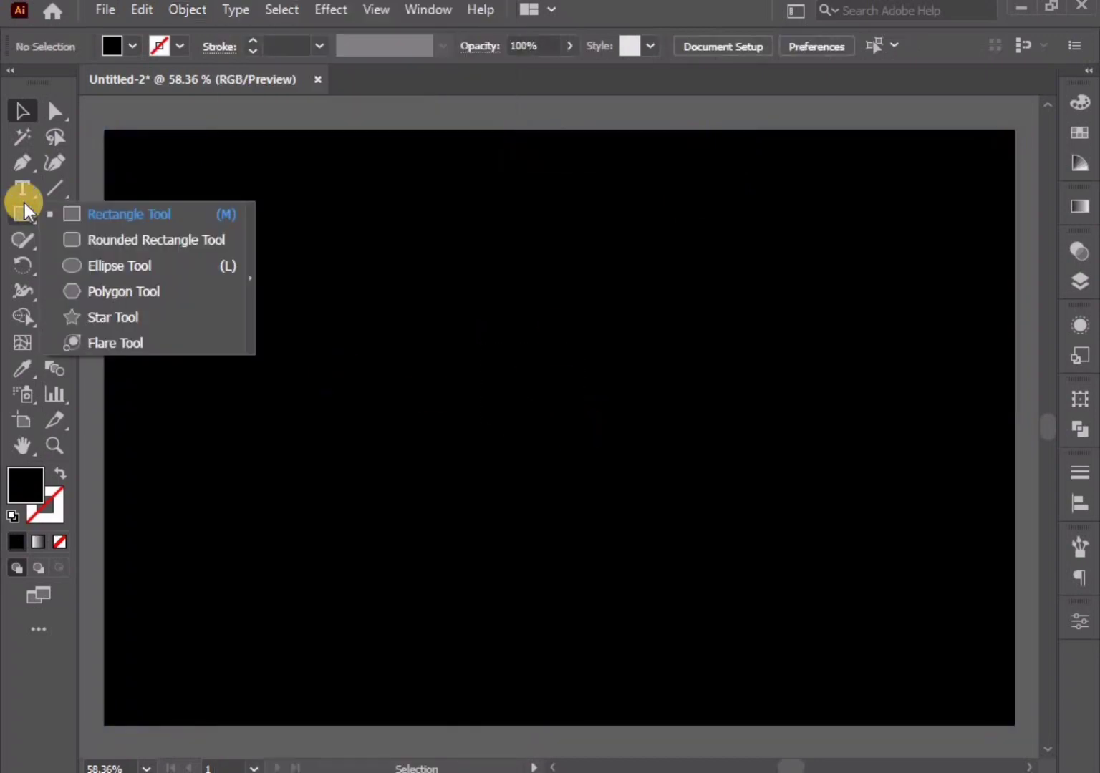
{"action": "left_click", "coordinate": [76, 265]}
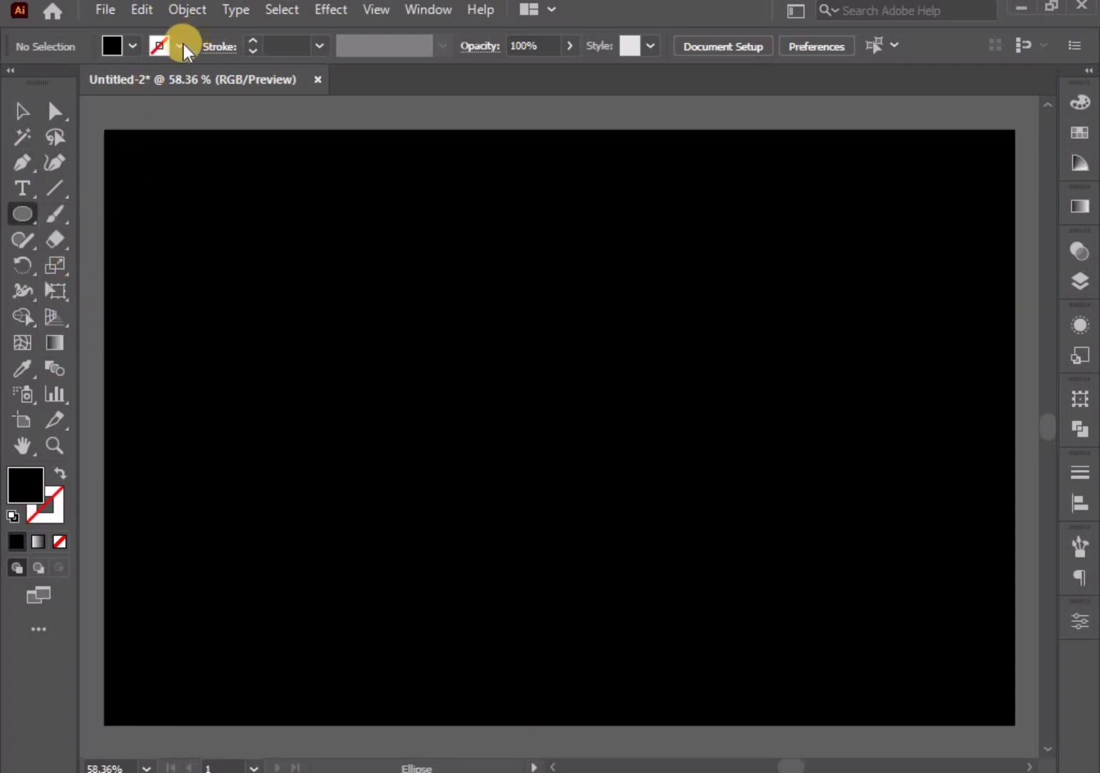
{"action": "left_click", "coordinate": [178, 46]}
{"action": "left_click", "coordinate": [44, 81]}
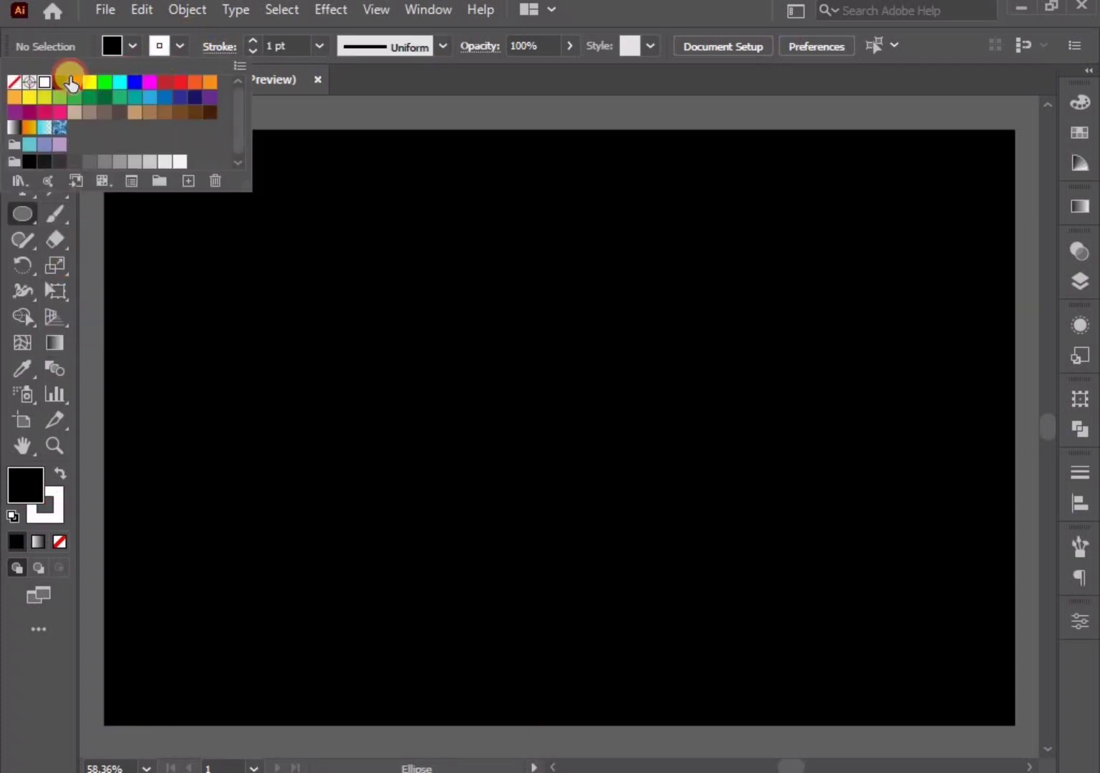
{"action": "left_click", "coordinate": [132, 47]}
{"action": "left_click", "coordinate": [14, 81]}
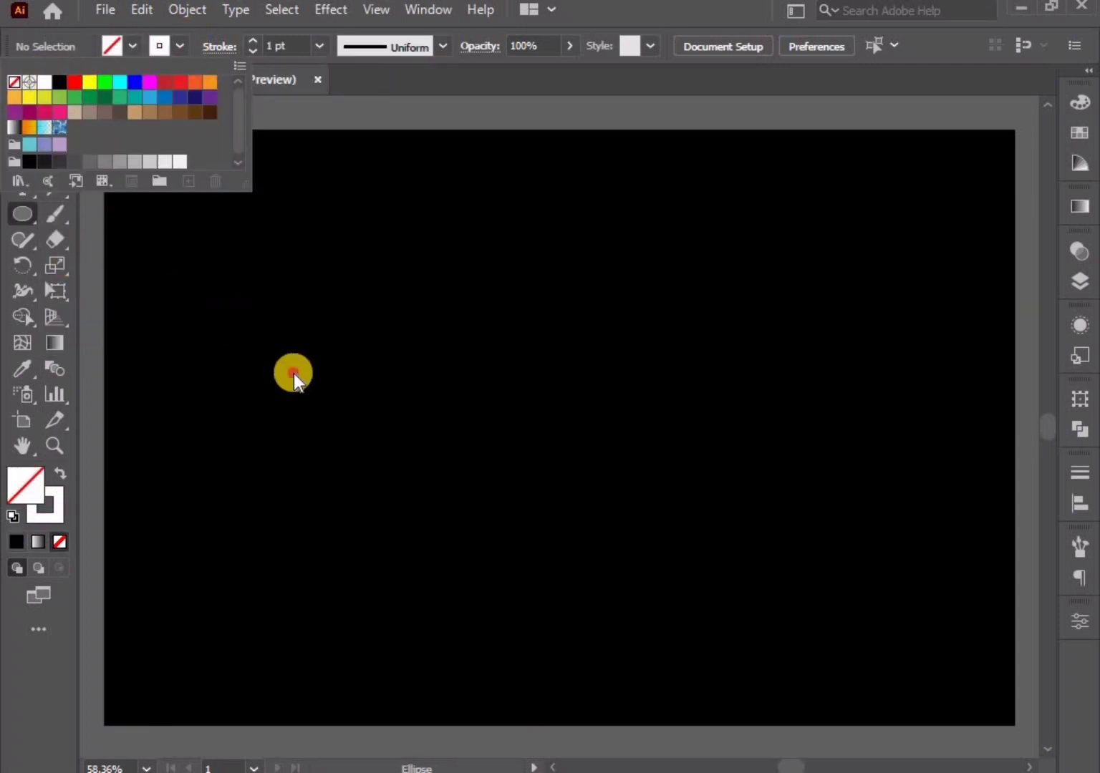
{"action": "left_click", "coordinate": [294, 374]}
{"action": "left_click_drag", "start_coordinate": [538, 397], "coordinate": [643, 485]}
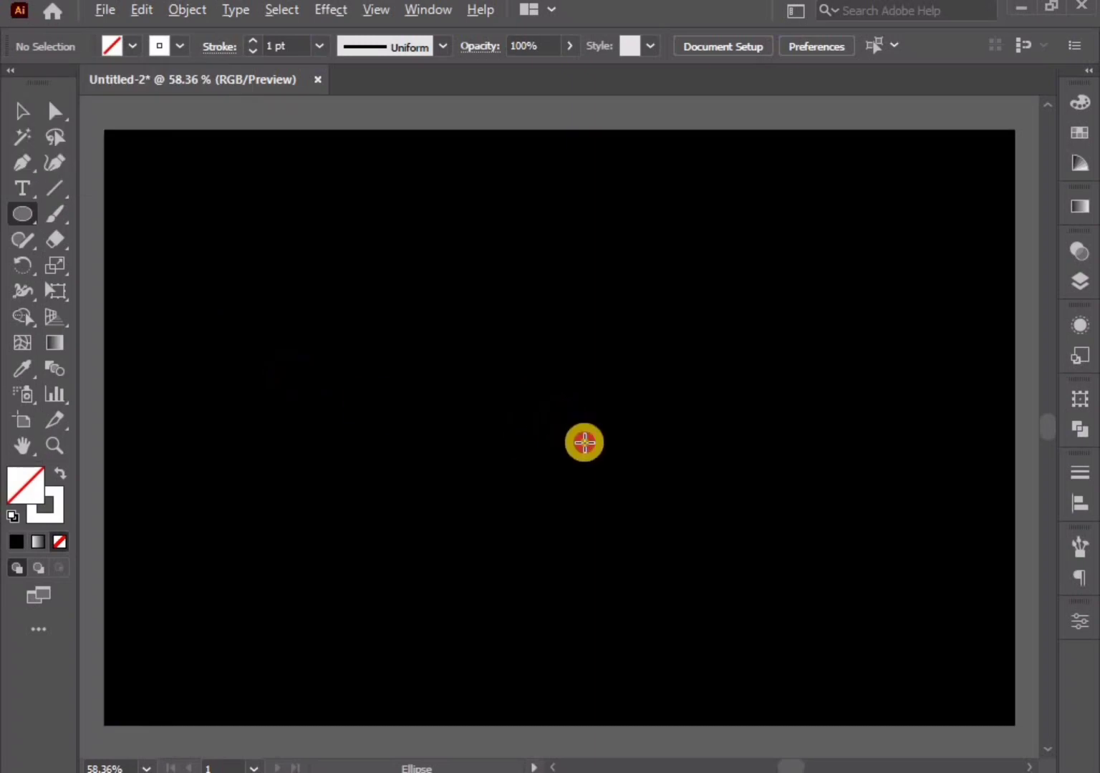
Centre the circle horizontally and vertically on the artboard with the Align options
{"action": "left_click", "coordinate": [22, 111]}
{"action": "mouse_move", "coordinate": [364, 252]}
{"action": "left_mouse_down"}
{"action": "mouse_move", "coordinate": [558, 445]}
{"action": "mouse_move", "coordinate": [540, 398]}
{"action": "left_mouse_up"}
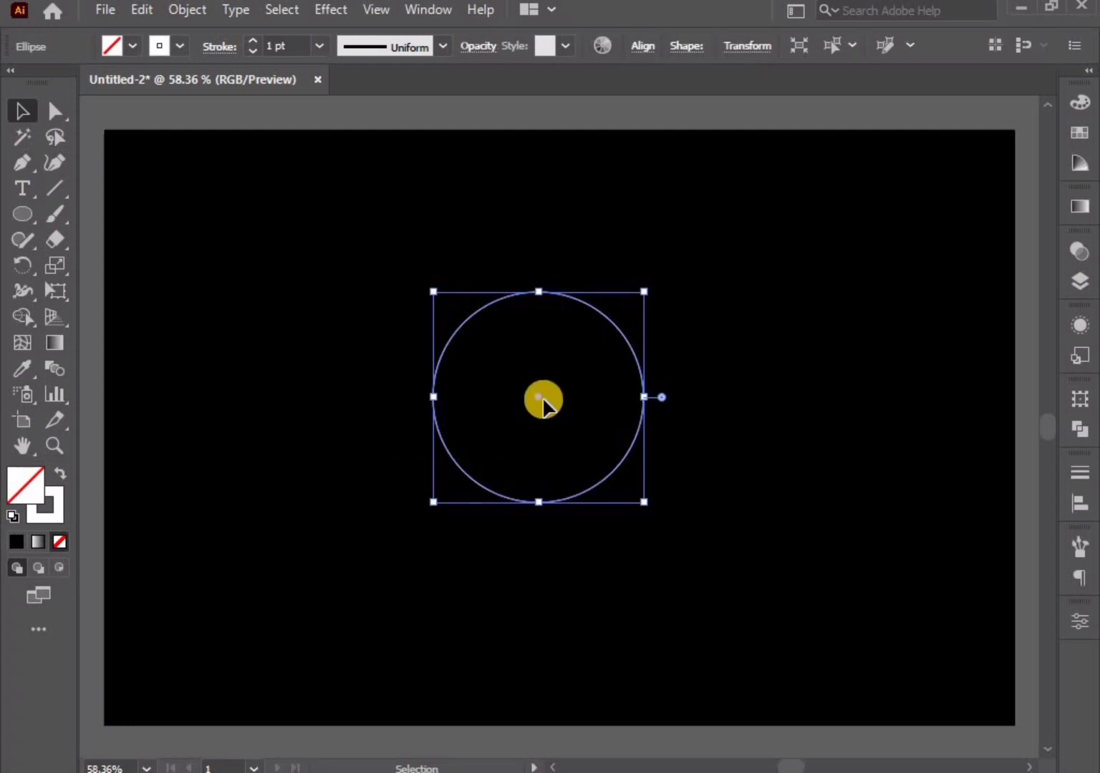
{"action": "left_click_drag", "start_coordinate": [415, 306], "coordinate": [579, 456]}
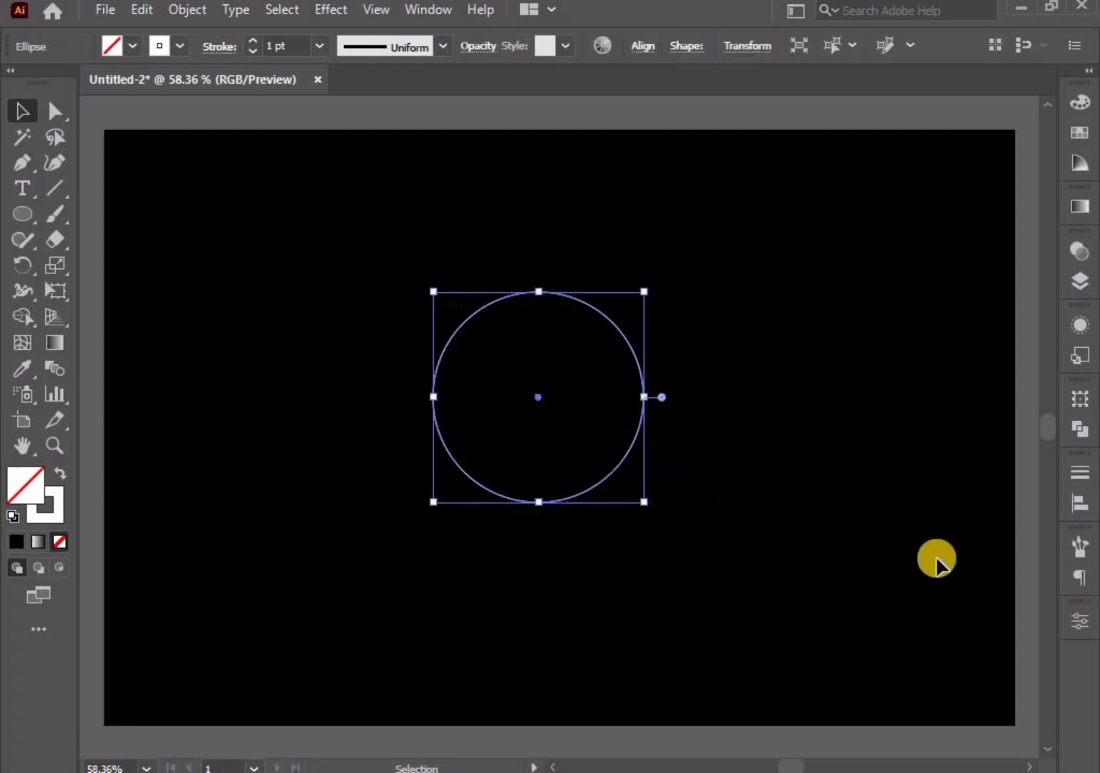
{"action": "left_click", "coordinate": [1080, 506]}
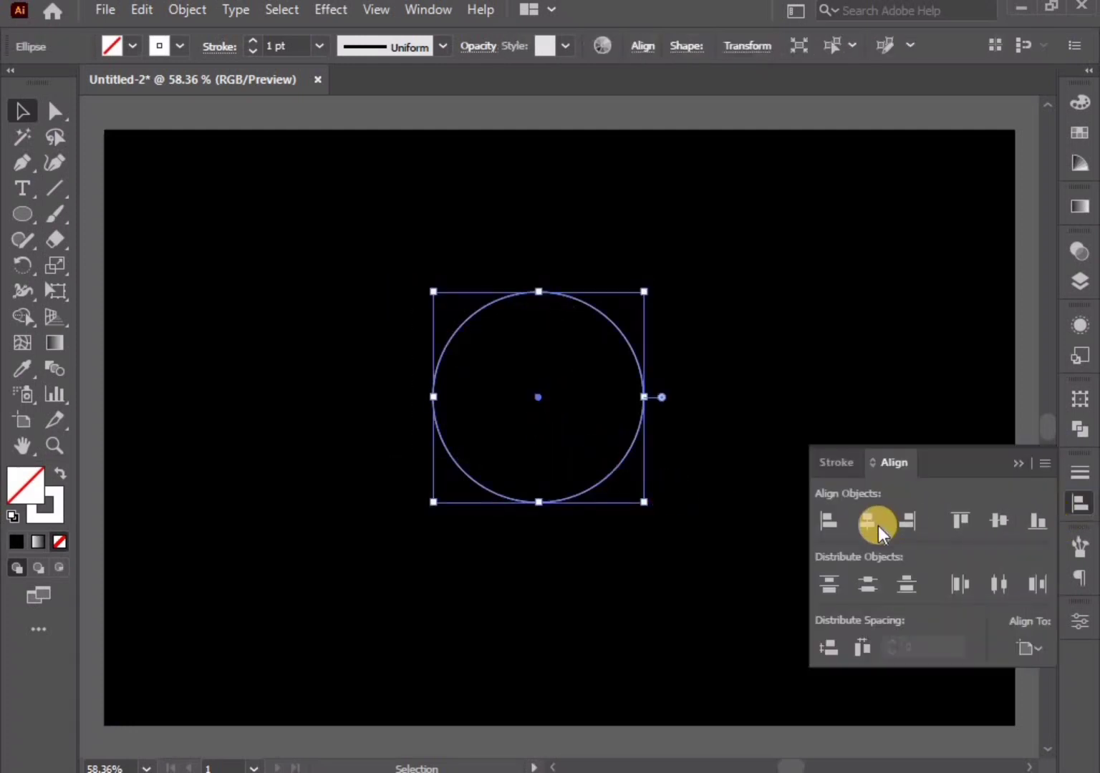
{"action": "left_click", "coordinate": [871, 523]}
{"action": "left_click", "coordinate": [999, 521]}
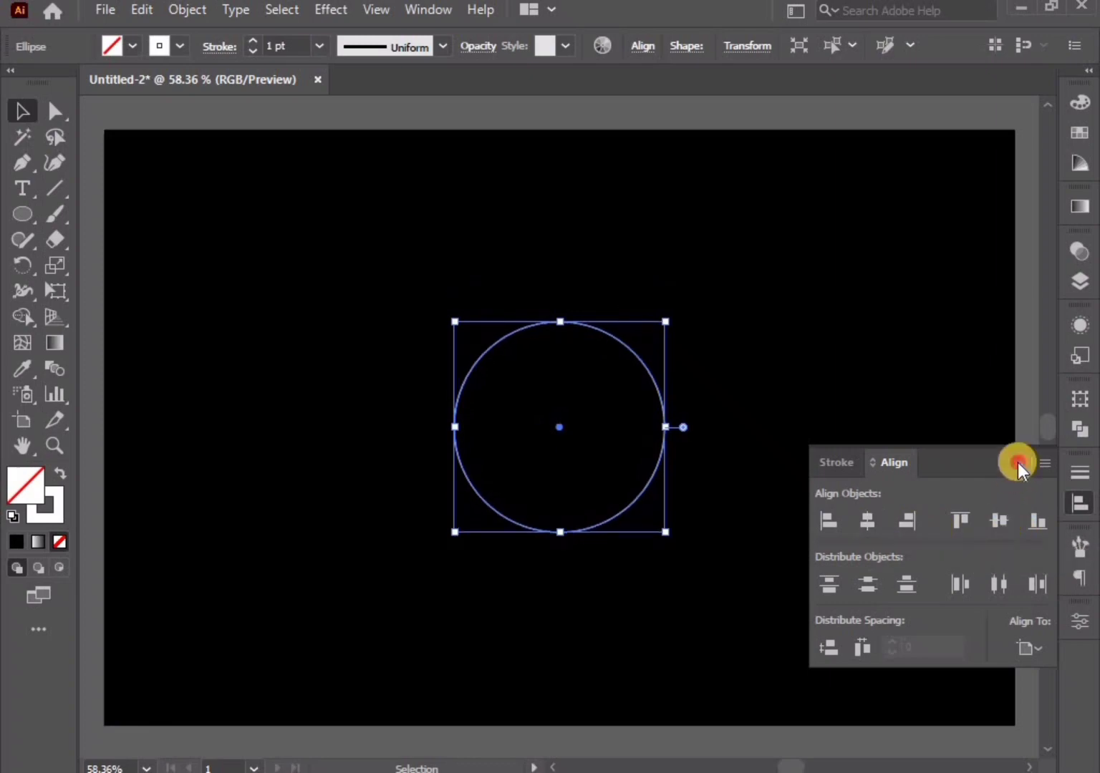
{"action": "left_click", "coordinate": [1018, 463]}
{"action": "left_click", "coordinate": [792, 482]}
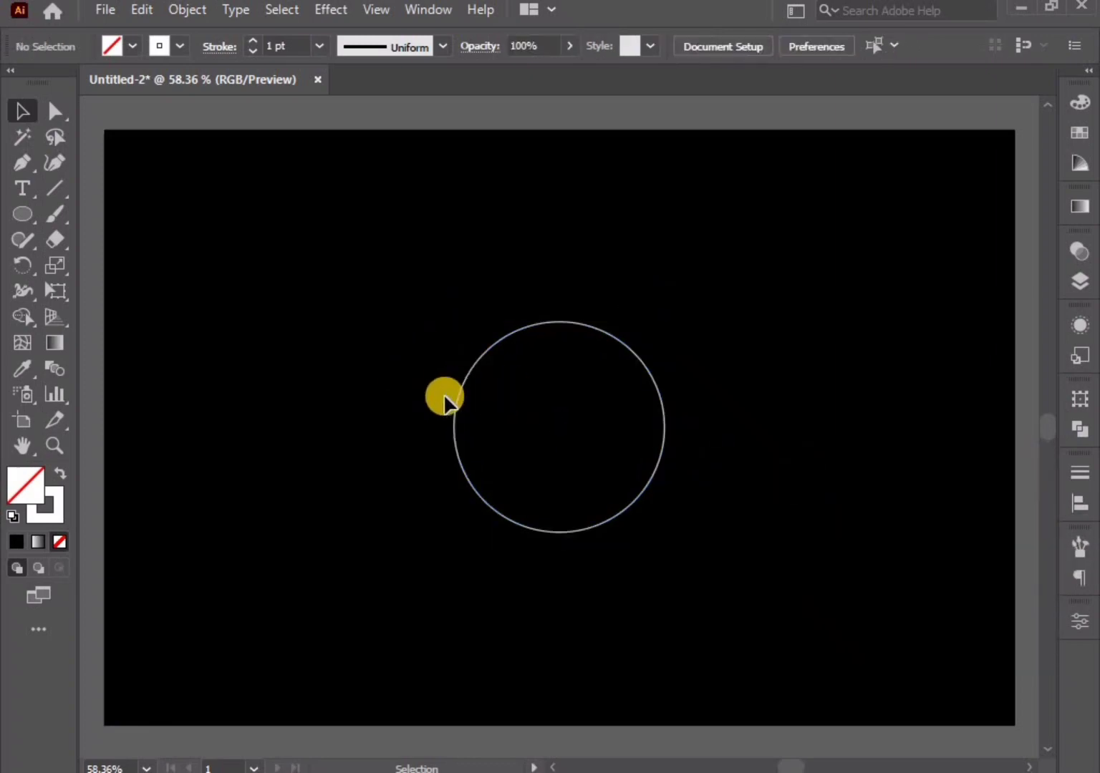
Show rulers and place a horizontal guide across the top of the circle
{"action": "left_click", "coordinate": [375, 10]}
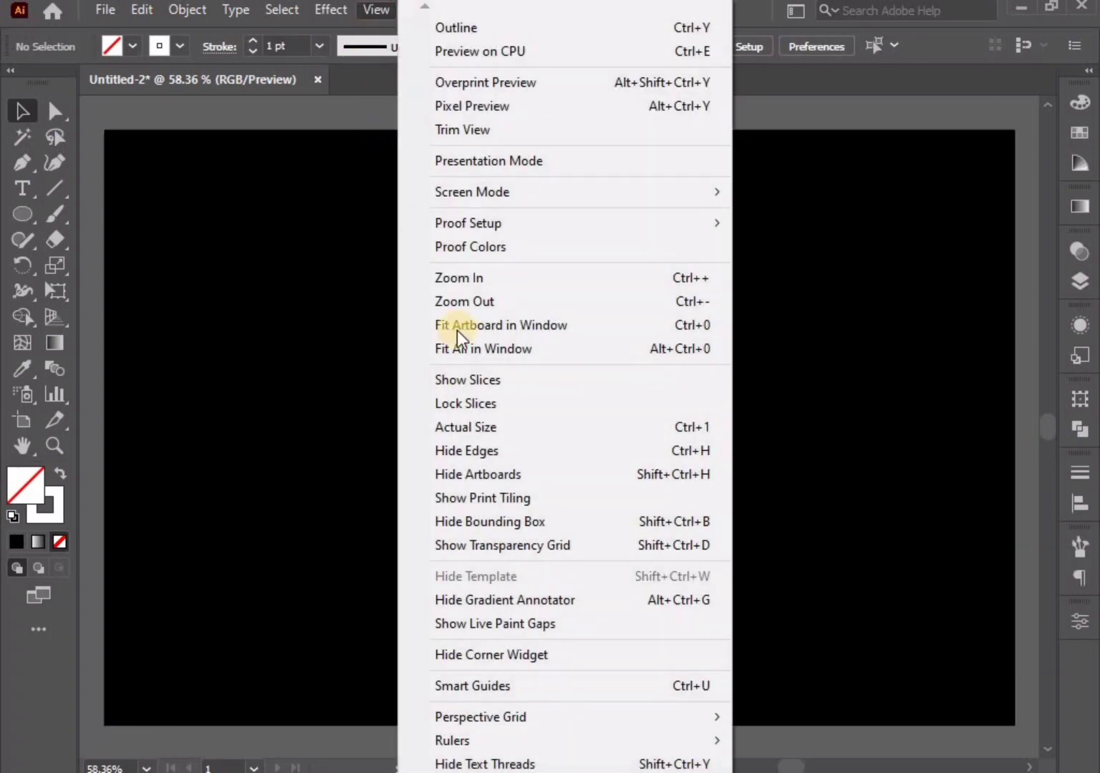
{"action": "mouse_move", "coordinate": [452, 741]}
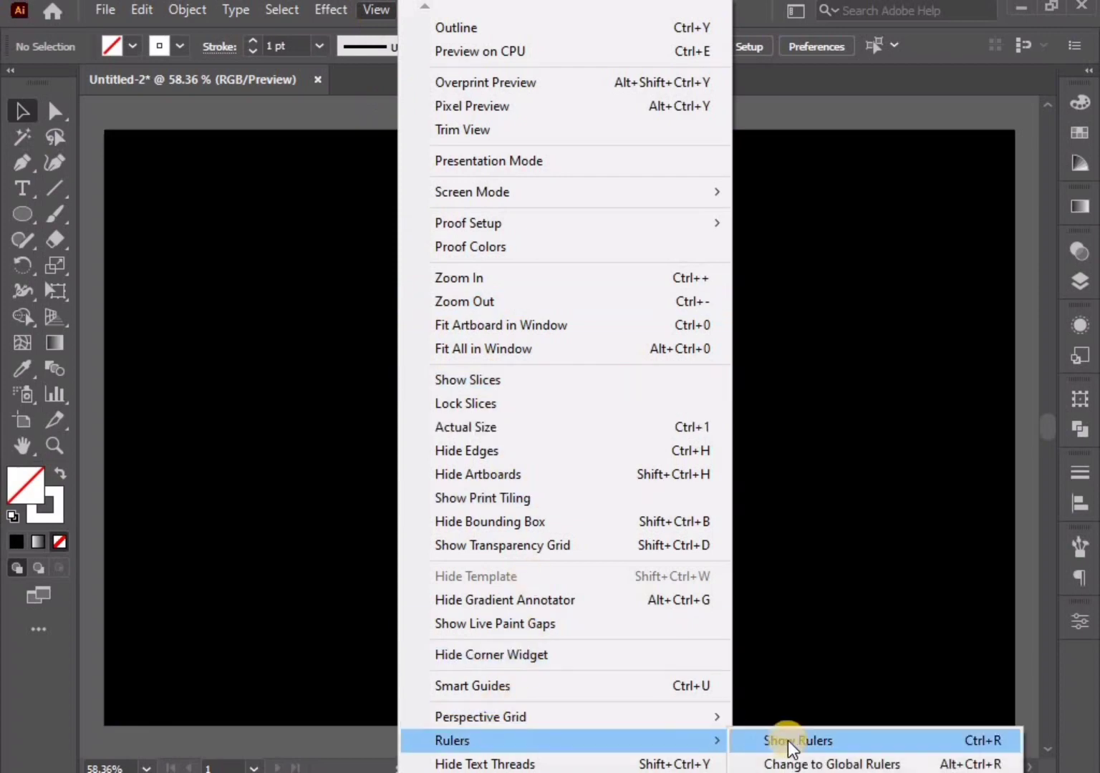
{"action": "left_click", "coordinate": [994, 742]}
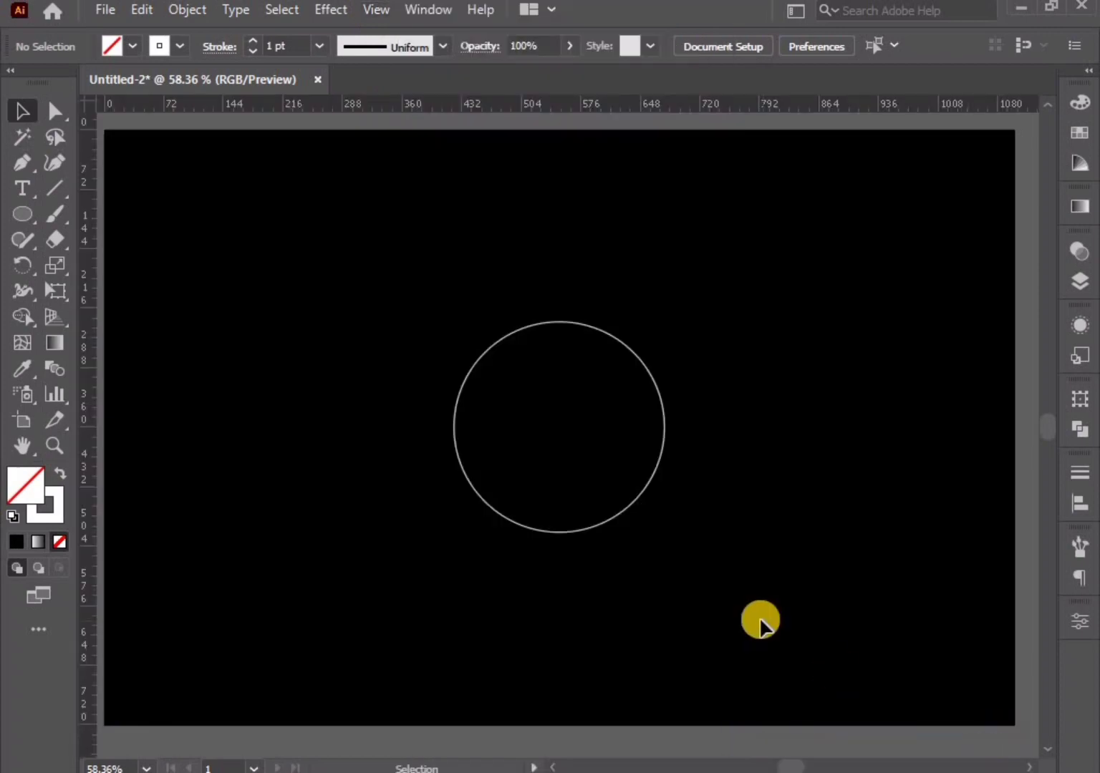
{"action": "left_click_drag", "start_coordinate": [533, 105], "coordinate": [547, 332]}
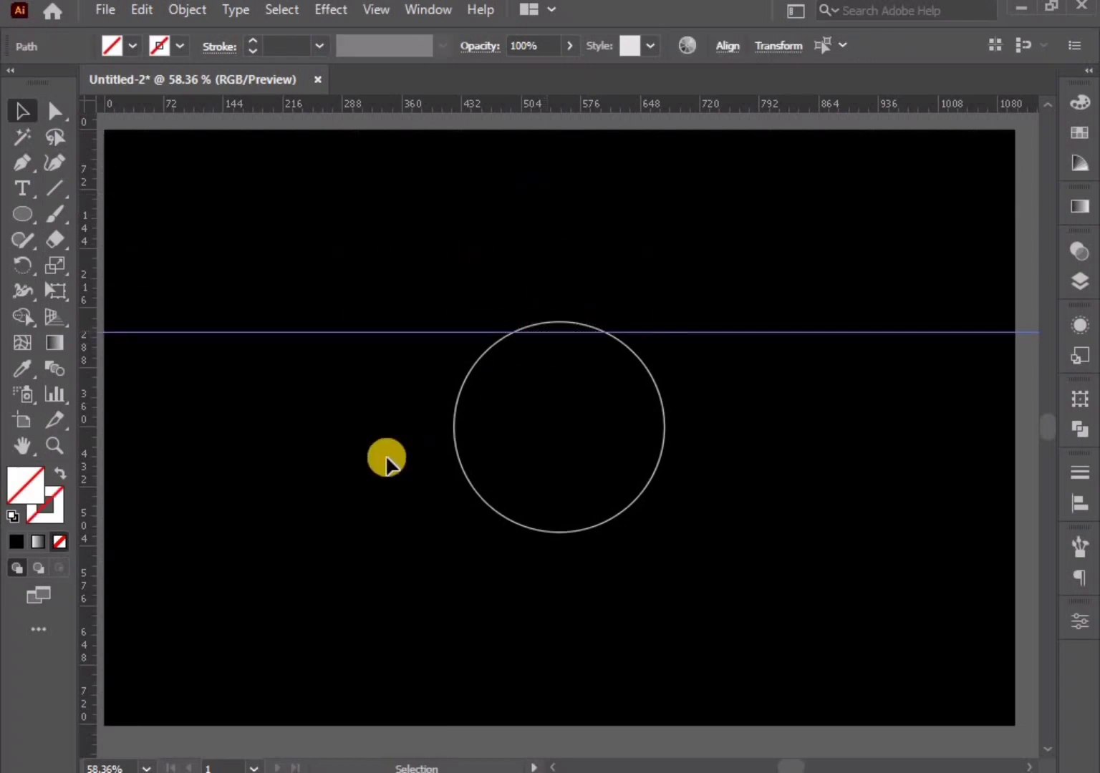
{"action": "left_click", "coordinate": [387, 458]}
Cut the circle with Scissors where the guide crosses its left and right sides
{"action": "left_click_drag", "start_coordinate": [390, 399], "coordinate": [501, 458]}
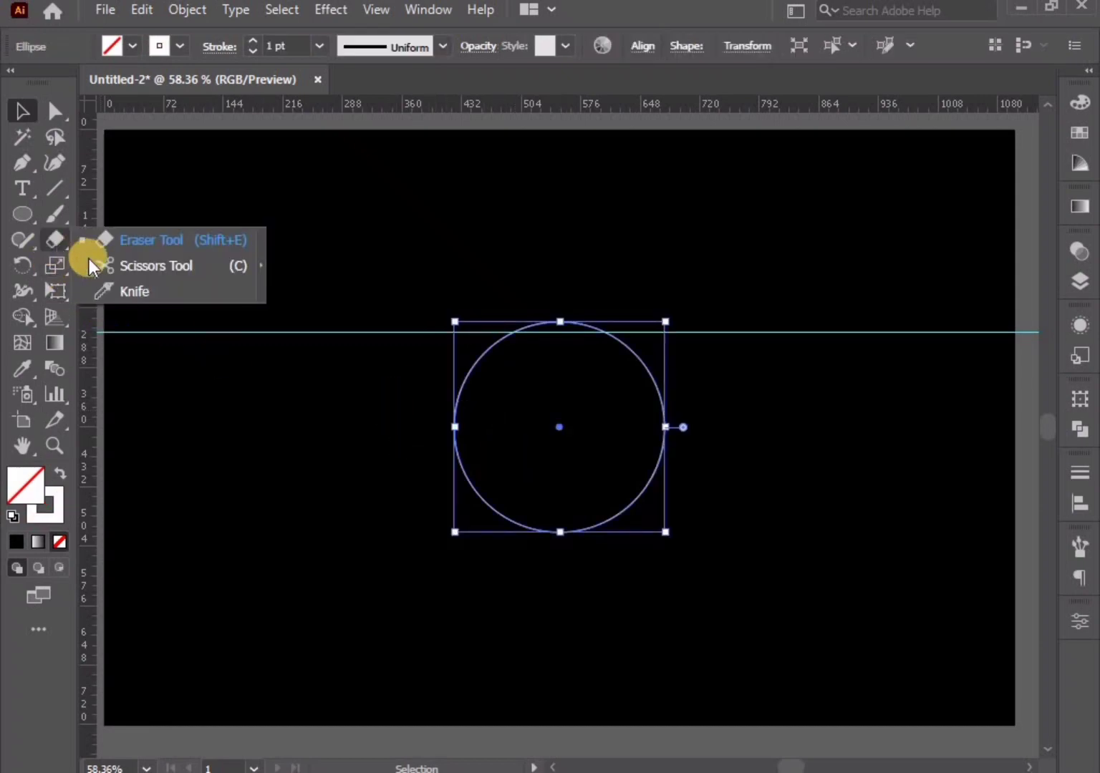
{"action": "left_click_drag", "start_coordinate": [53, 242], "coordinate": [129, 263]}
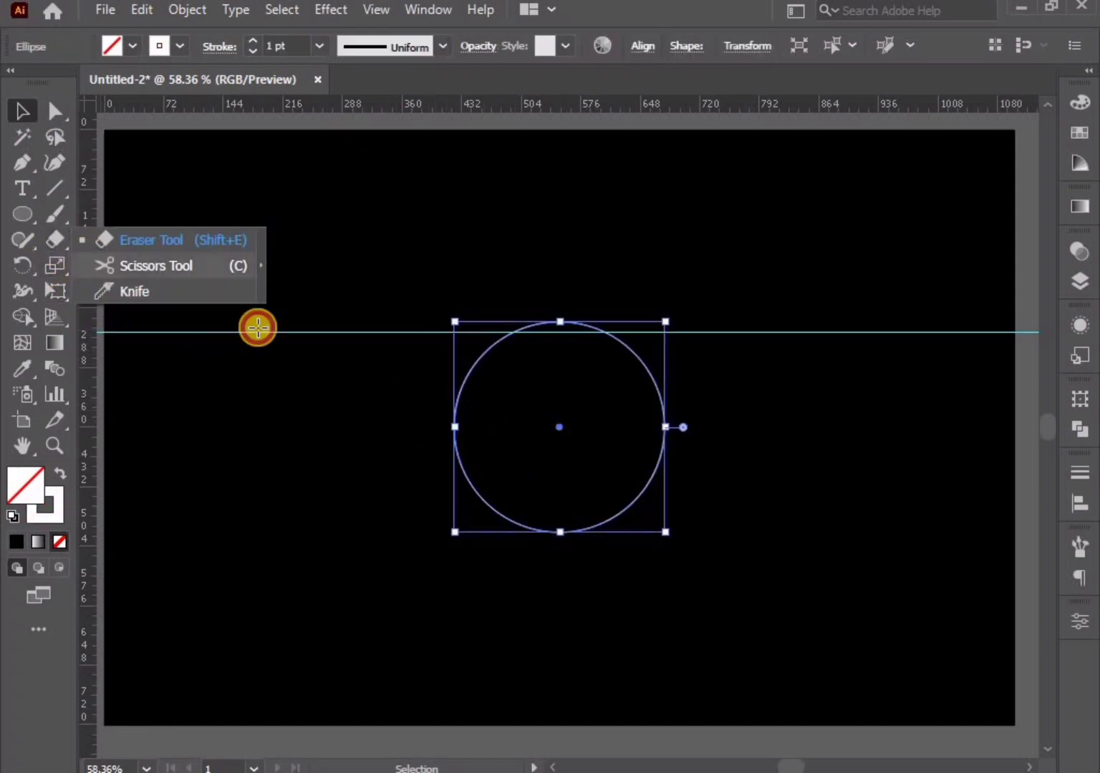
{"action": "left_click", "coordinate": [513, 333]}
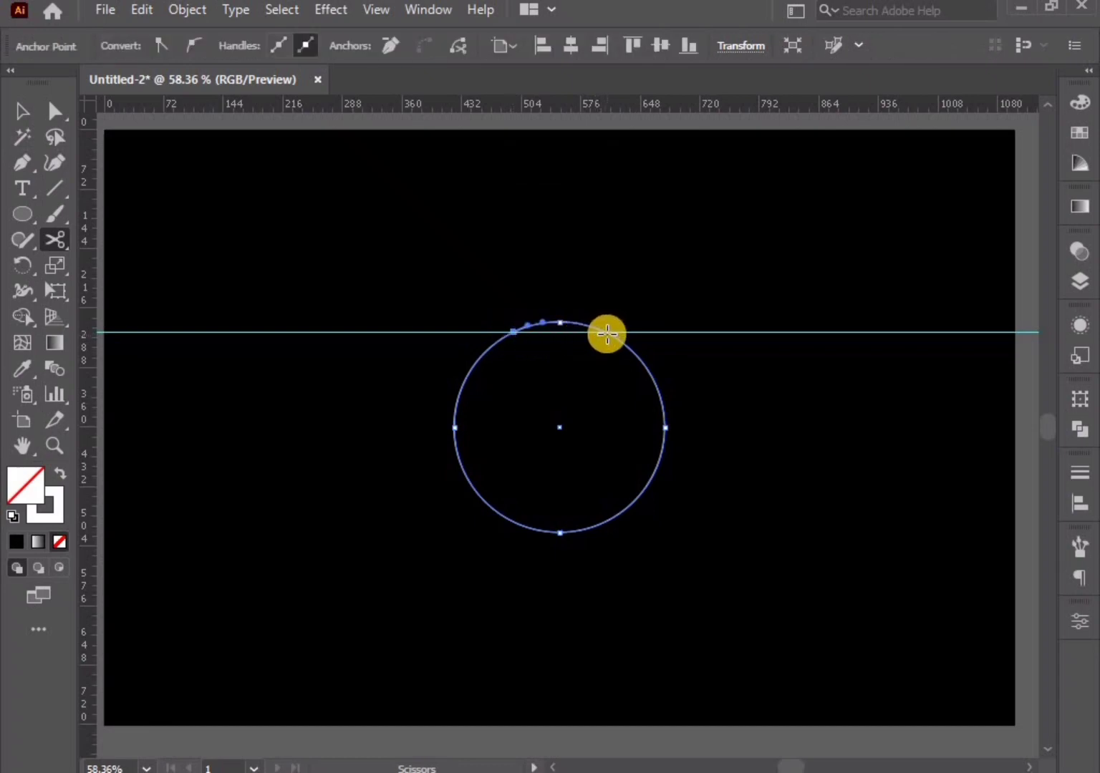
{"action": "left_click", "coordinate": [607, 332]}
Delete the small cut-off top arc, leaving an open ring
{"action": "left_click", "coordinate": [26, 107]}
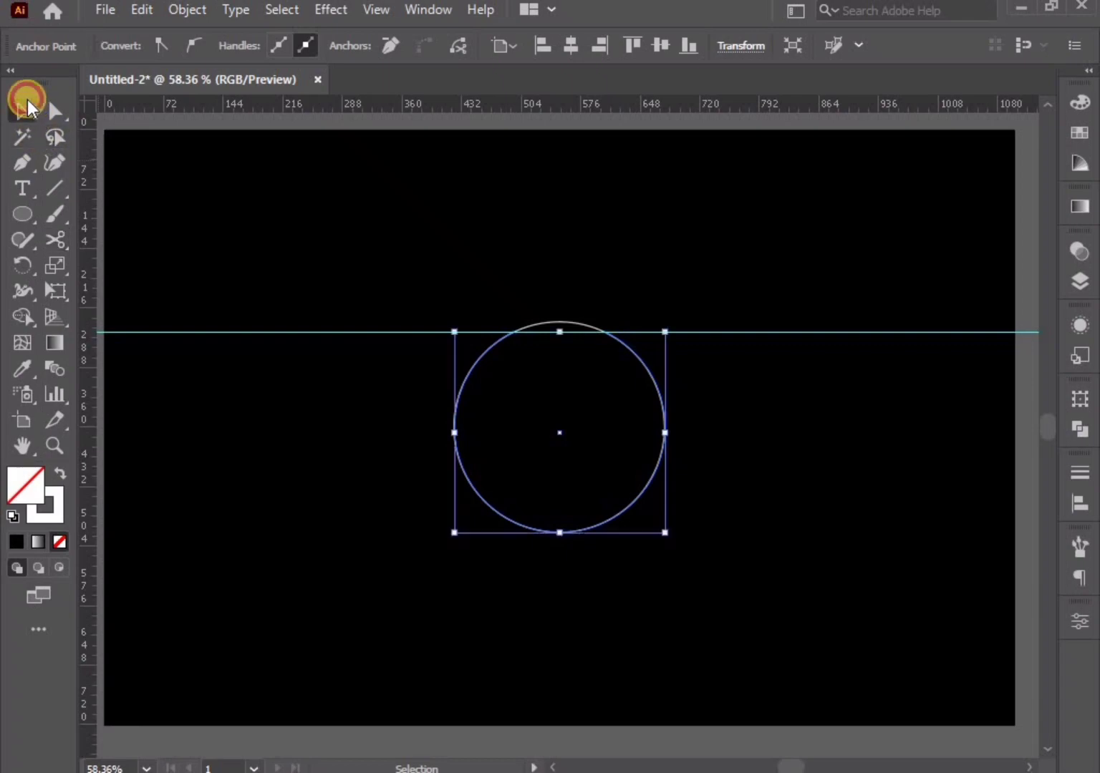
{"action": "left_click", "coordinate": [427, 459]}
{"action": "left_click_drag", "start_coordinate": [548, 294], "coordinate": [564, 360]}
{"action": "key", "text": "Delete"}
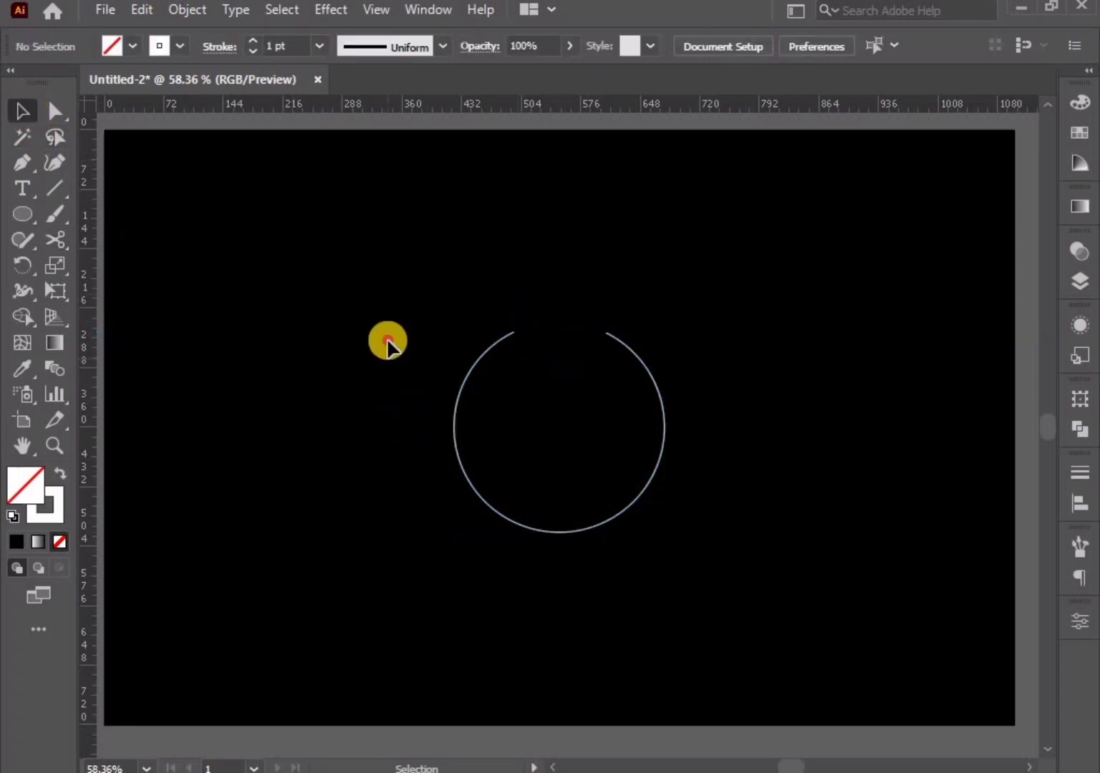
{"action": "left_click_drag", "start_coordinate": [386, 344], "coordinate": [624, 540]}
{"action": "left_click", "coordinate": [589, 569]}
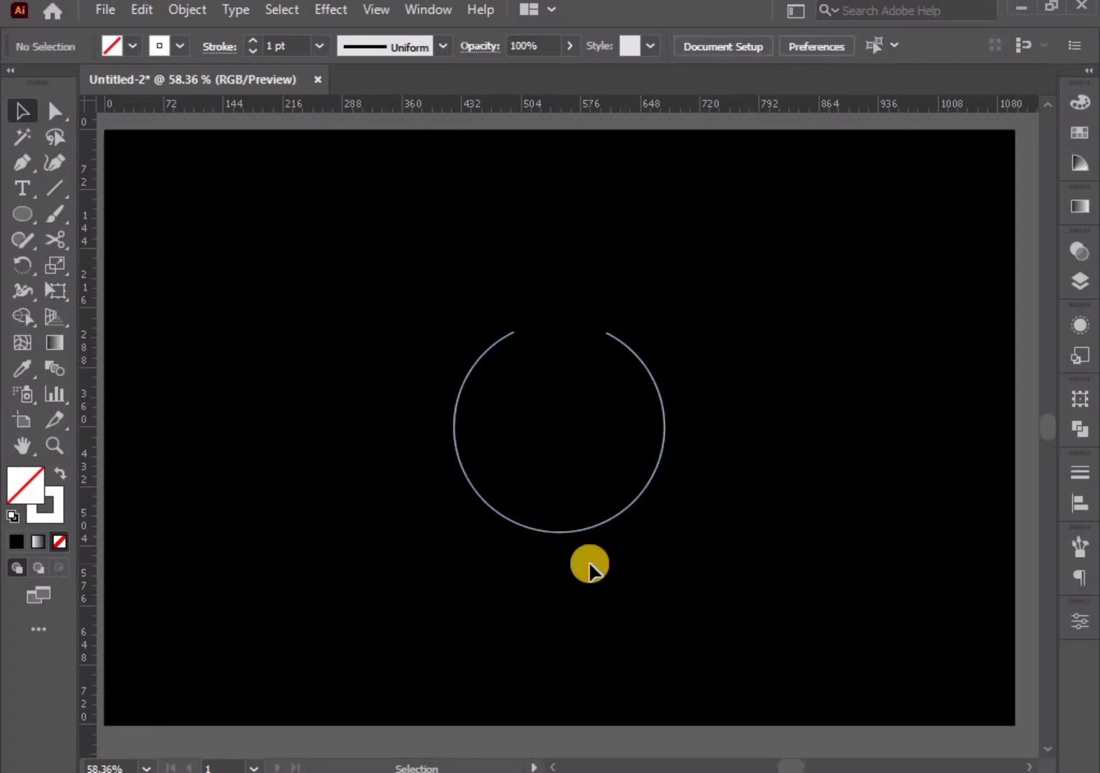
Add a vertical guide through the ring's middle, centred horizontally on the artboard
{"action": "left_click_drag", "start_coordinate": [85, 412], "coordinate": [409, 438]}
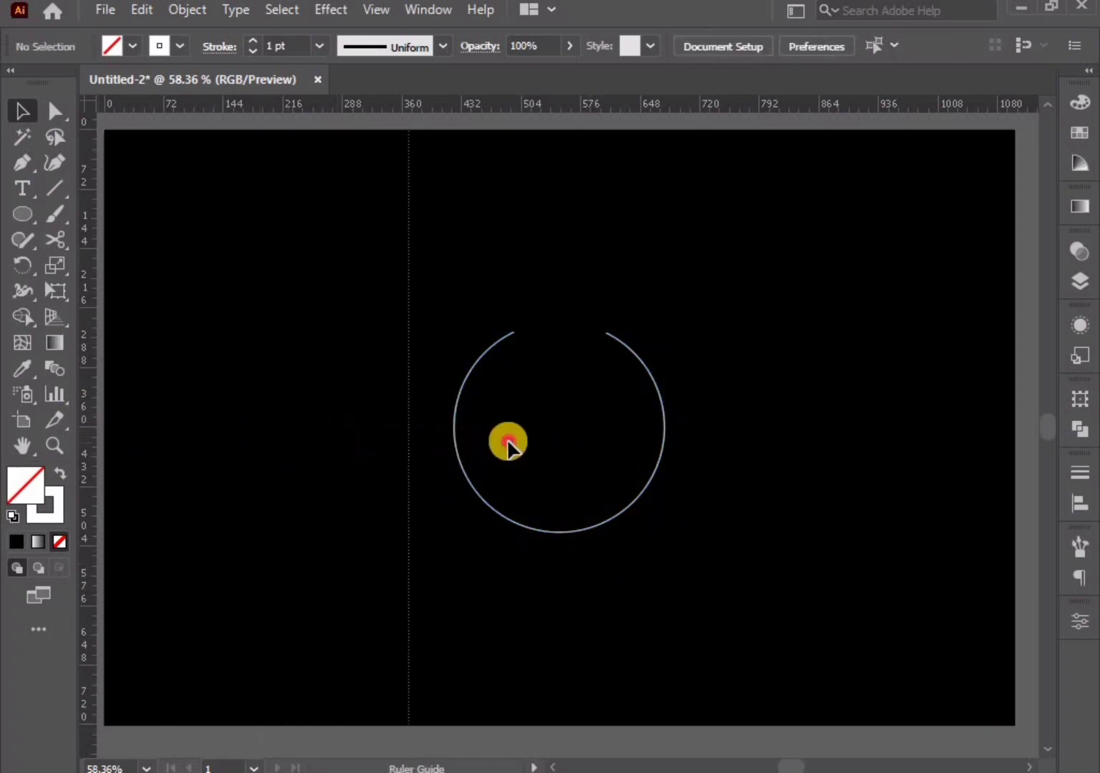
{"action": "left_click_drag", "start_coordinate": [507, 443], "coordinate": [563, 440]}
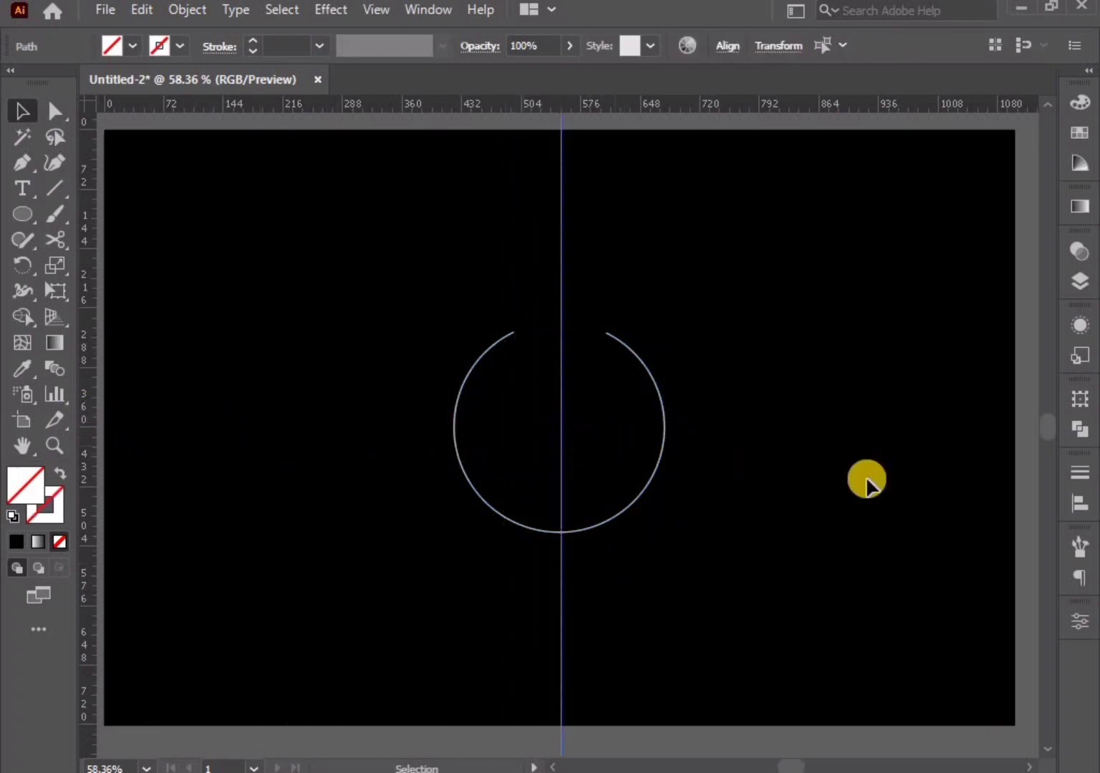
{"action": "left_click", "coordinate": [1074, 500]}
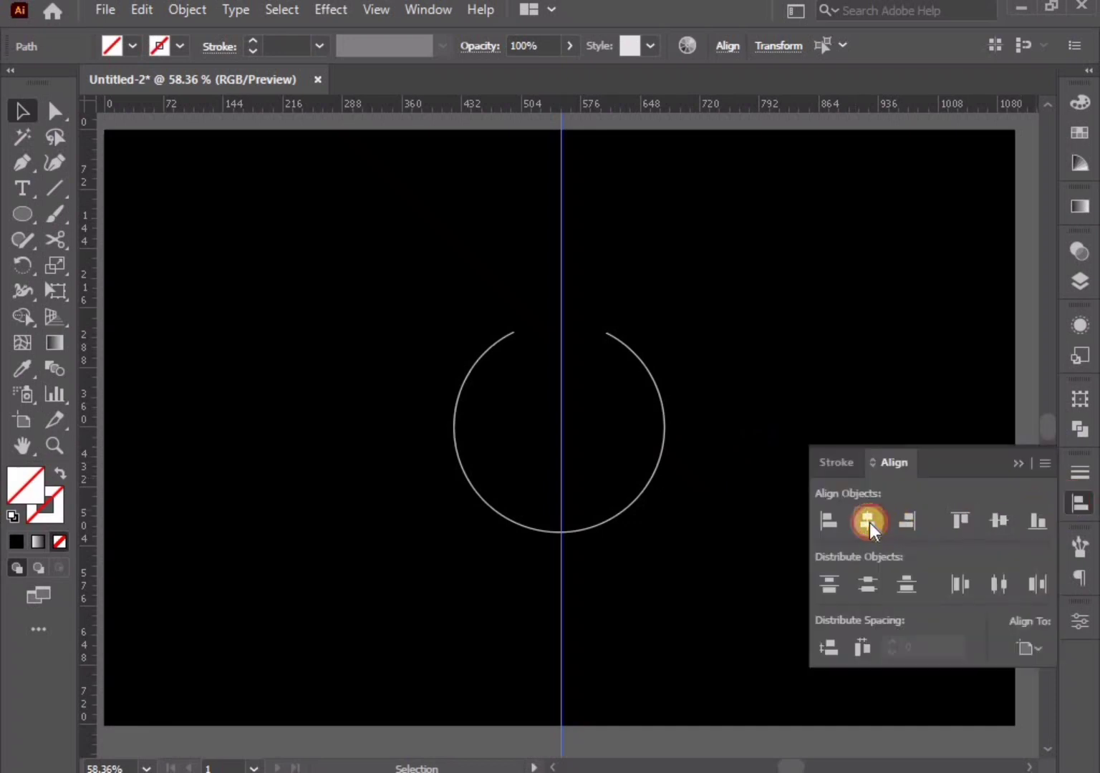
{"action": "left_click", "coordinate": [870, 523]}
{"action": "left_click", "coordinate": [1018, 464]}
{"action": "left_click", "coordinate": [798, 474]}
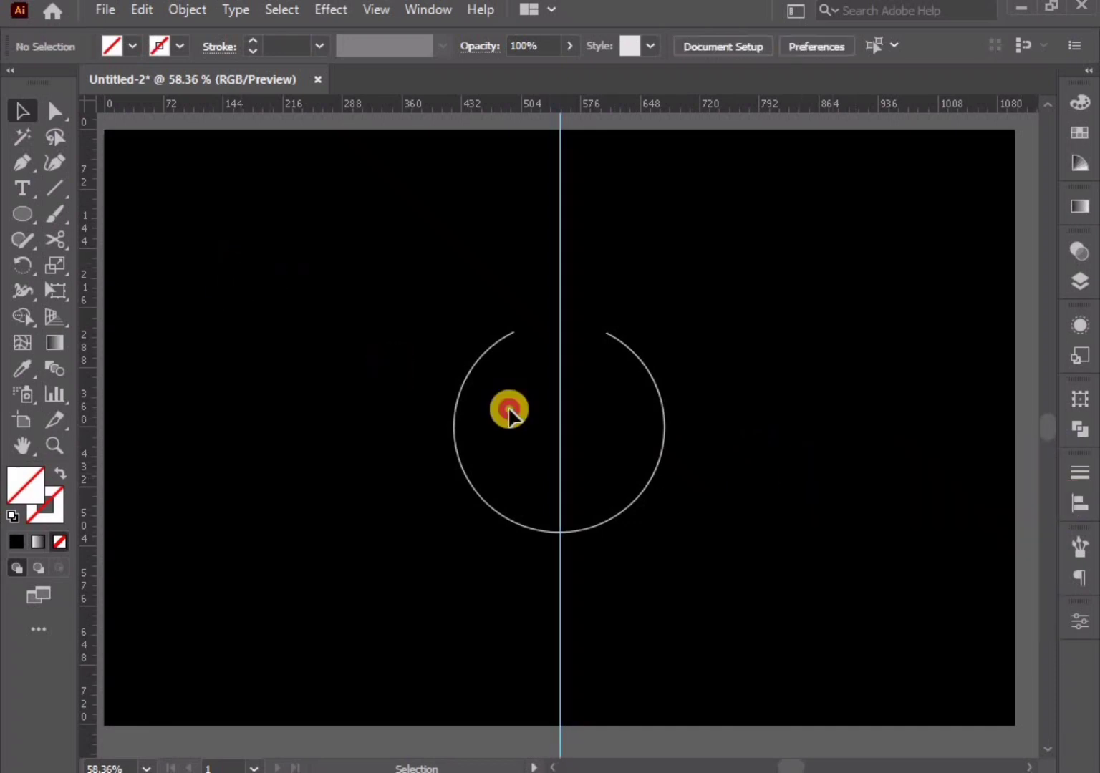
{"action": "left_click_drag", "start_coordinate": [509, 412], "coordinate": [699, 510]}
{"action": "left_click", "coordinate": [700, 509]}
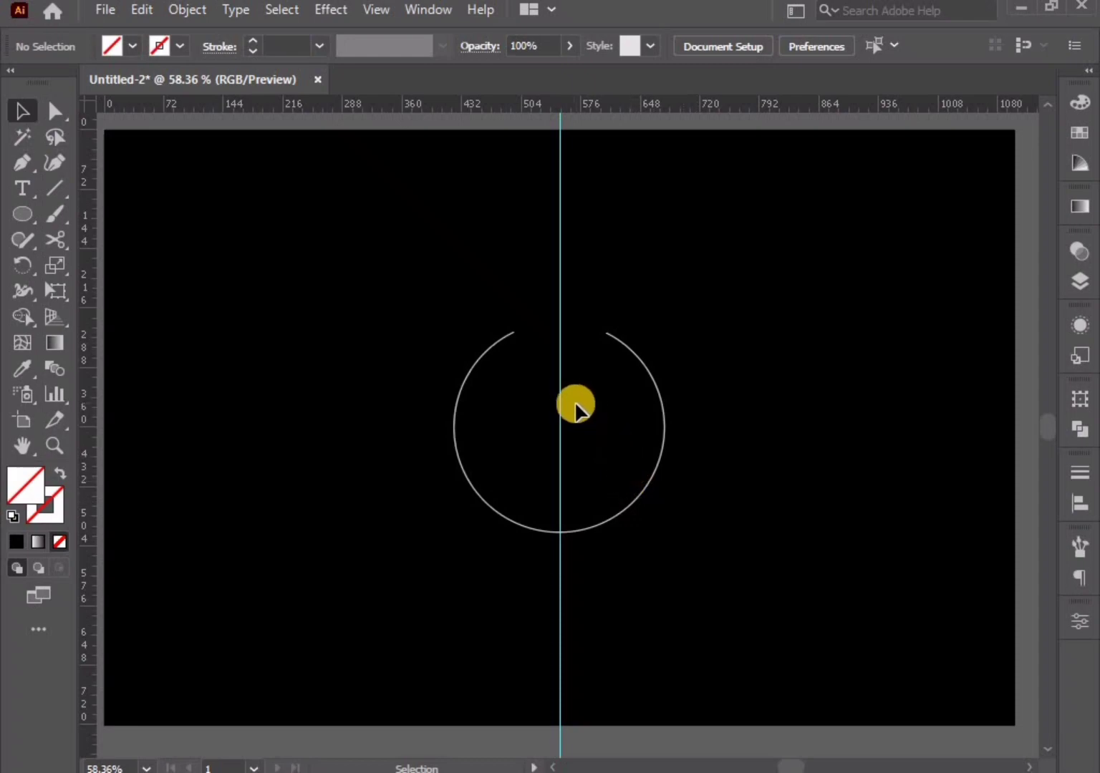
Zoom in and pan so the open ring is centred in view
{"action": "scroll", "coordinate": [643, 493], "scroll_direction": "up", "scroll_amount": 1}
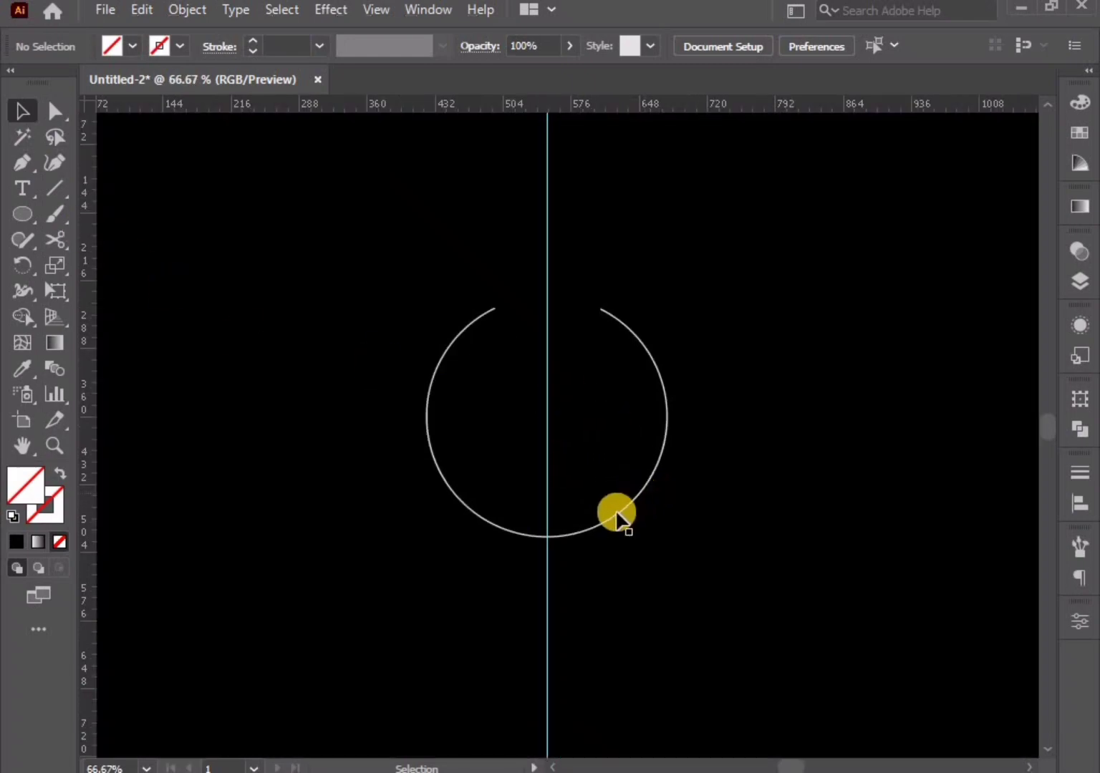
{"action": "scroll", "coordinate": [614, 511], "scroll_direction": "up", "scroll_amount": 1}
{"action": "left_click_drag", "start_coordinate": [624, 592], "coordinate": [650, 619]}
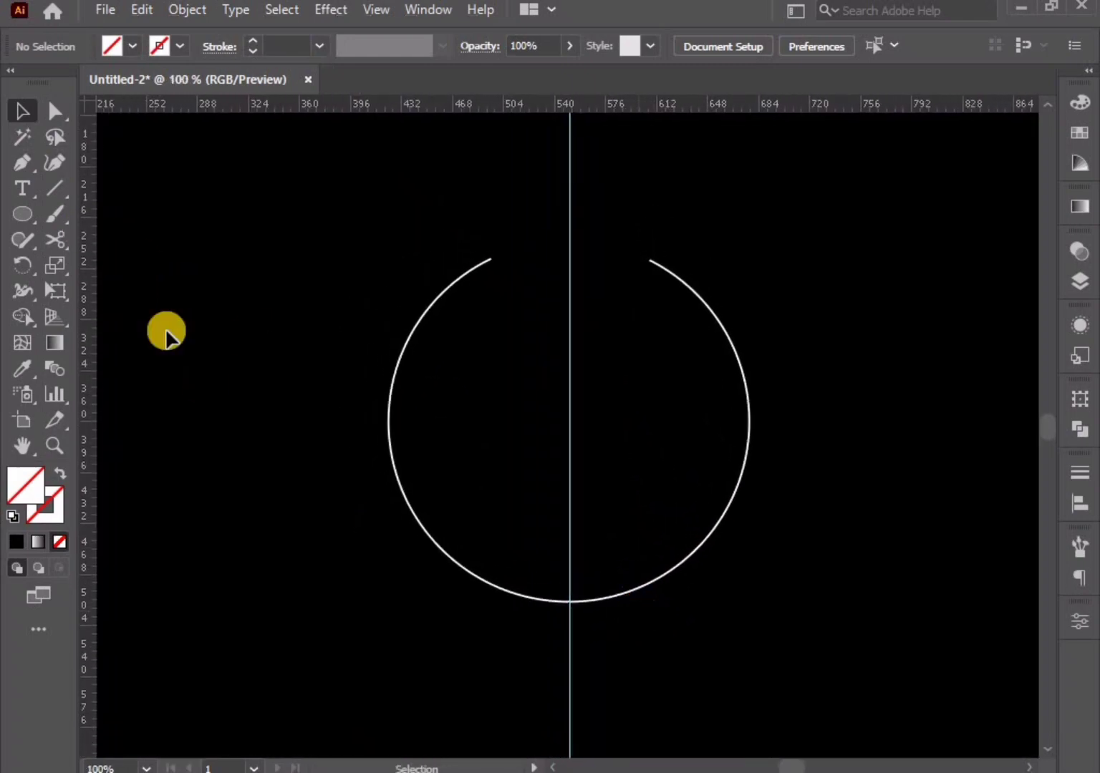
Draw a straight vertical Pen line along the guide from above the gap to near the centre
{"action": "left_click", "coordinate": [21, 165]}
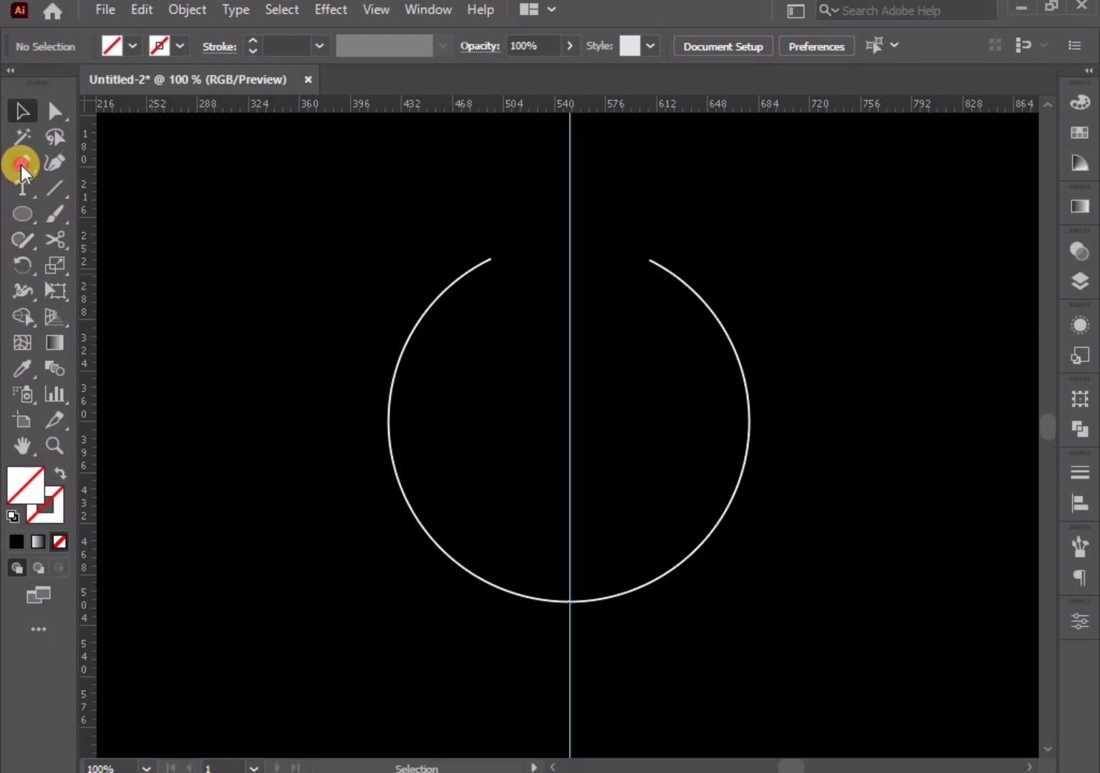
{"action": "left_click", "coordinate": [569, 218]}
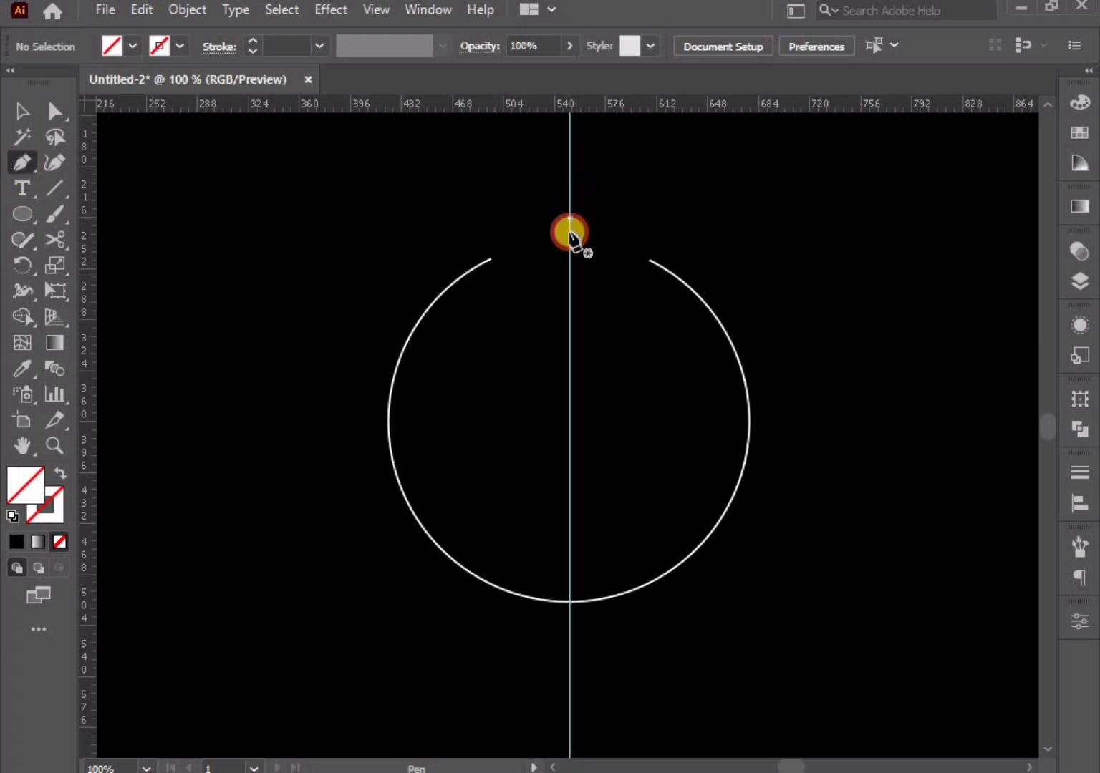
{"action": "left_click", "coordinate": [569, 347]}
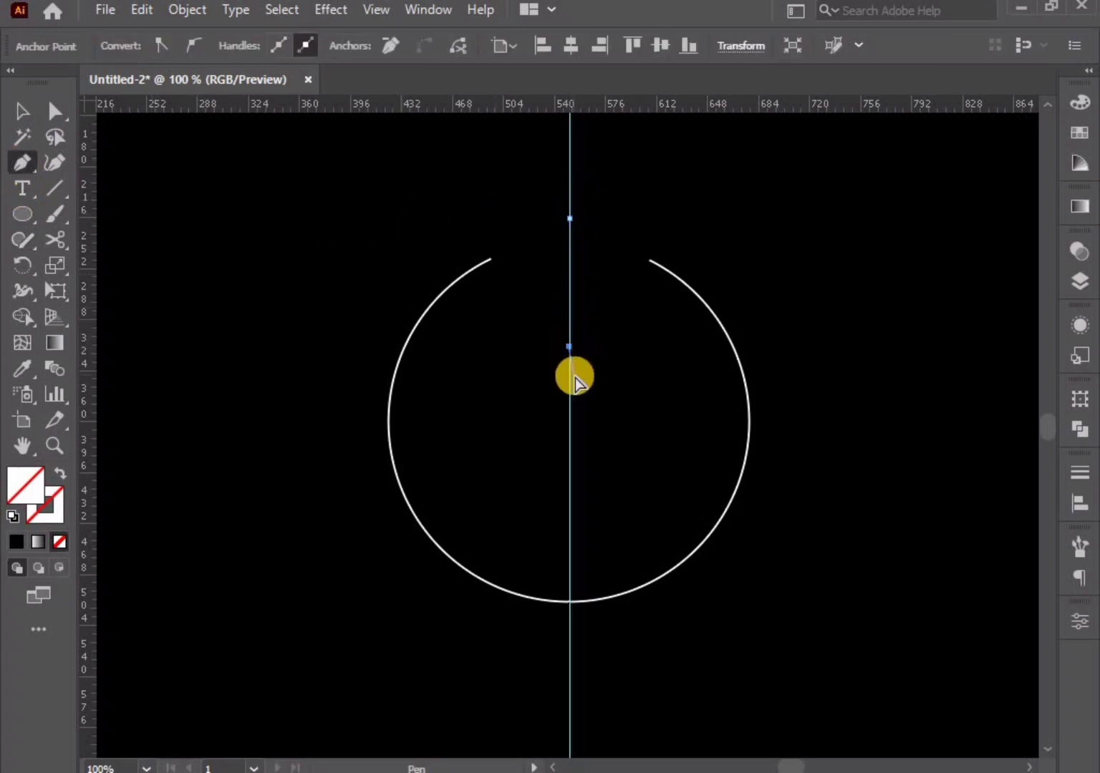
{"action": "key", "text": "Escape"}
{"action": "left_click", "coordinate": [21, 111]}
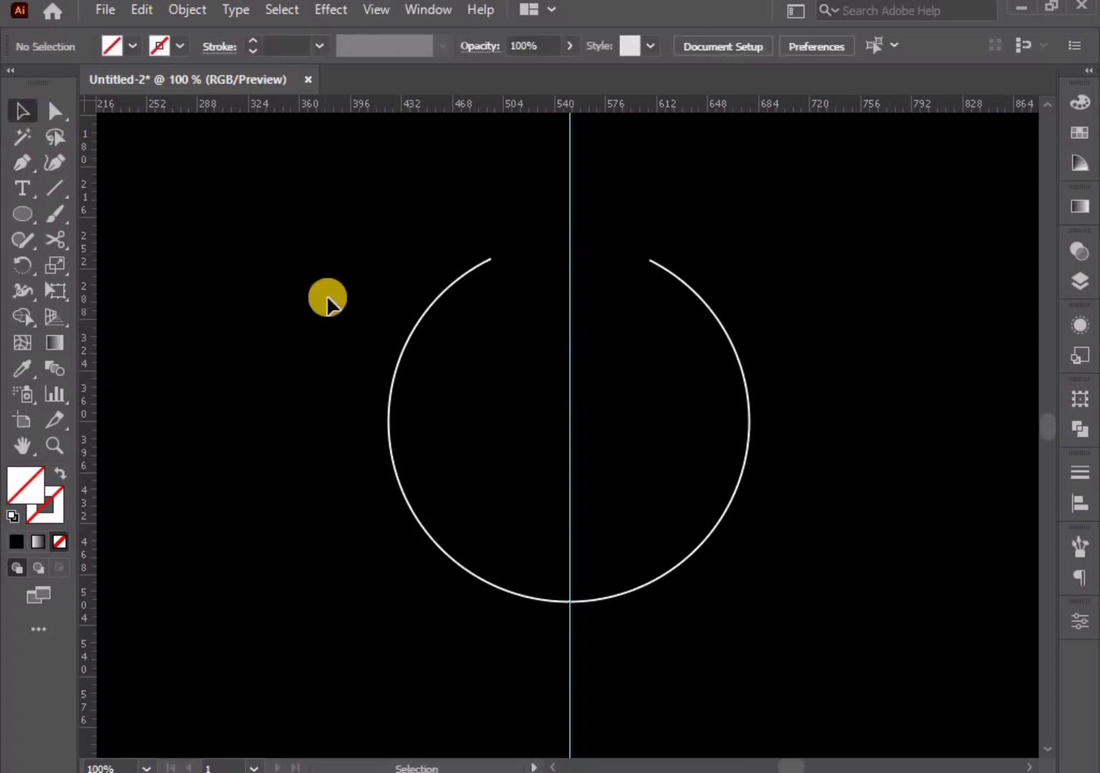
{"action": "left_click_drag", "start_coordinate": [328, 297], "coordinate": [429, 380]}
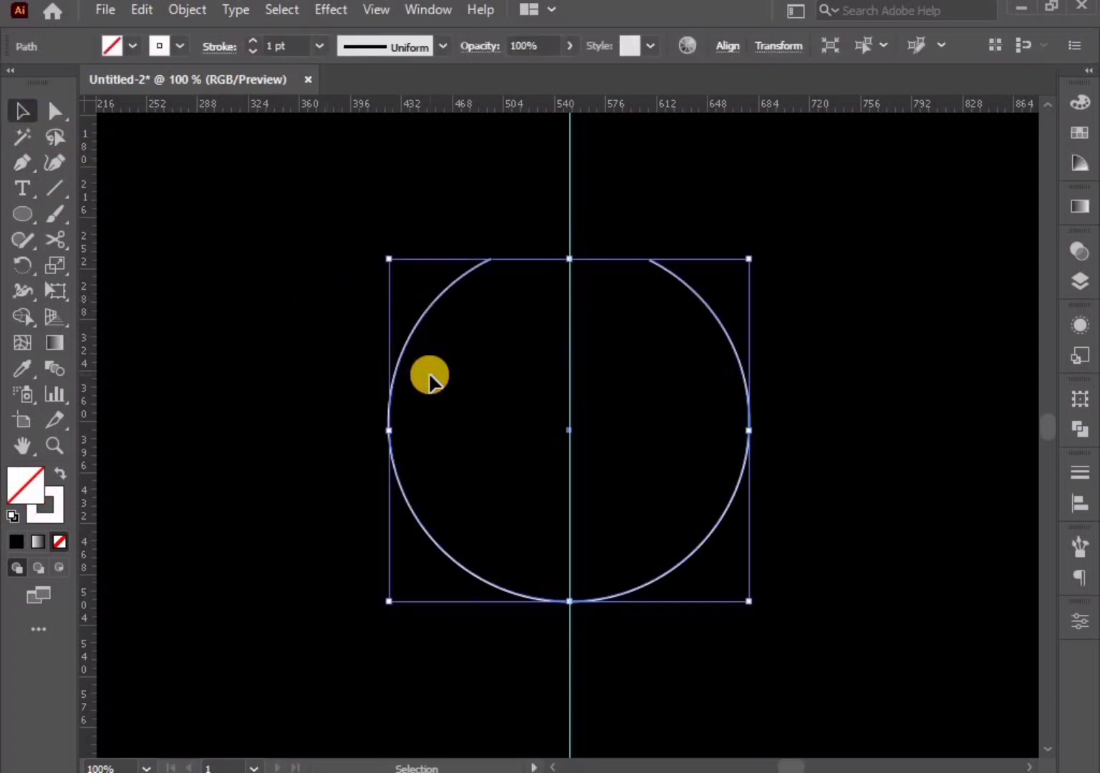
Give the open ring a 20 pt white stroke with round caps
{"action": "left_click", "coordinate": [319, 47]}
{"action": "left_click", "coordinate": [351, 469]}
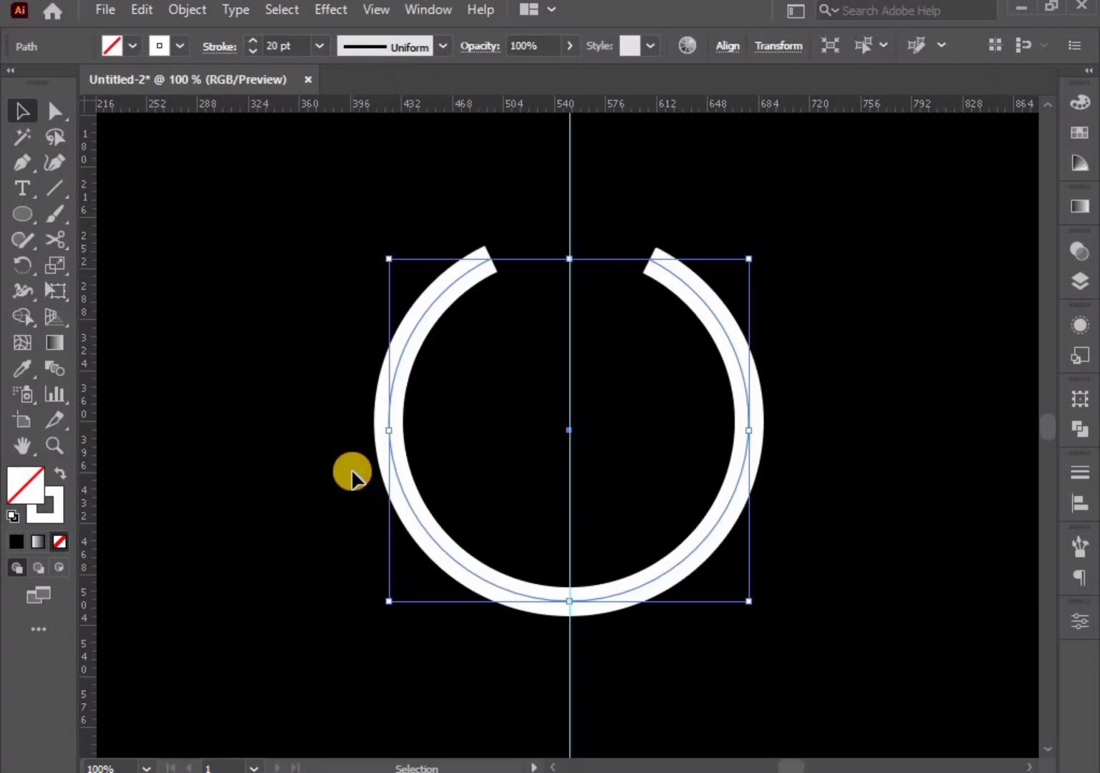
{"action": "left_click", "coordinate": [219, 46]}
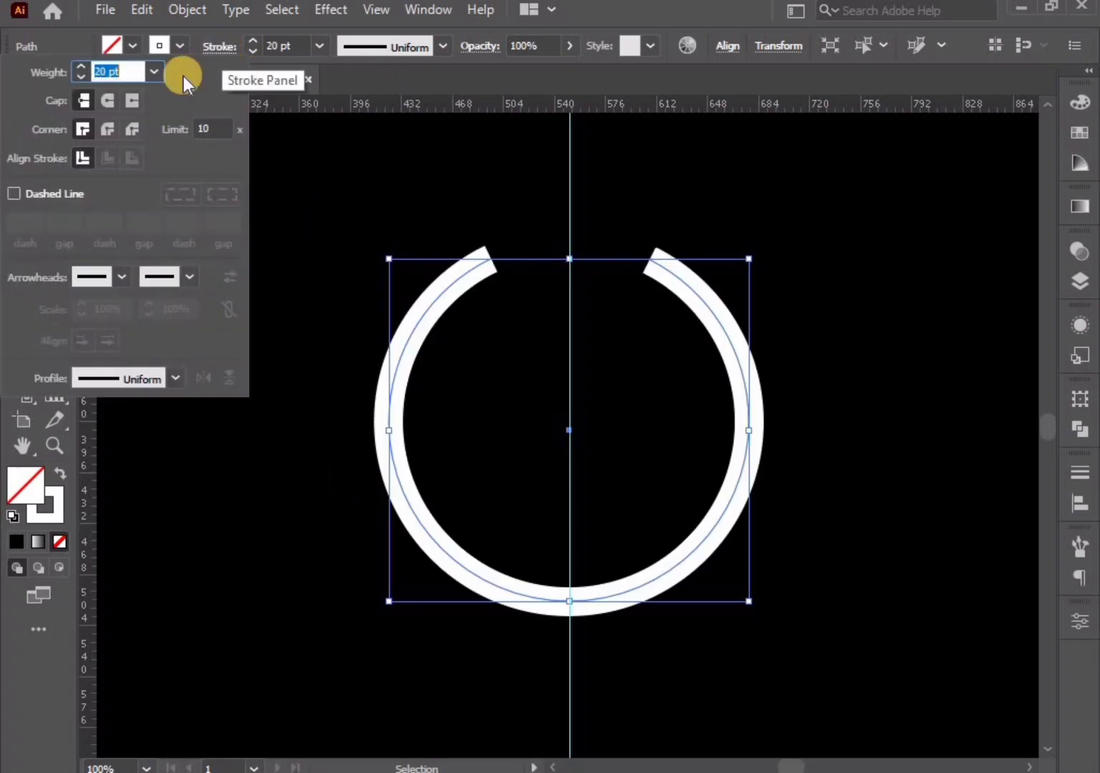
{"action": "left_click", "coordinate": [102, 100]}
{"action": "left_click", "coordinate": [326, 233]}
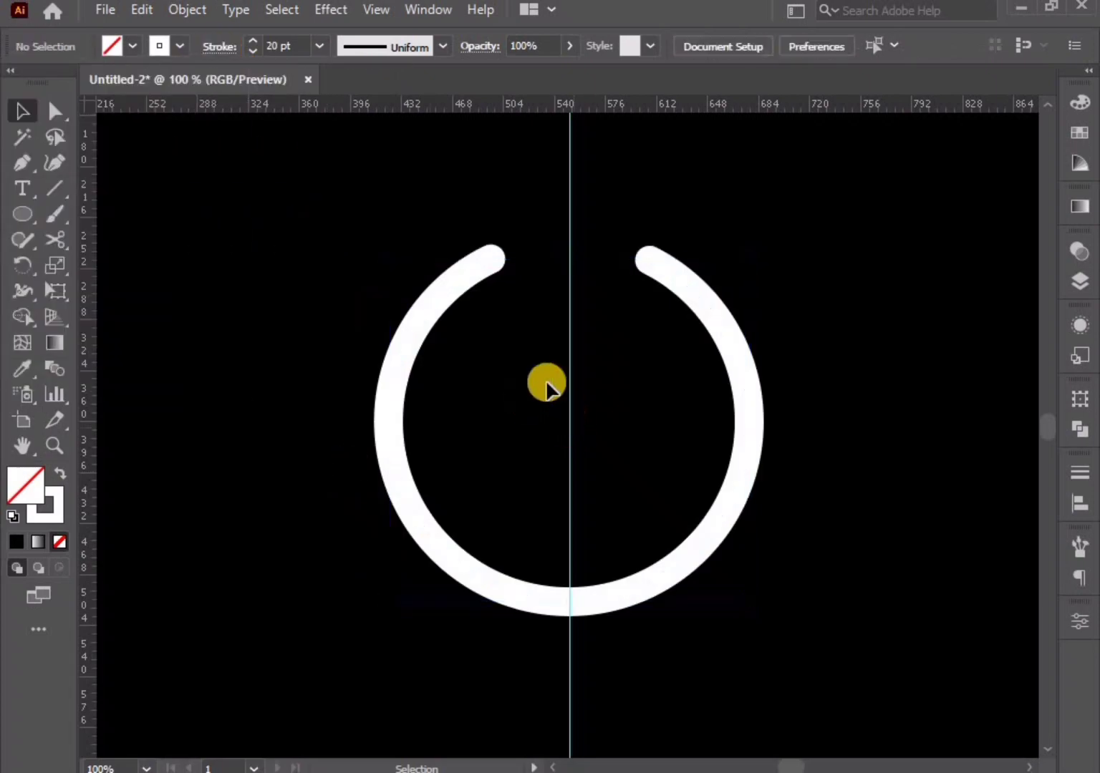
{"action": "left_click_drag", "start_coordinate": [542, 377], "coordinate": [592, 399]}
{"action": "left_click", "coordinate": [599, 528]}
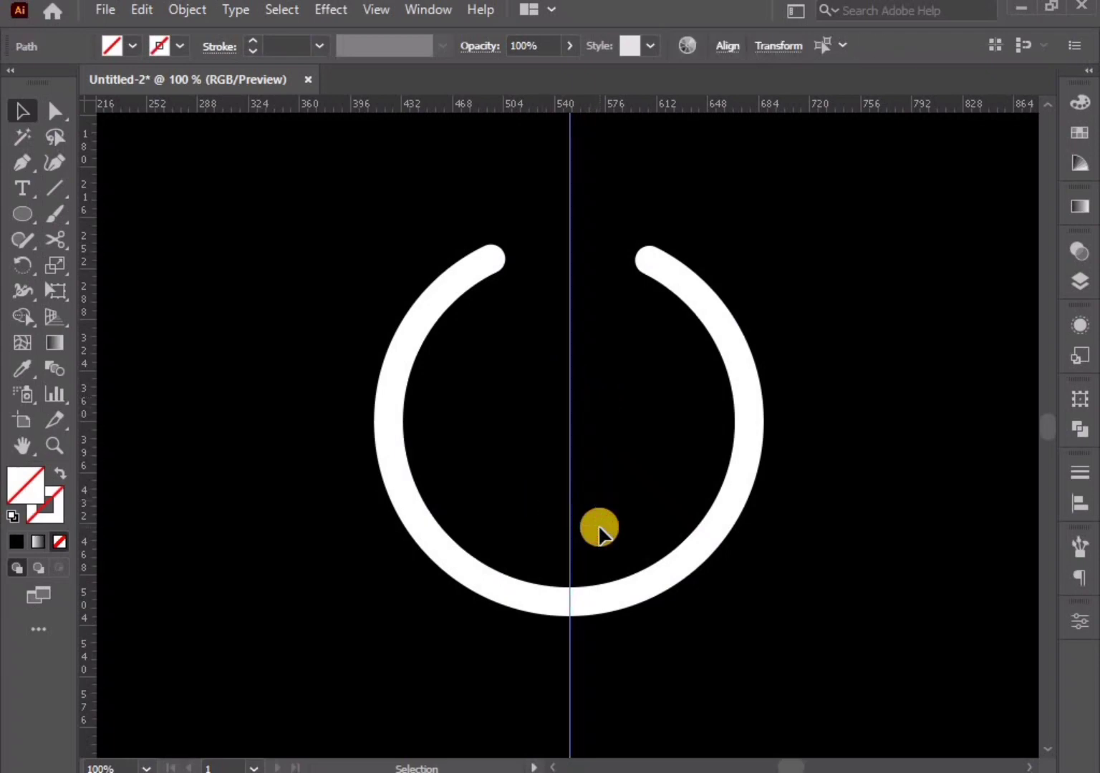
Delete the vertical guide and give the vertical line a white stroke
{"action": "key", "text": "Delete"}
{"action": "key", "text": "ctrl+f"}
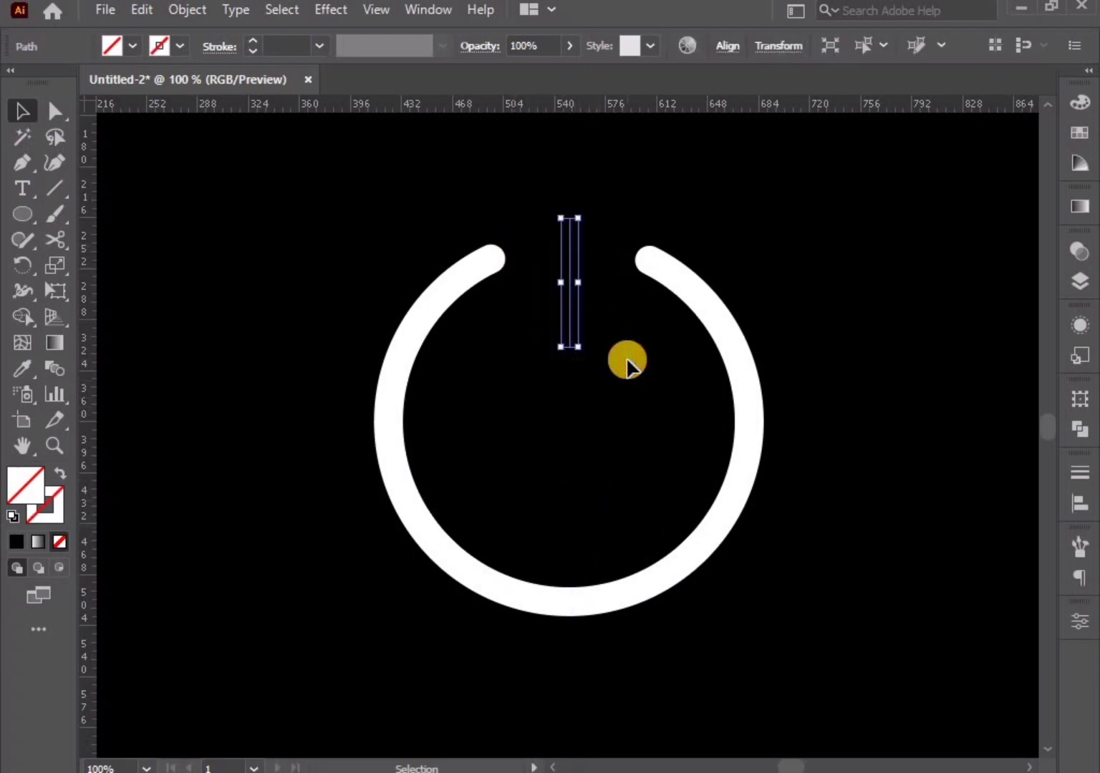
{"action": "left_click", "coordinate": [179, 45]}
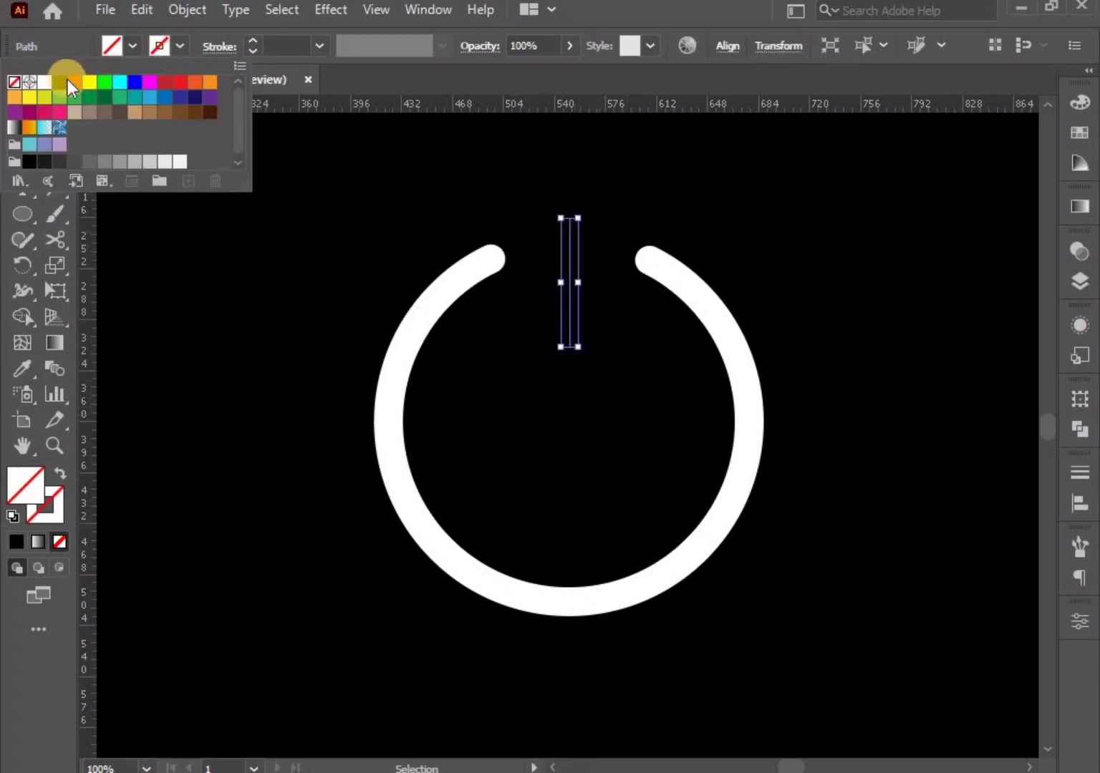
{"action": "left_click", "coordinate": [43, 83]}
{"action": "left_click", "coordinate": [216, 48]}
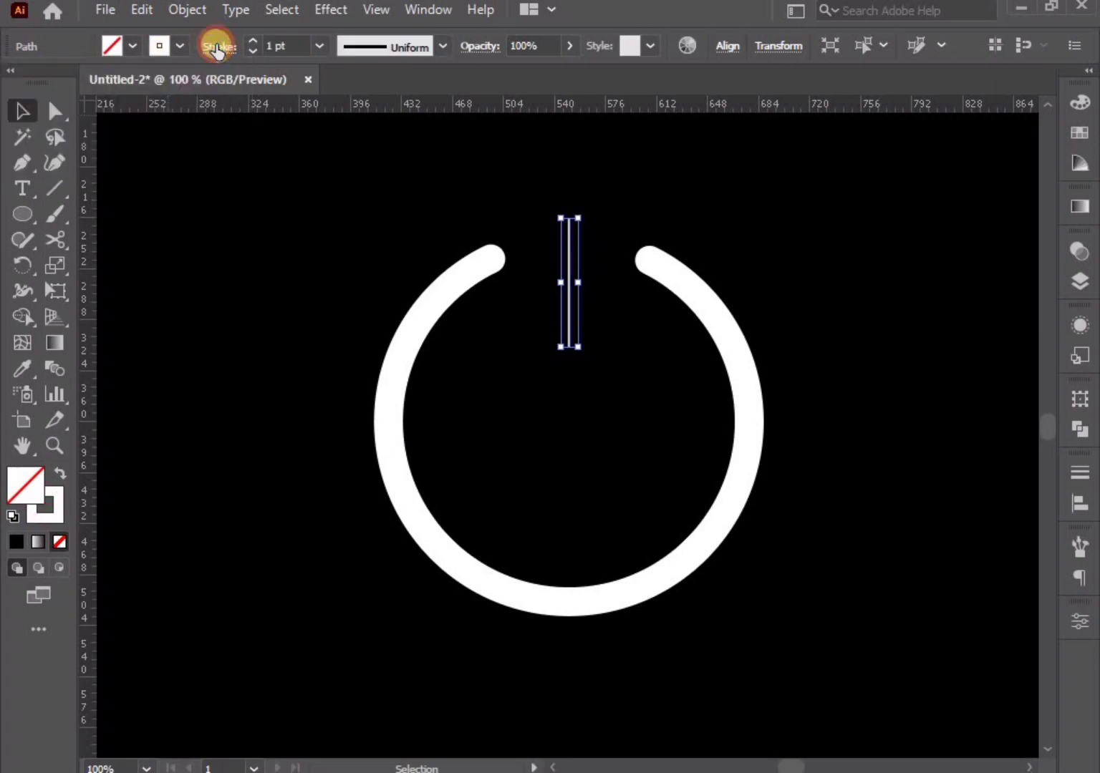
Set the vertical line's stroke weight to 20 pt, forming the power symbol's bar
{"action": "left_click", "coordinate": [217, 47]}
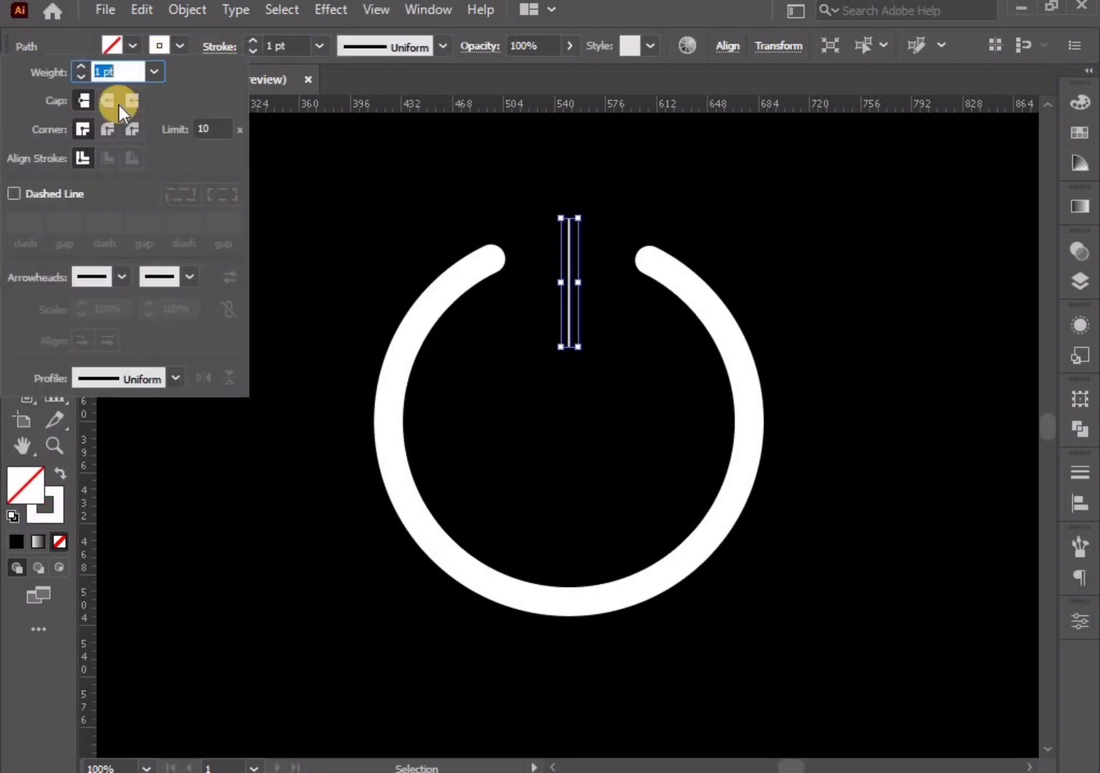
{"action": "left_click", "coordinate": [317, 47]}
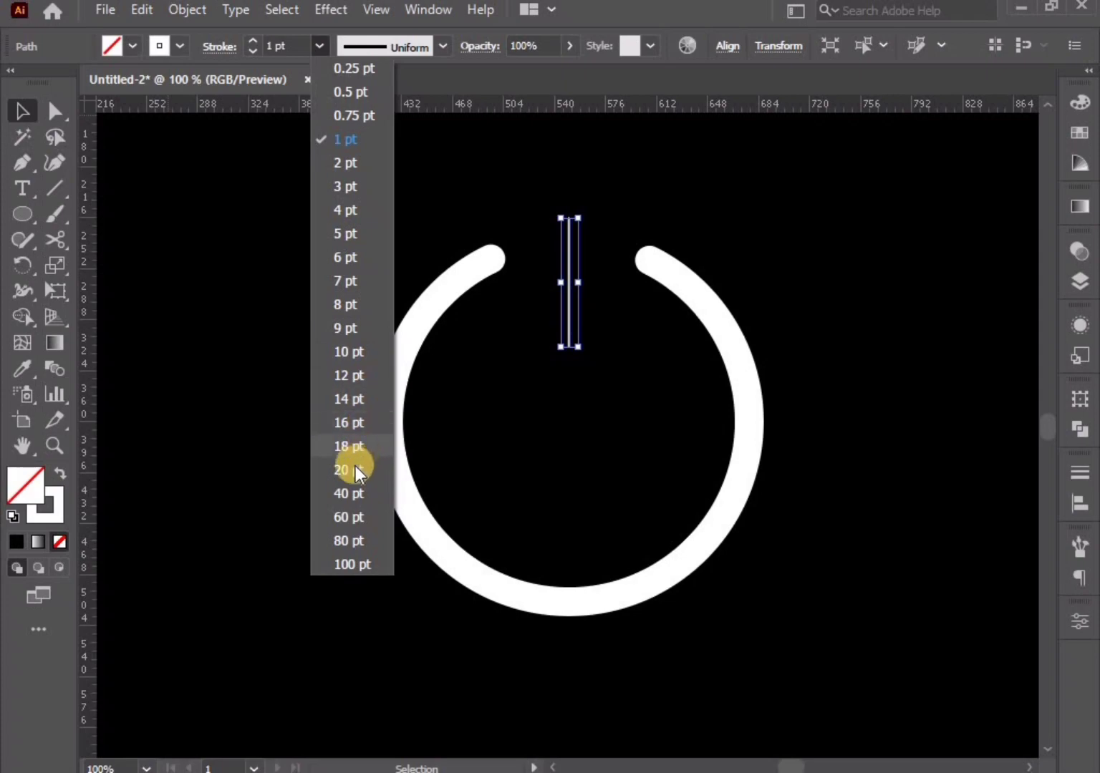
{"action": "left_click", "coordinate": [355, 469]}
{"action": "left_click", "coordinate": [493, 442]}
{"action": "scroll", "coordinate": [494, 442], "scroll_direction": "down", "scroll_amount": 1}
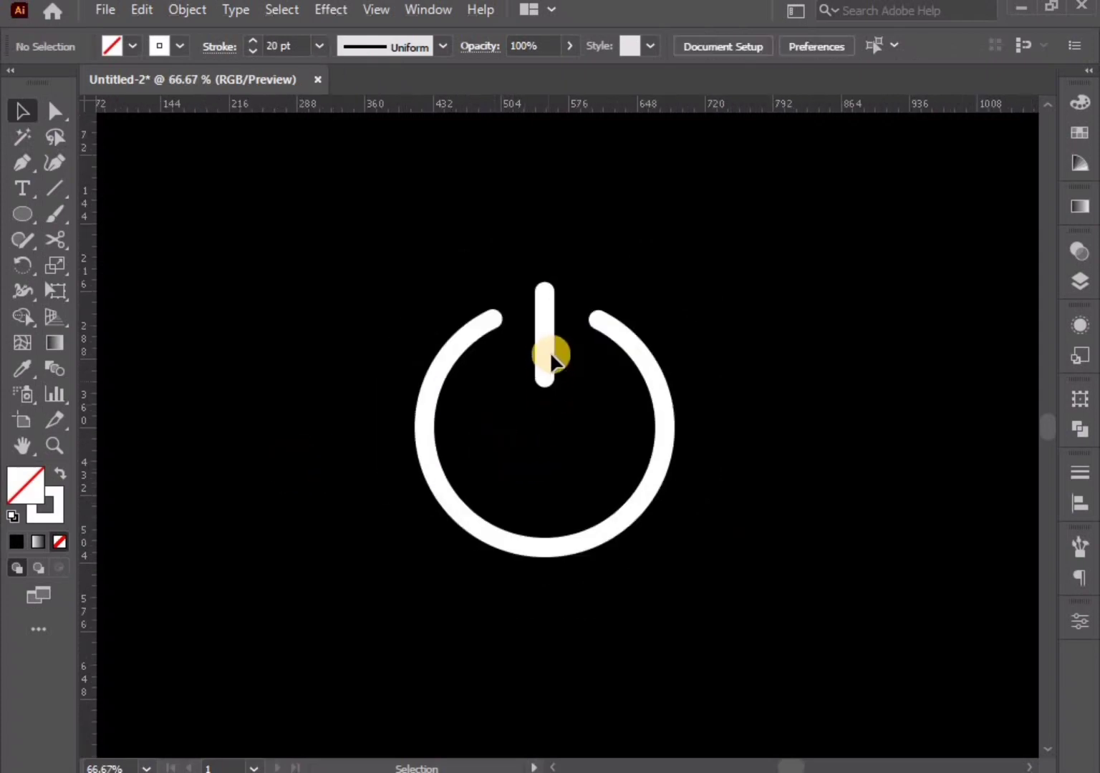
{"action": "left_click", "coordinate": [545, 352]}
{"action": "left_click", "coordinate": [572, 429]}
{"action": "scroll", "coordinate": [569, 434], "scroll_direction": "down", "scroll_amount": 1}
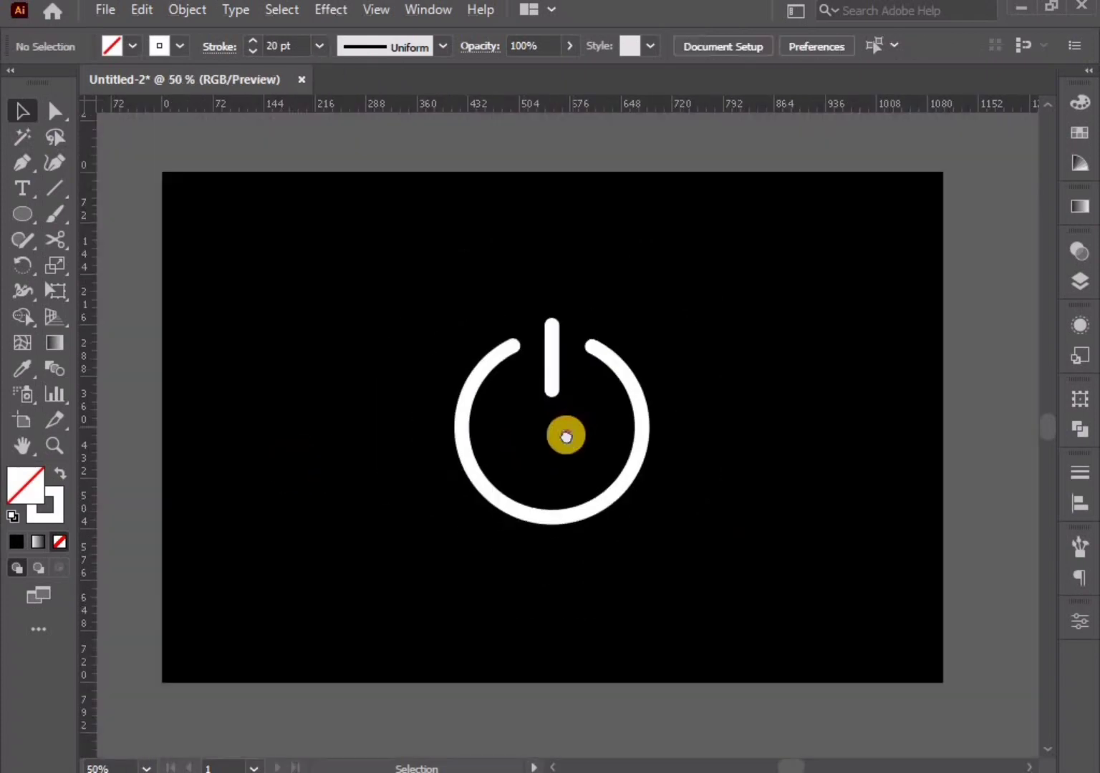
Raise the stroke weight of both the ring and the bar to 25 pt
{"action": "left_click_drag", "start_coordinate": [387, 298], "coordinate": [709, 575]}
{"action": "scroll", "coordinate": [320, 351], "scroll_direction": "up", "scroll_amount": 1}
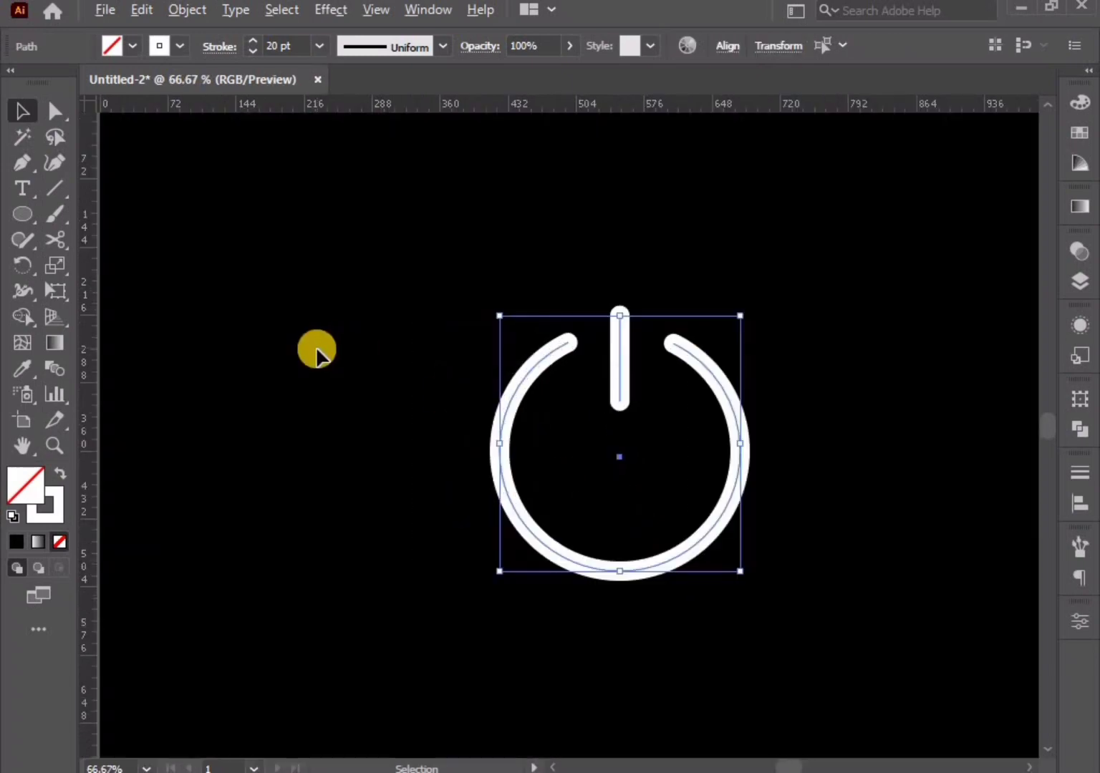
{"action": "left_click", "coordinate": [288, 45]}
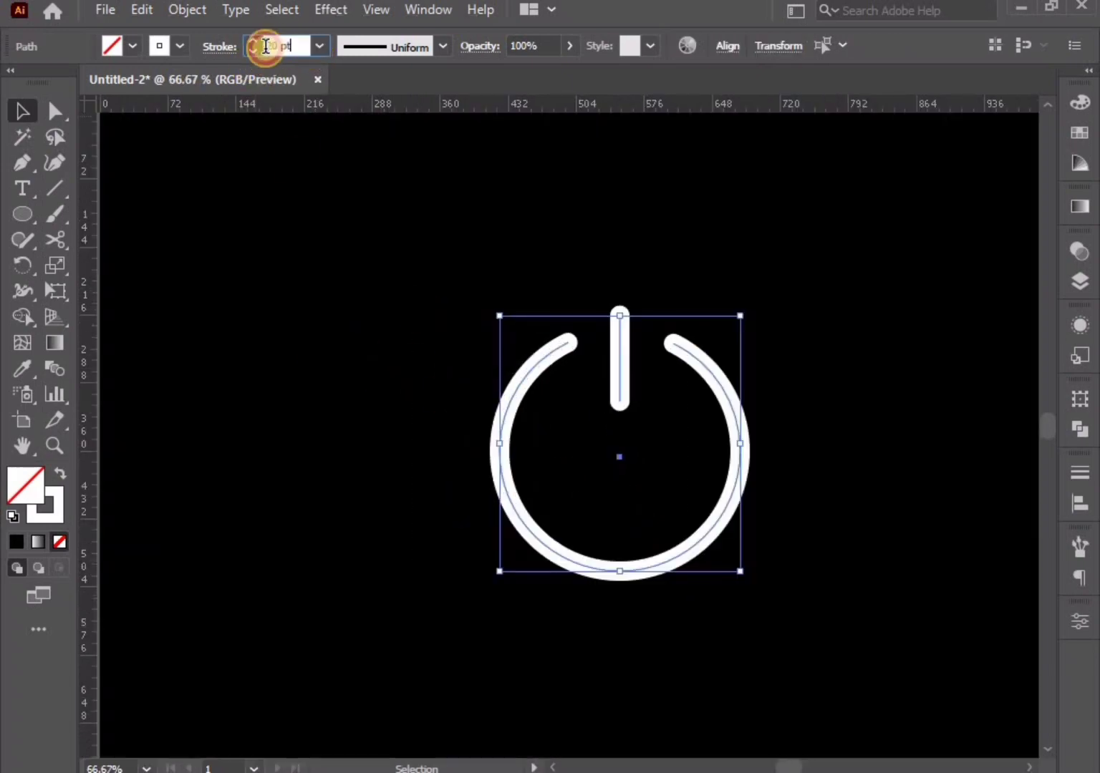
{"action": "type", "text": "25"}
{"action": "key", "text": "Return"}
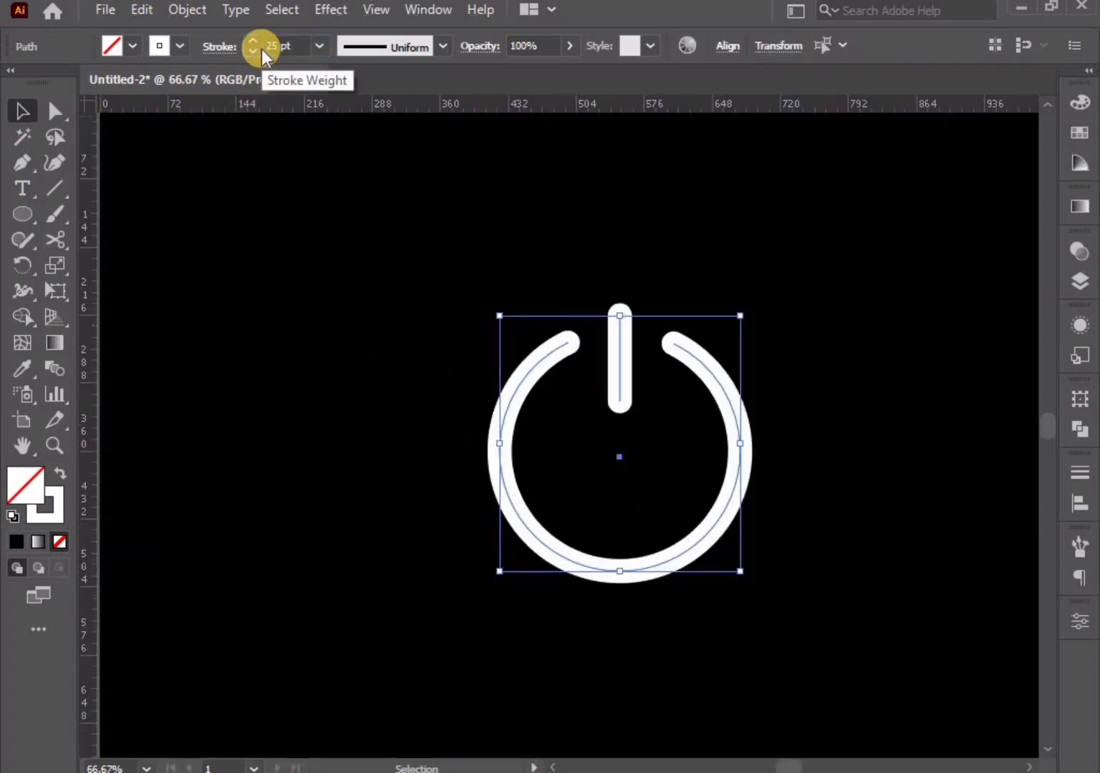
{"action": "left_click", "coordinate": [329, 288]}
{"action": "left_click_drag", "start_coordinate": [410, 252], "coordinate": [722, 569]}
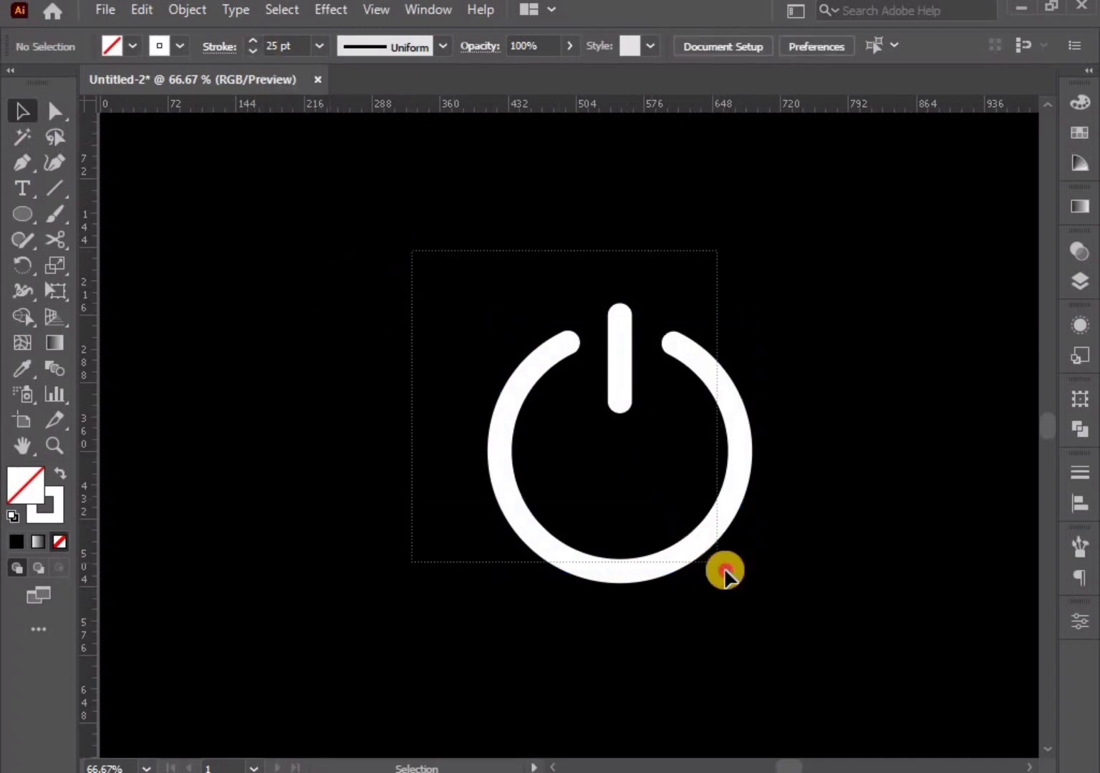
{"action": "left_click", "coordinate": [187, 10]}
Expand the power icon's strokes into white filled outline shapes
{"action": "left_click", "coordinate": [297, 255]}
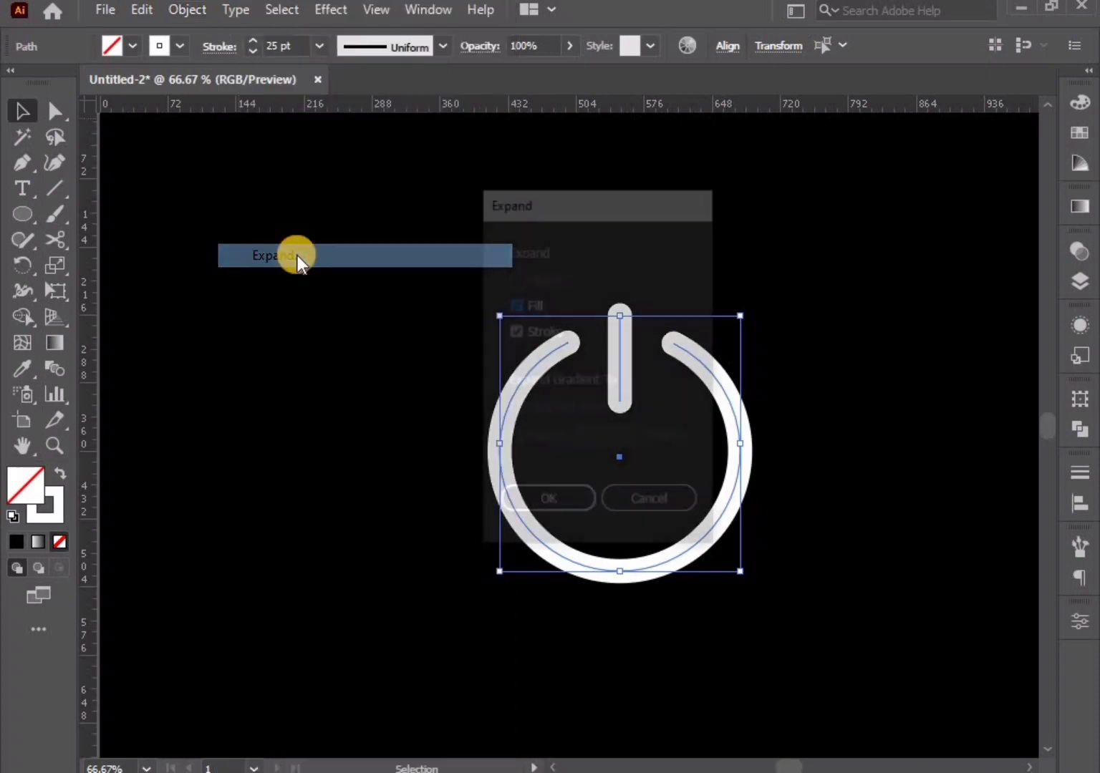
{"action": "left_click", "coordinate": [535, 503]}
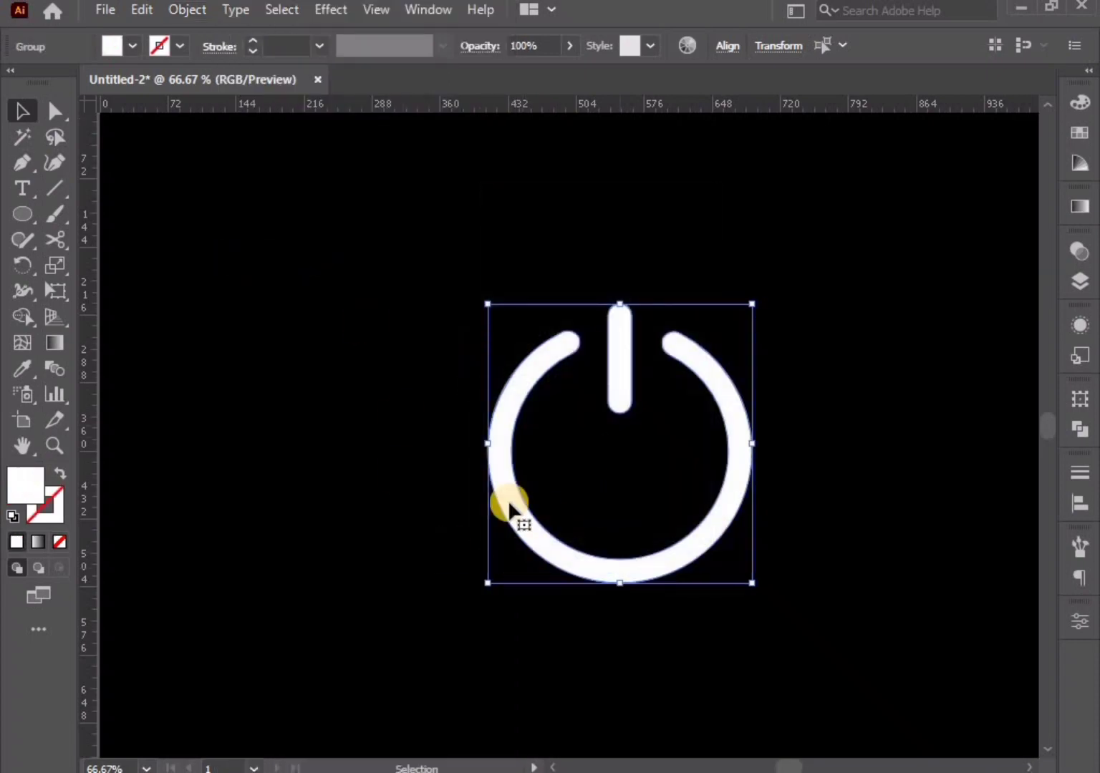
{"action": "left_click", "coordinate": [1080, 428]}
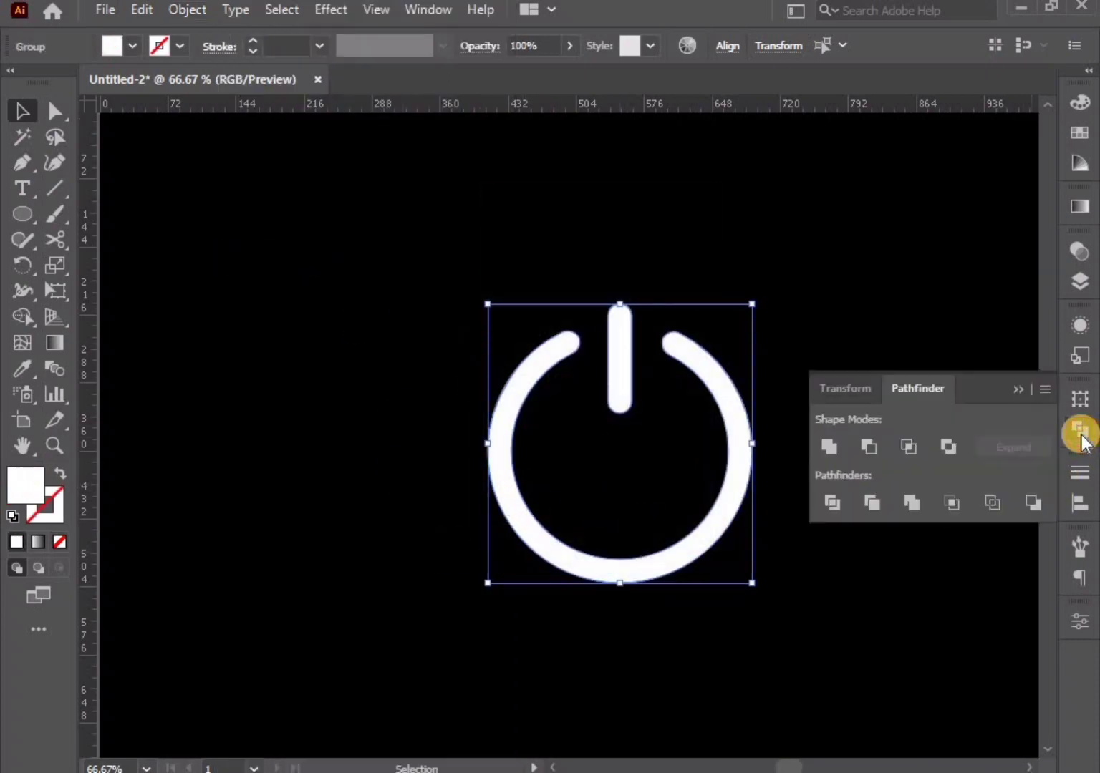
{"action": "left_click", "coordinate": [825, 448]}
Nudge the expanded power icon group slightly left and reselect it
{"action": "left_click", "coordinate": [1016, 388]}
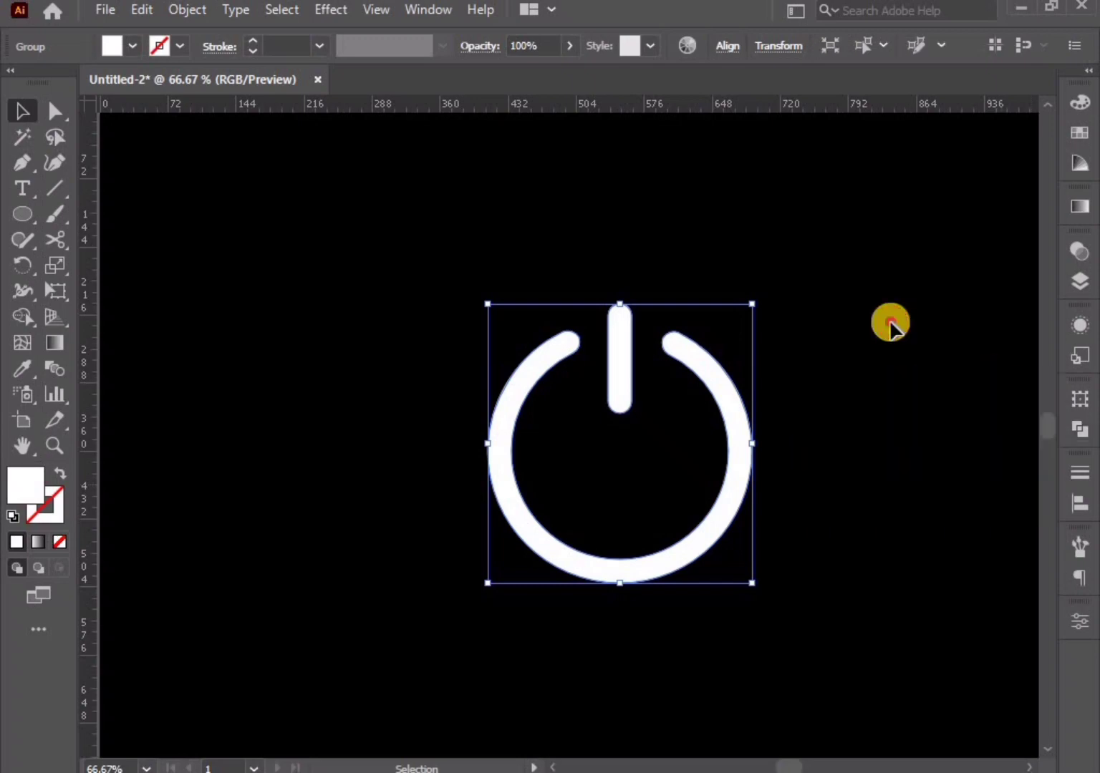
{"action": "left_click", "coordinate": [715, 397]}
{"action": "left_click_drag", "start_coordinate": [715, 398], "coordinate": [730, 392]}
{"action": "left_click_drag", "start_coordinate": [644, 393], "coordinate": [601, 395]}
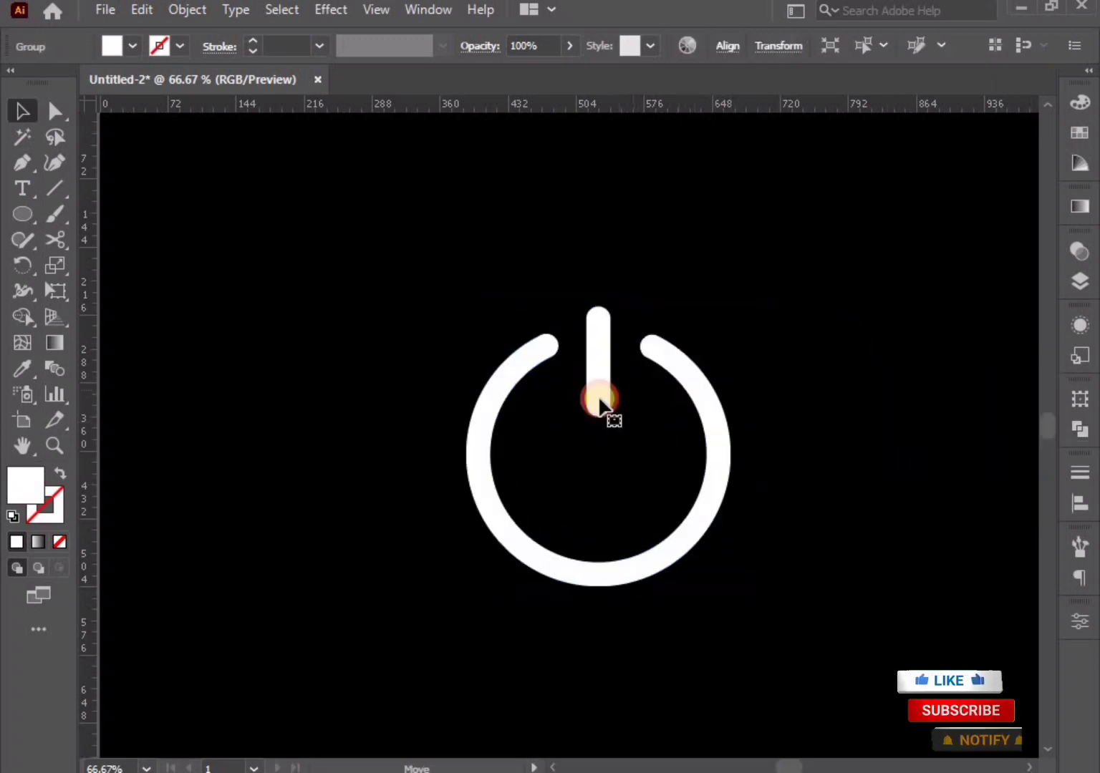
{"action": "left_click", "coordinate": [585, 616]}
{"action": "left_click", "coordinate": [579, 581]}
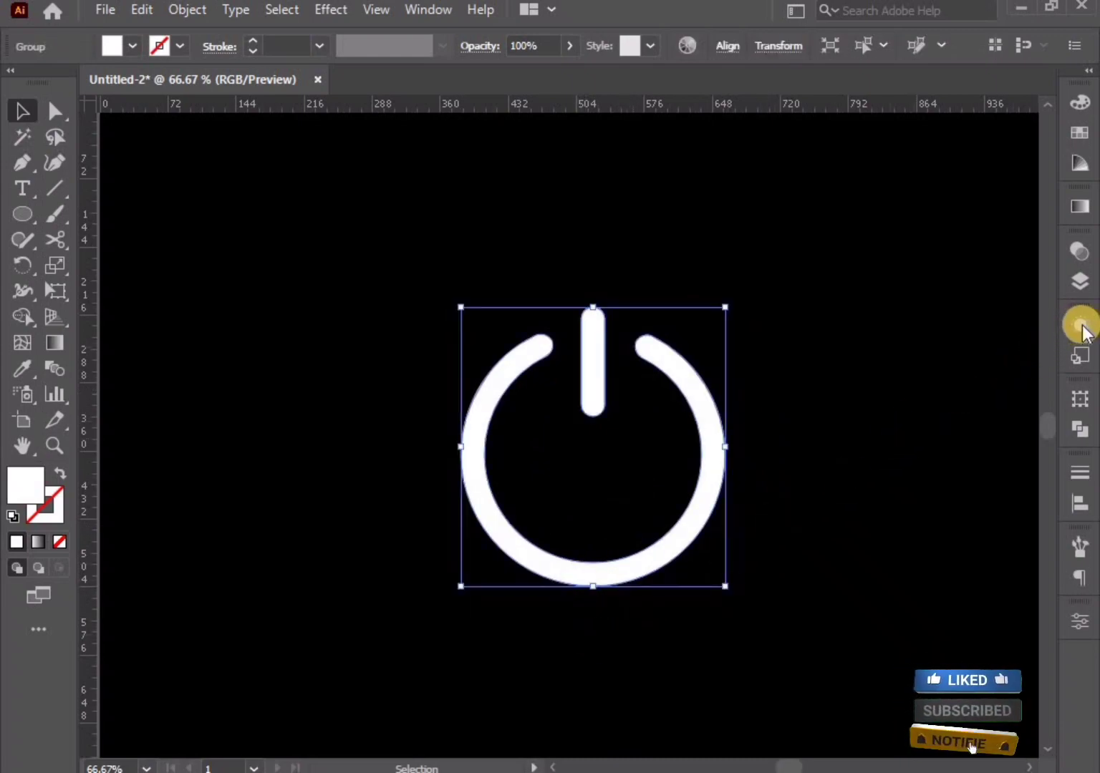
Add a new stroke in the Appearance panel and move it below the fill
{"action": "left_click", "coordinate": [1080, 328]}
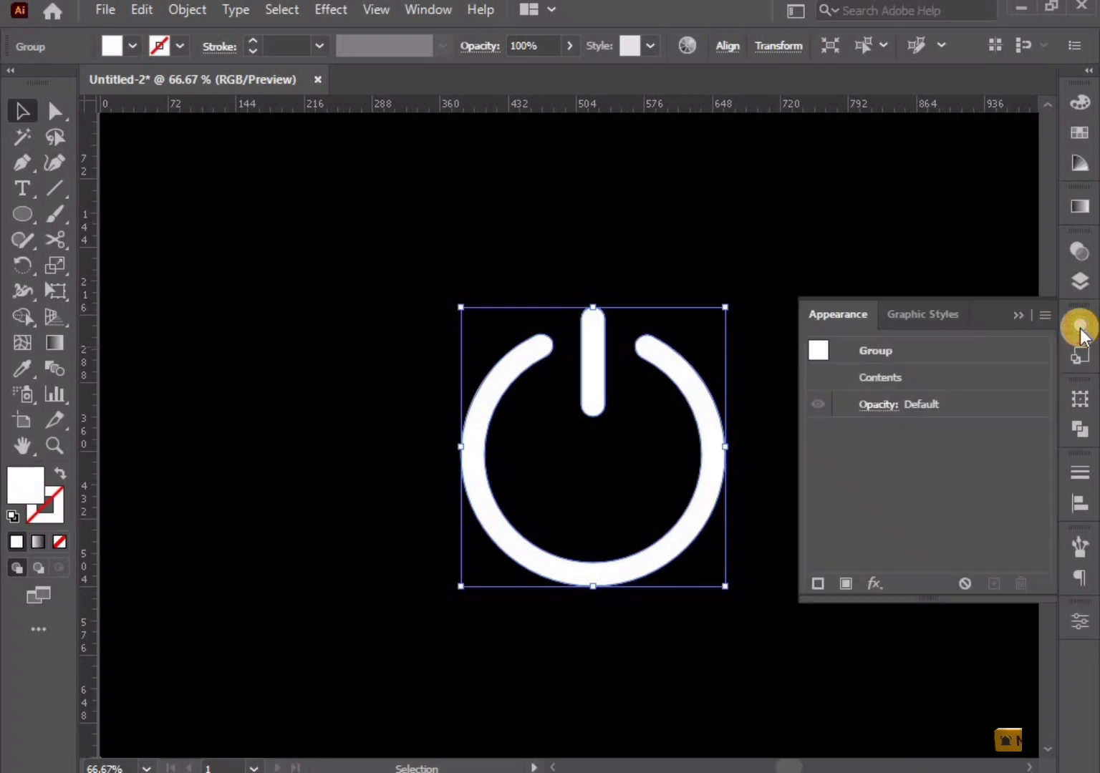
{"action": "left_click", "coordinate": [1044, 314]}
{"action": "left_click", "coordinate": [836, 345]}
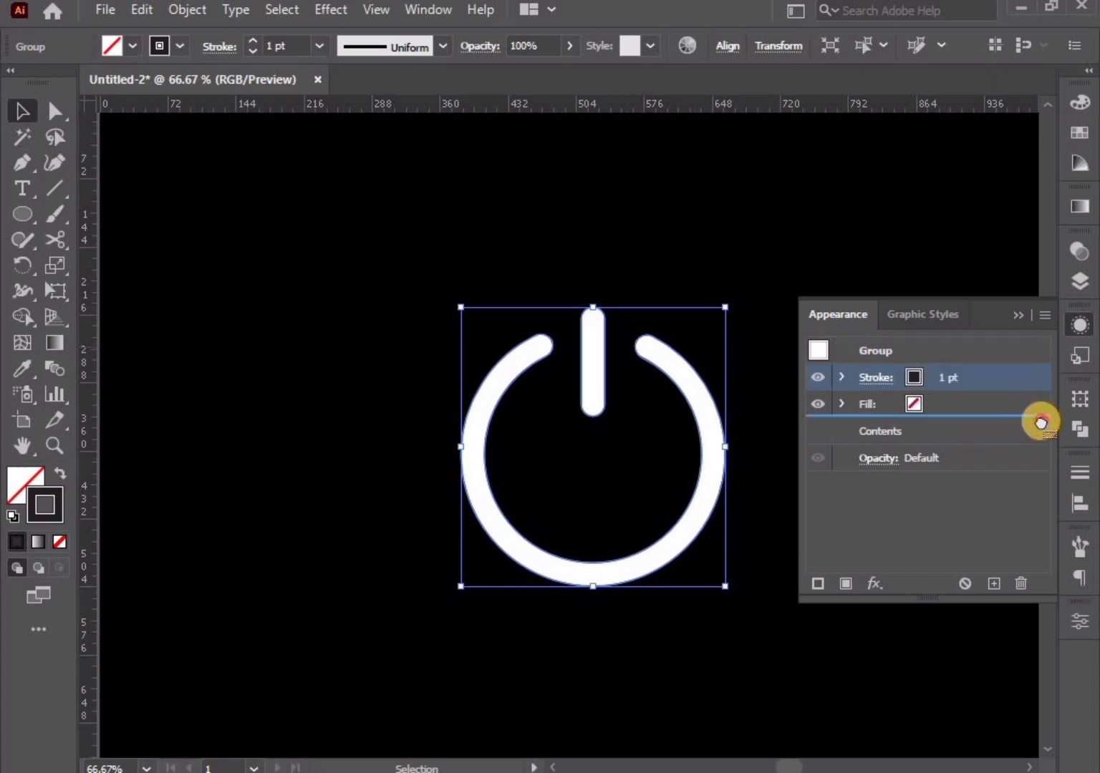
{"action": "left_click_drag", "start_coordinate": [1039, 380], "coordinate": [1042, 422]}
Fill the icon magenta, then change it to light pink #fbd0fc in the Color Picker
{"action": "left_click", "coordinate": [914, 376]}
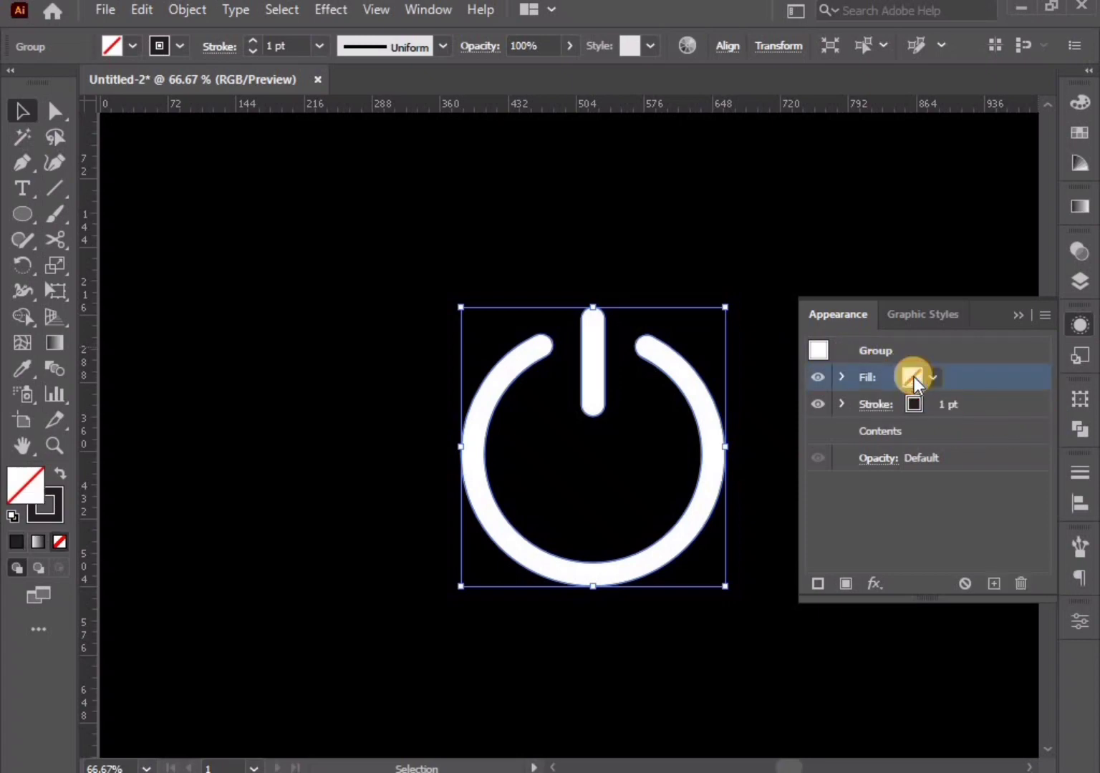
{"action": "left_click", "coordinate": [911, 377]}
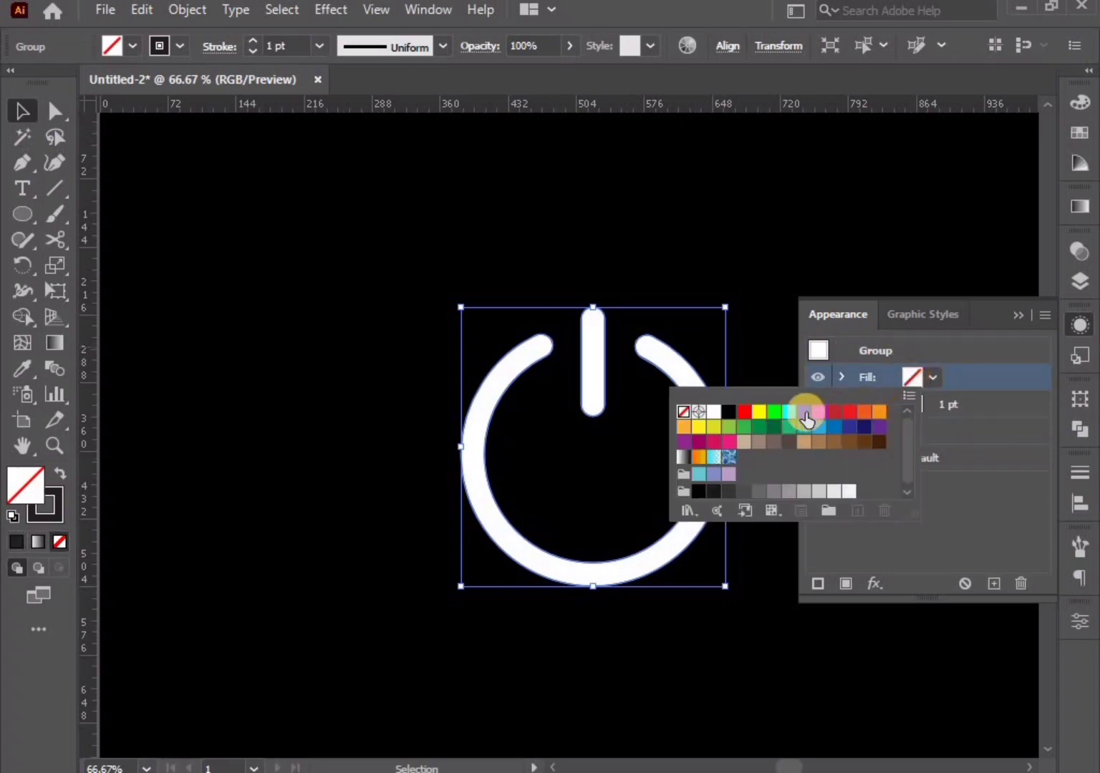
{"action": "left_click", "coordinate": [818, 413]}
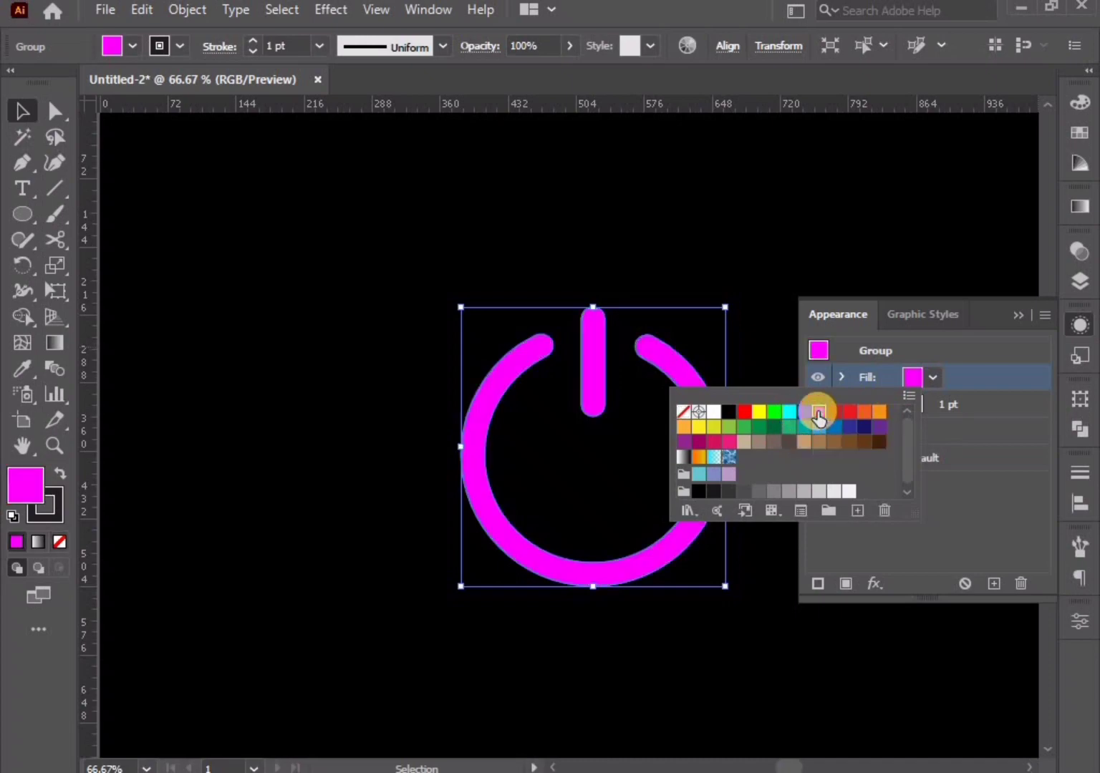
{"action": "left_click", "coordinate": [740, 587]}
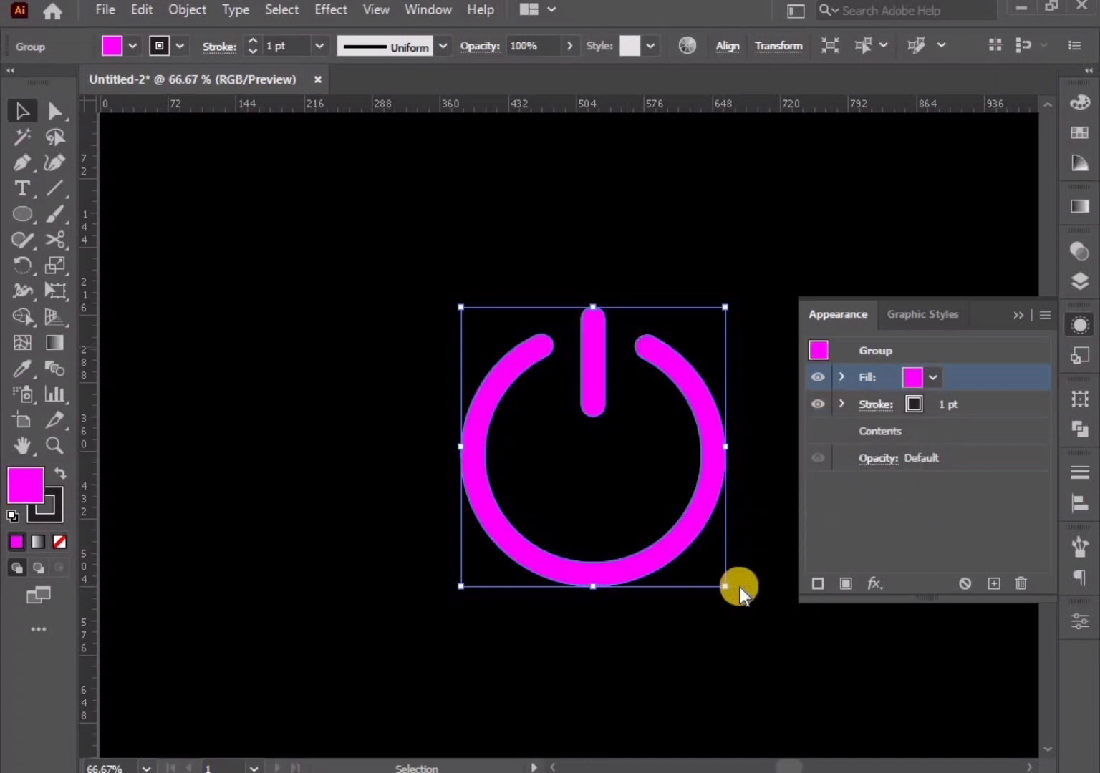
{"action": "double_click", "coordinate": [18, 492]}
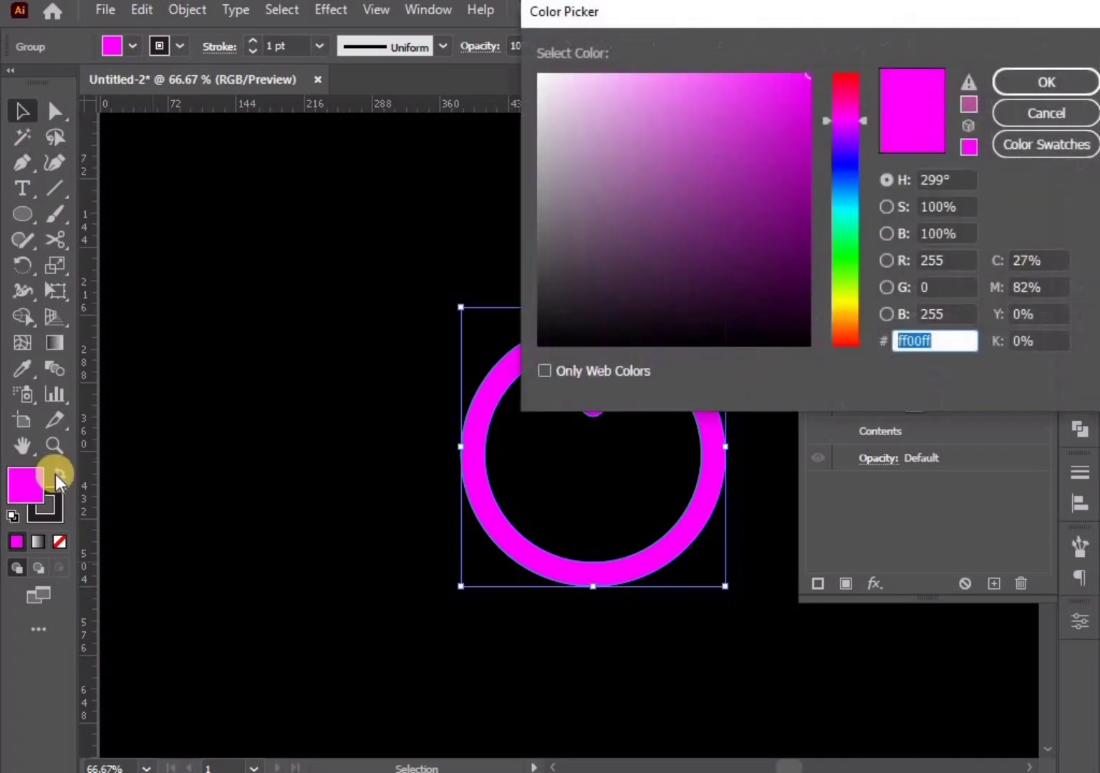
{"action": "left_click_drag", "start_coordinate": [600, 81], "coordinate": [584, 74]}
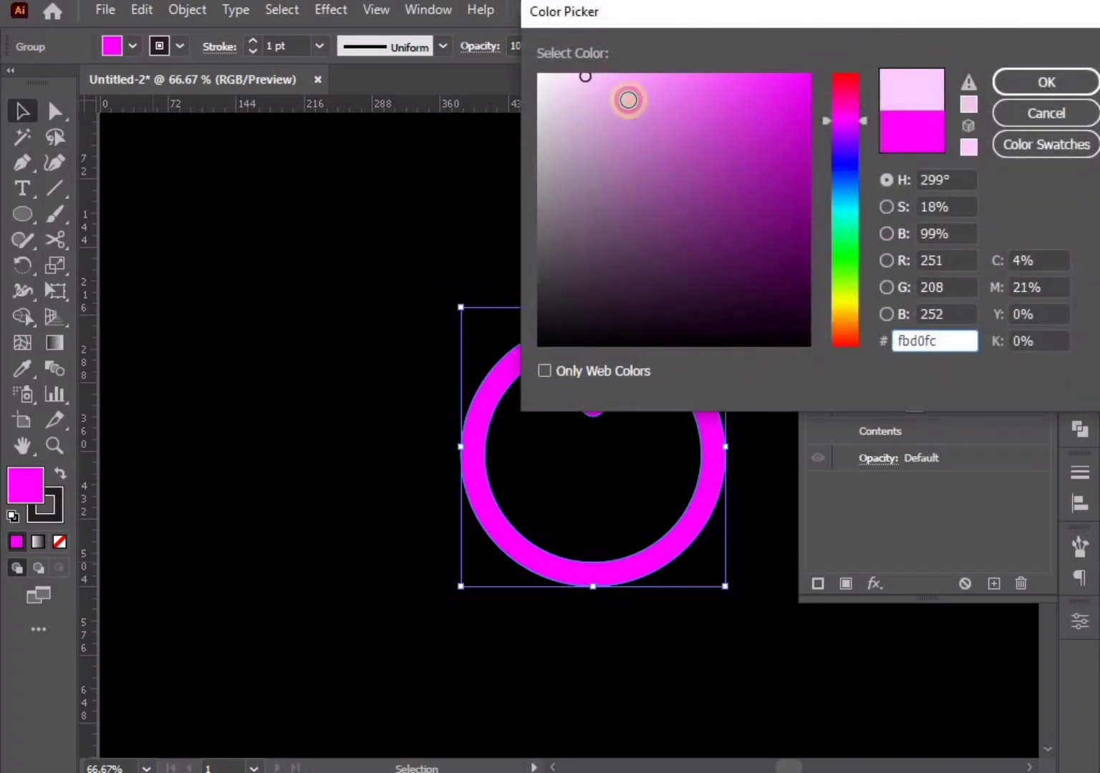
{"action": "left_click", "coordinate": [1061, 81]}
{"action": "left_click", "coordinate": [381, 459]}
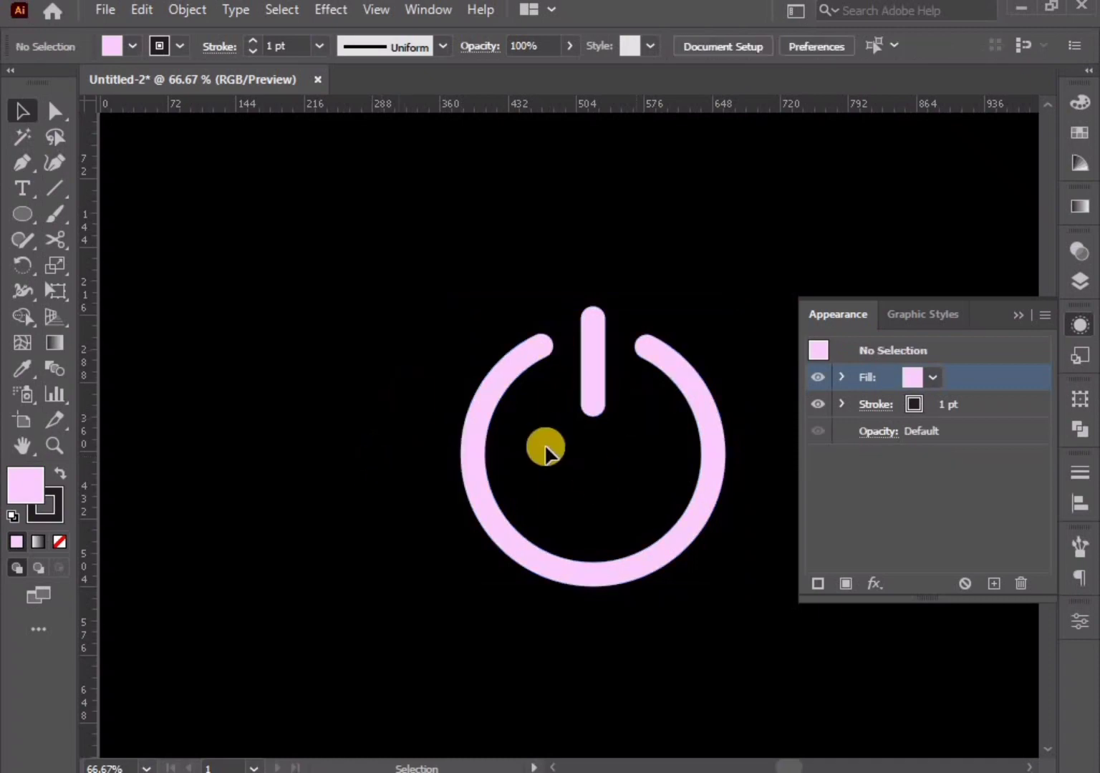
Set the Appearance panel stroke to RGB Magenta with an 8 pt weight
{"action": "left_click", "coordinate": [915, 404]}
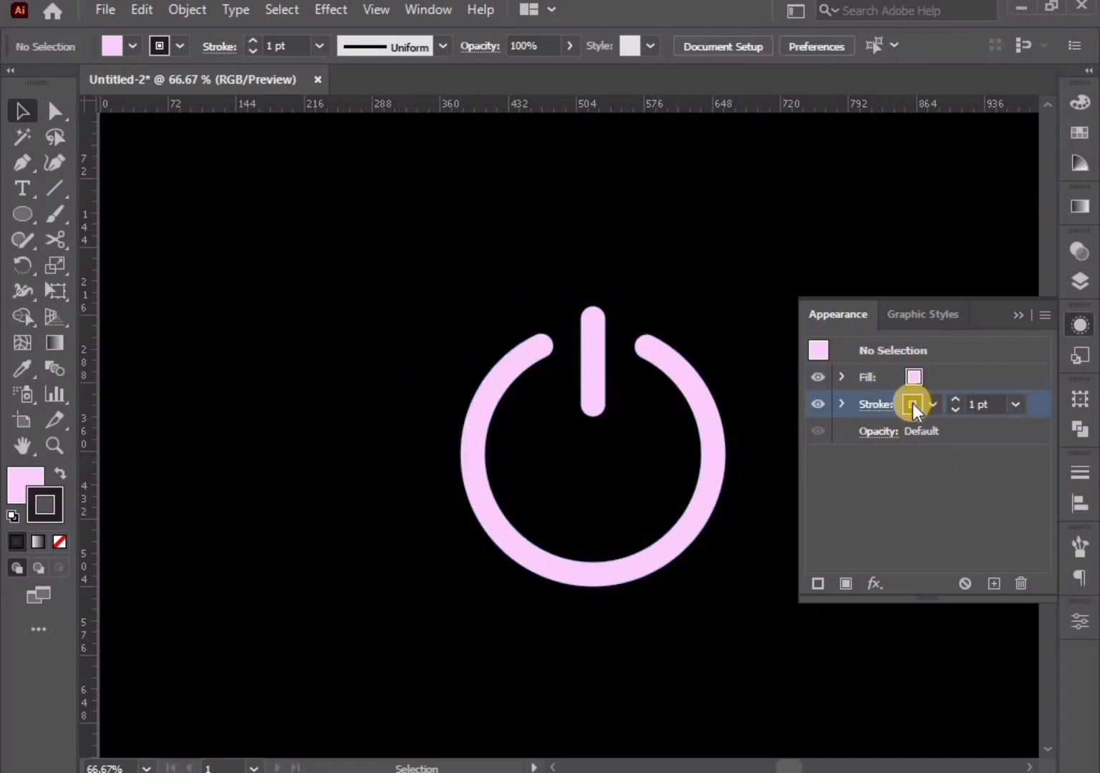
{"action": "left_click", "coordinate": [911, 404]}
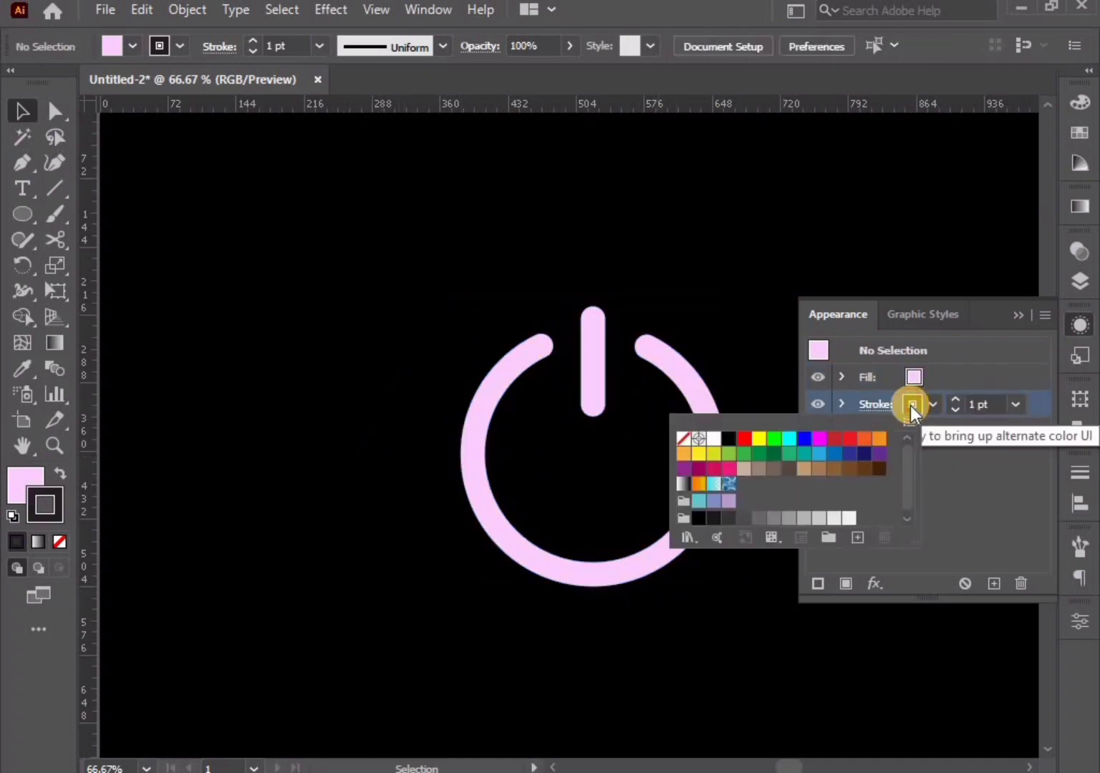
{"action": "left_click", "coordinate": [818, 439]}
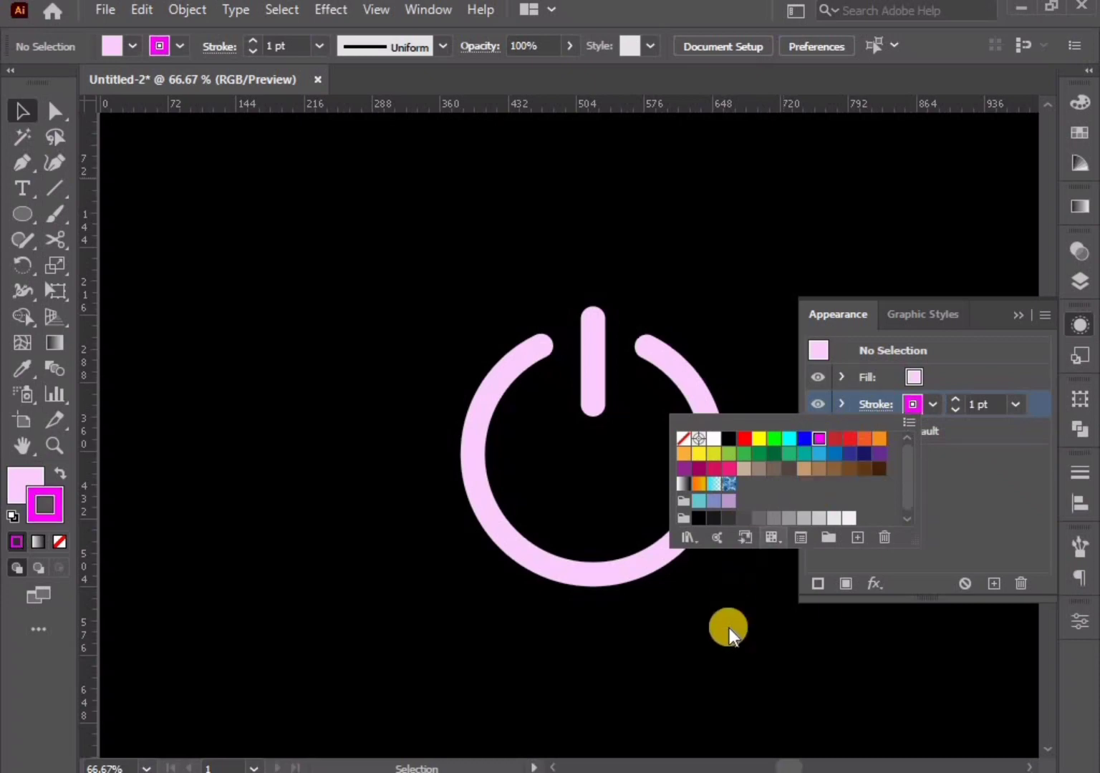
{"action": "left_click", "coordinate": [961, 459]}
{"action": "left_click", "coordinate": [955, 399]}
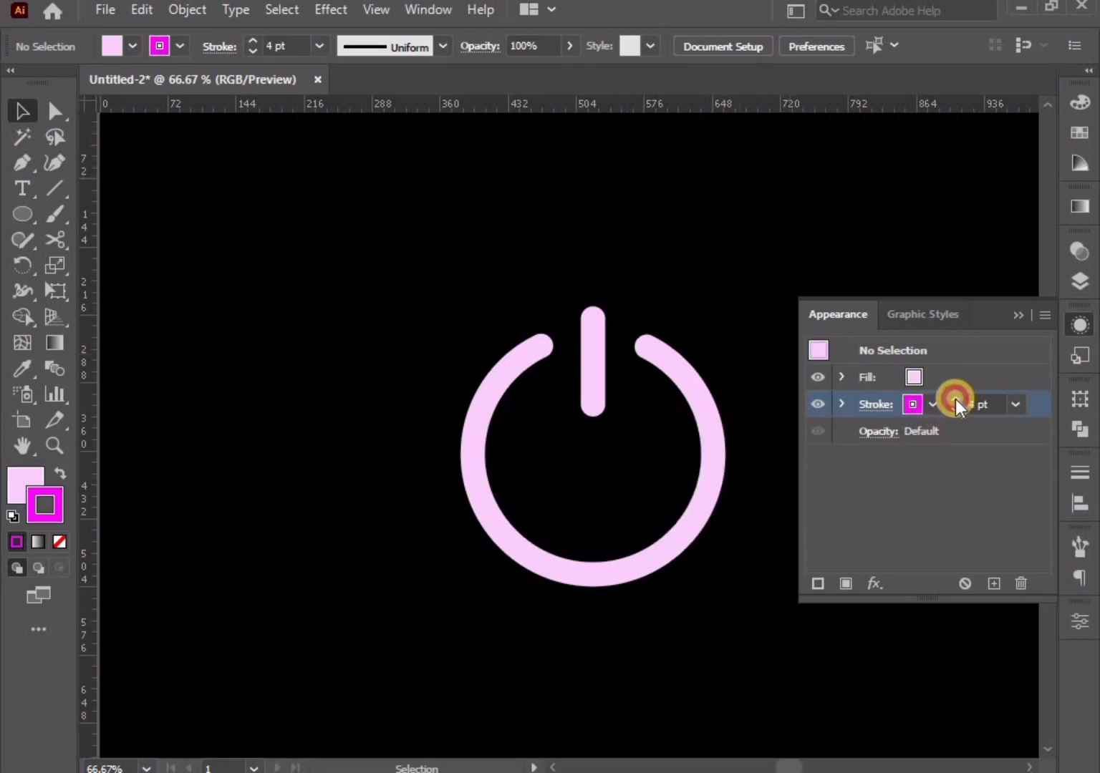
Select the power icon group and give it the magenta 8 pt stroke
{"action": "left_click", "coordinate": [708, 398]}
{"action": "left_click", "coordinate": [908, 411]}
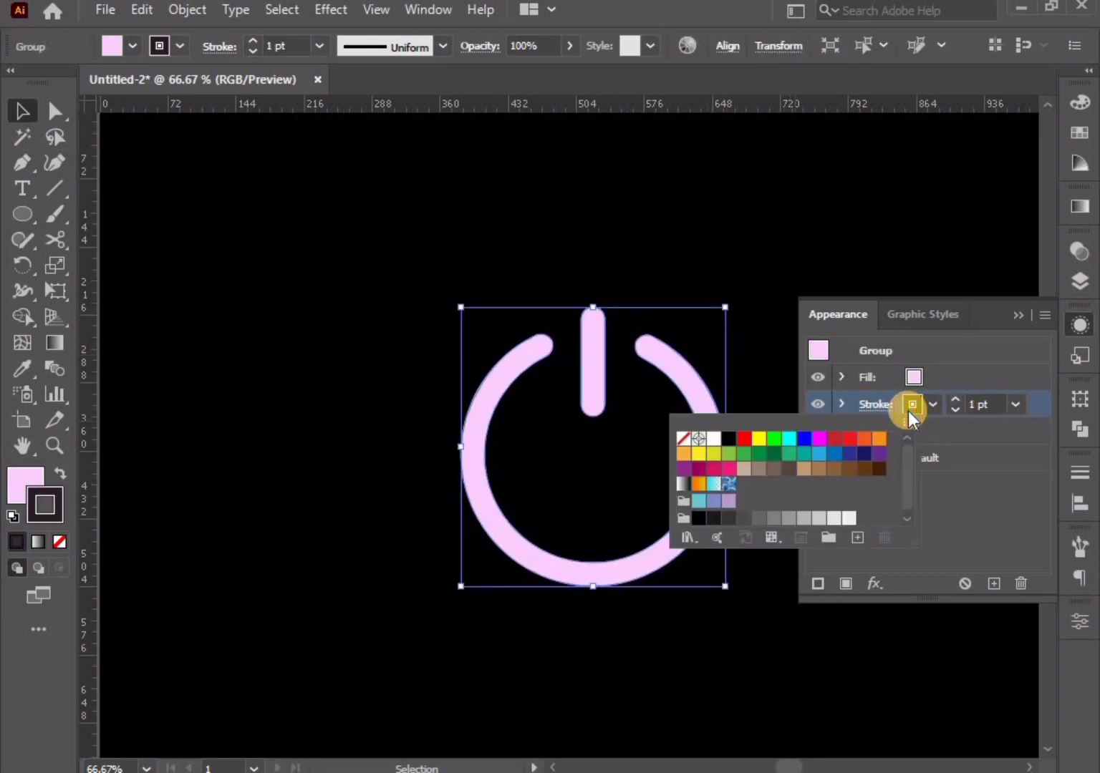
{"action": "left_click", "coordinate": [819, 437]}
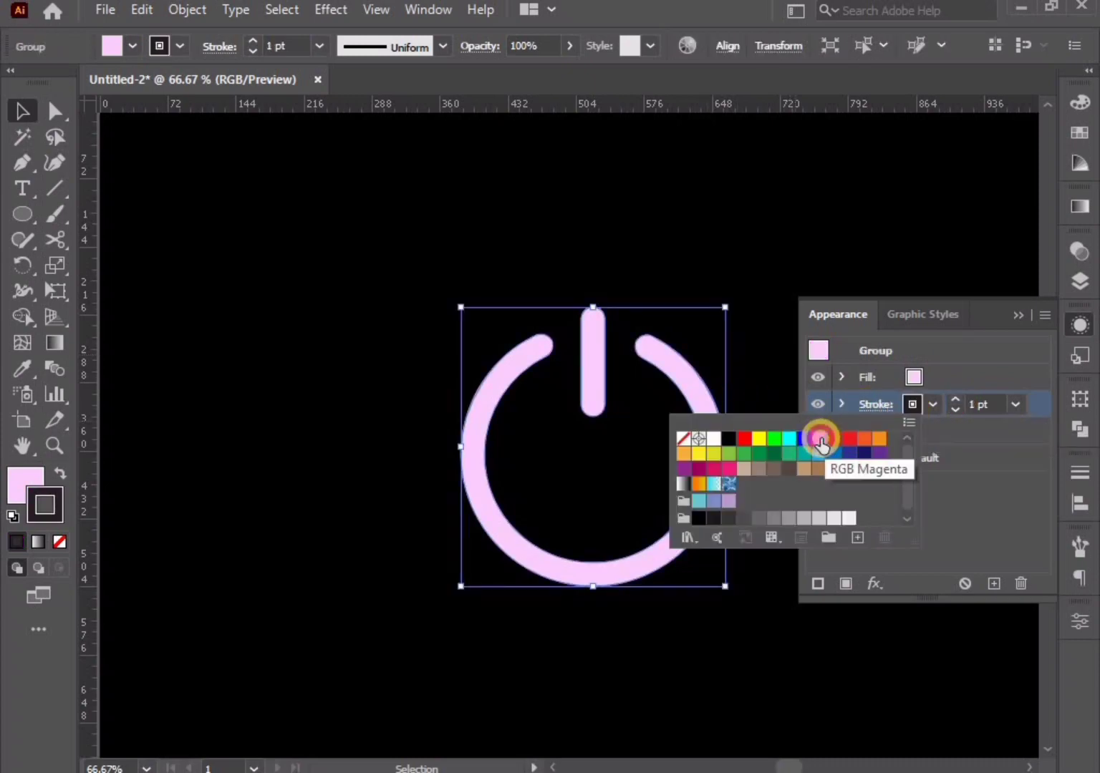
{"action": "left_click", "coordinate": [956, 401]}
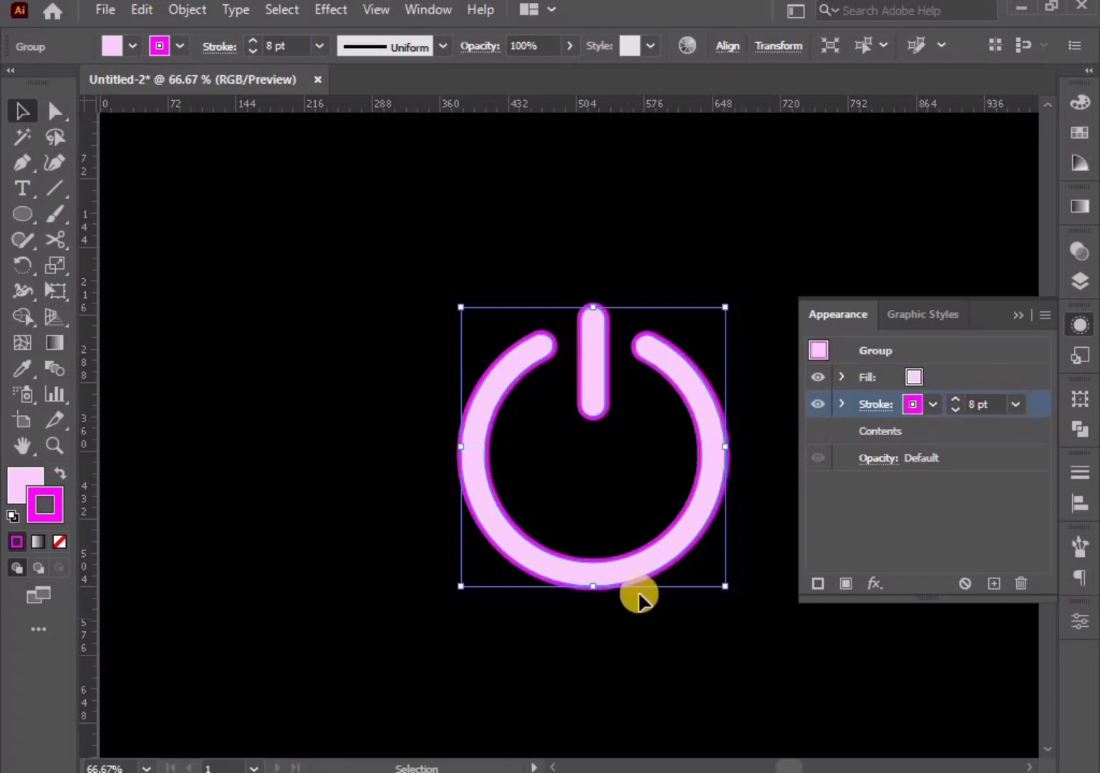
Add a Gaussian Blur of about 9.5 pixels to the power icon's magenta stroke
{"action": "left_click", "coordinate": [876, 585]}
{"action": "mouse_move", "coordinate": [910, 391]}
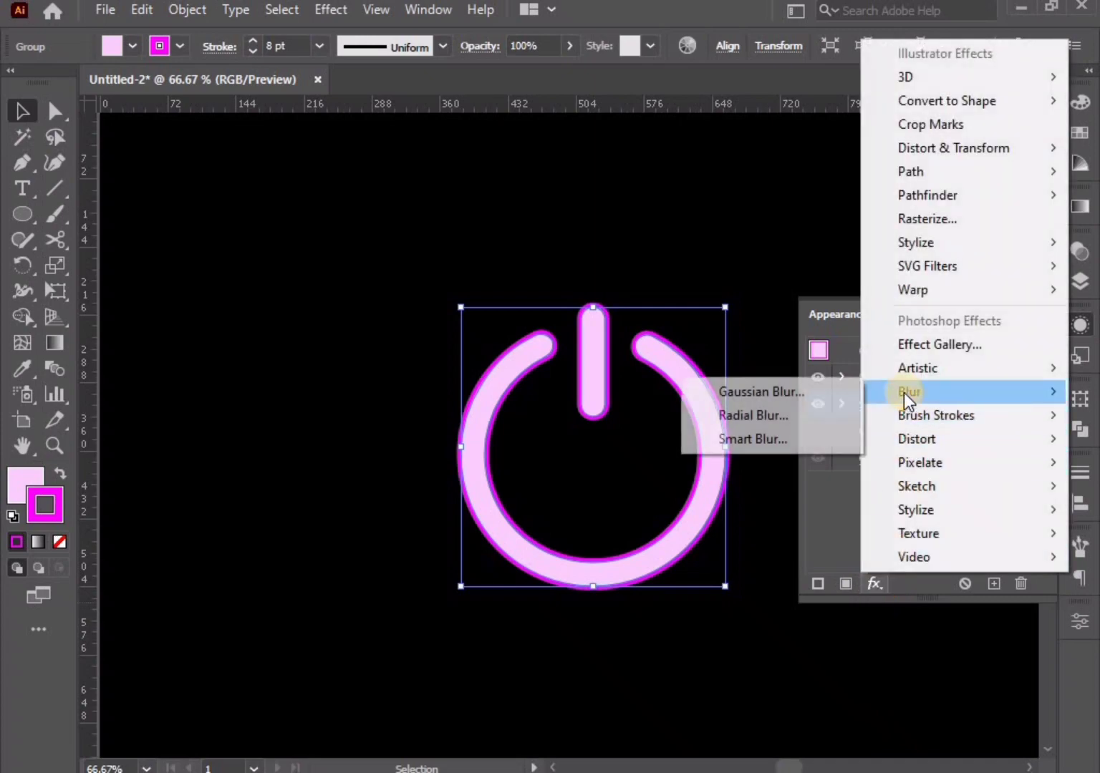
{"action": "left_click", "coordinate": [782, 398]}
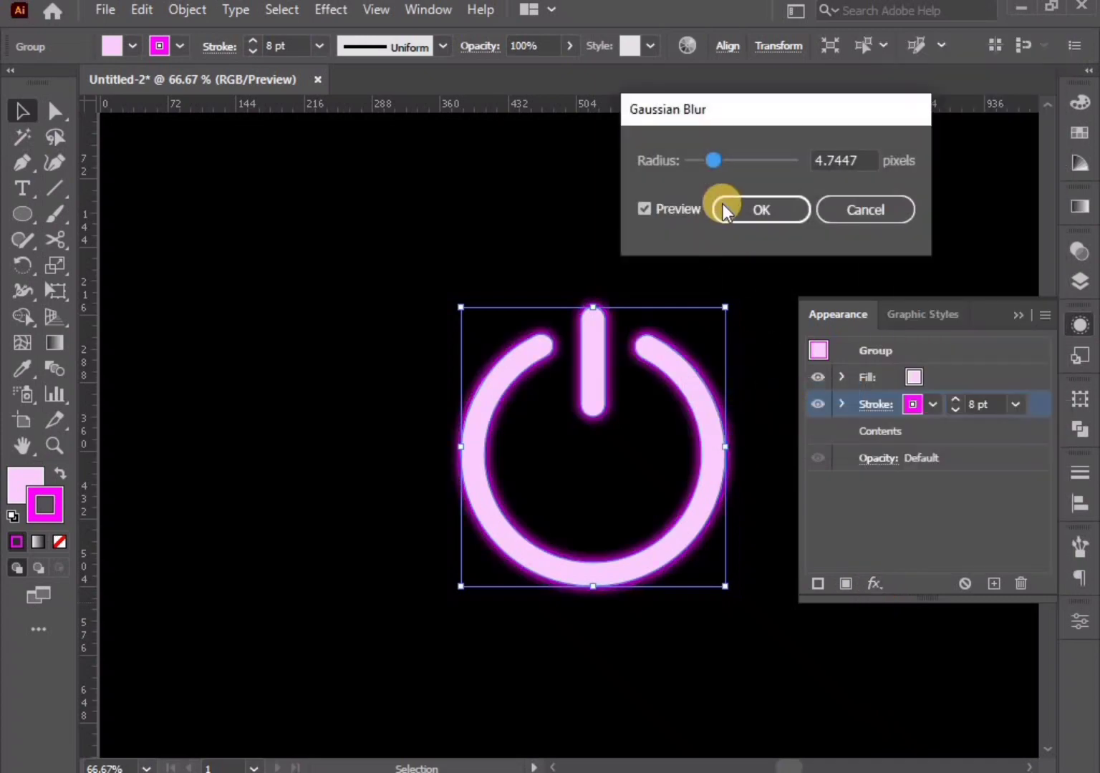
{"action": "left_click_drag", "start_coordinate": [715, 162], "coordinate": [738, 165]}
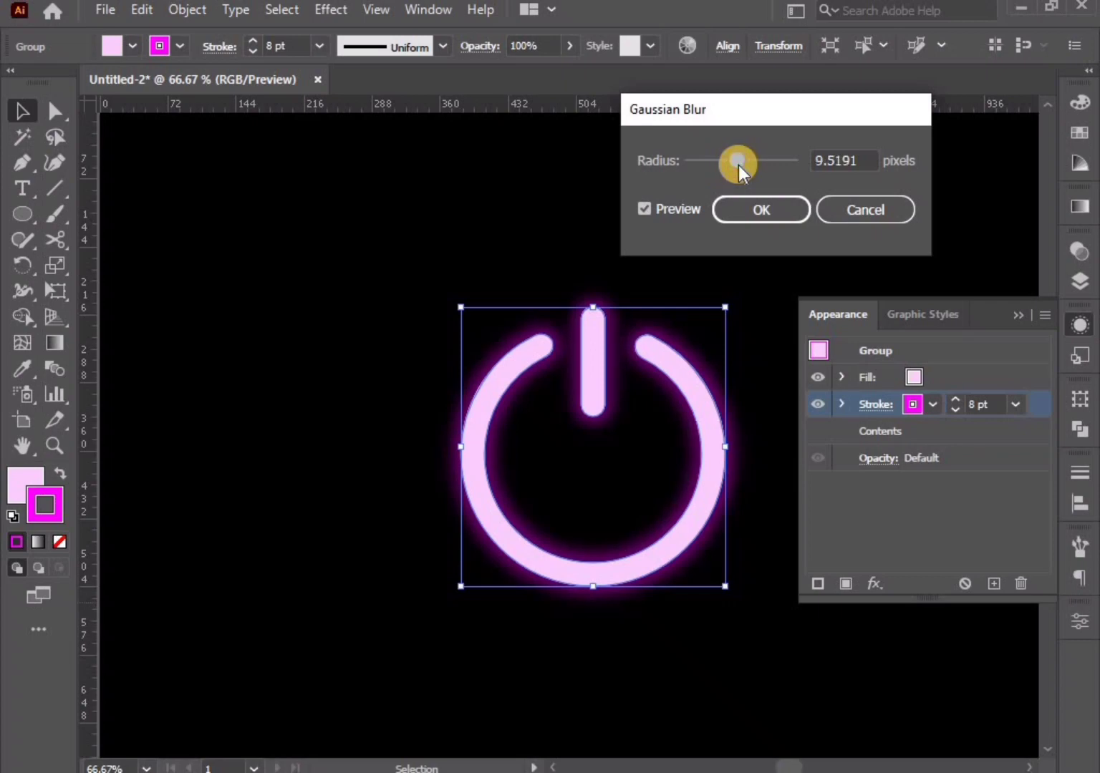
{"action": "left_click", "coordinate": [742, 210]}
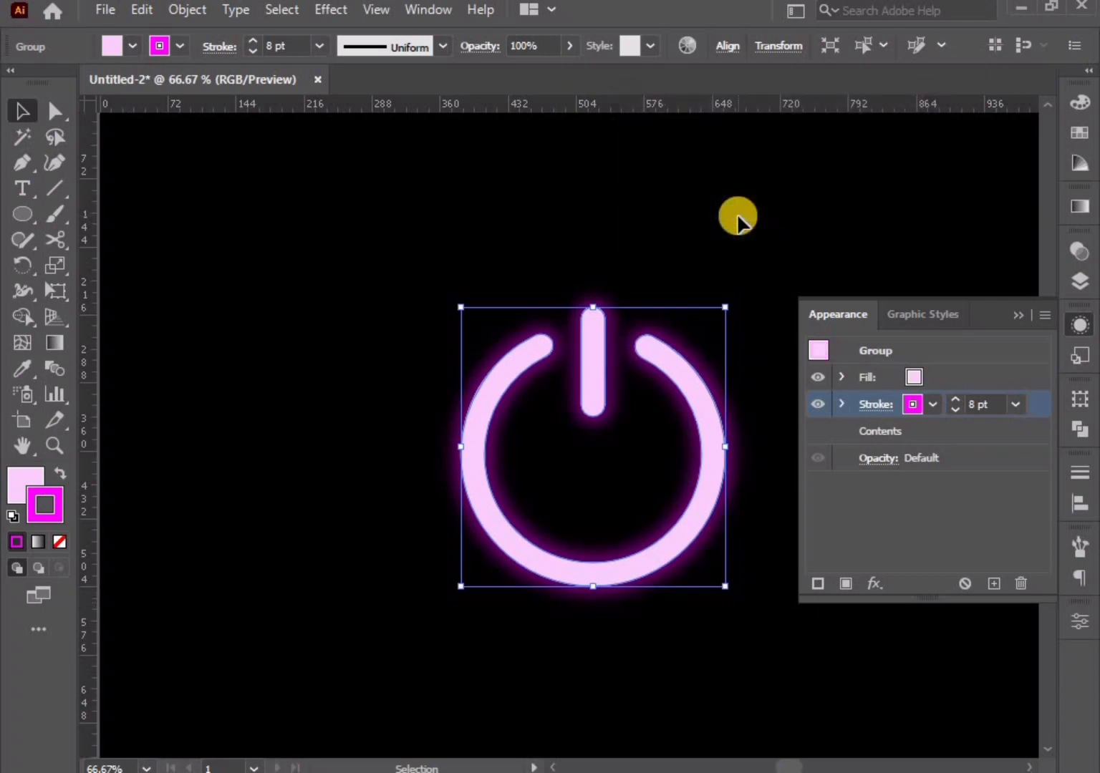
Set Document Raster Effects Settings to add 260 pt around objects
{"action": "left_click", "coordinate": [336, 14]}
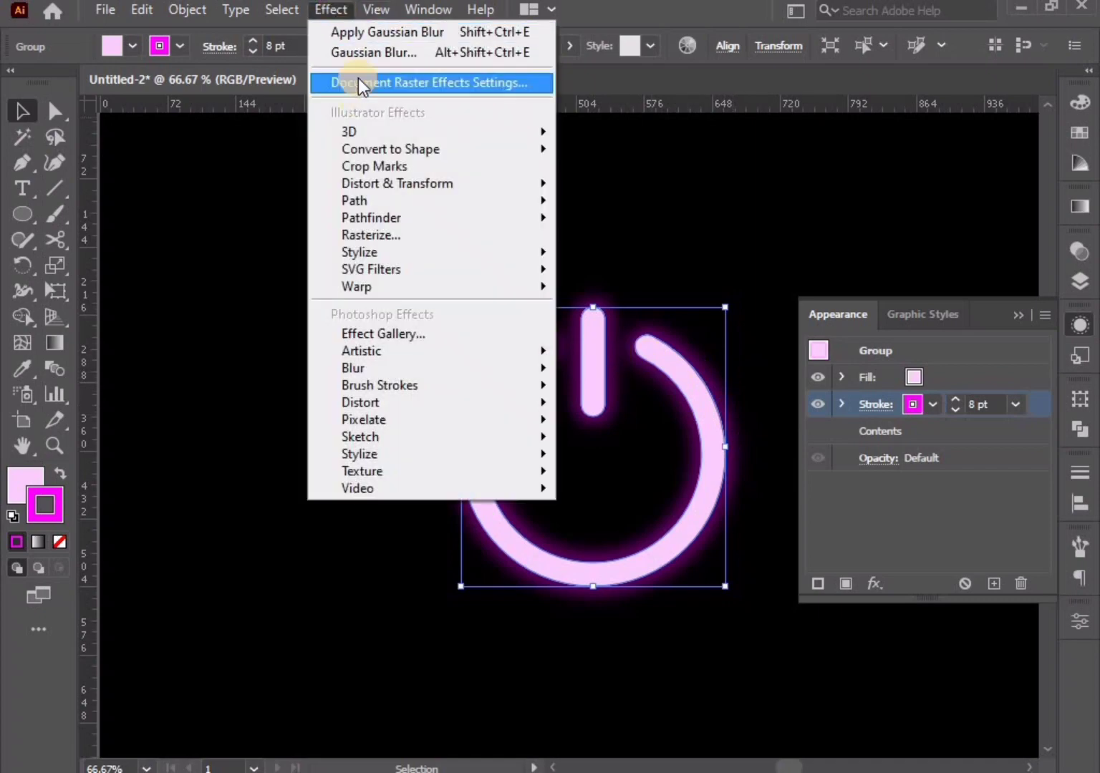
{"action": "left_click", "coordinate": [392, 84]}
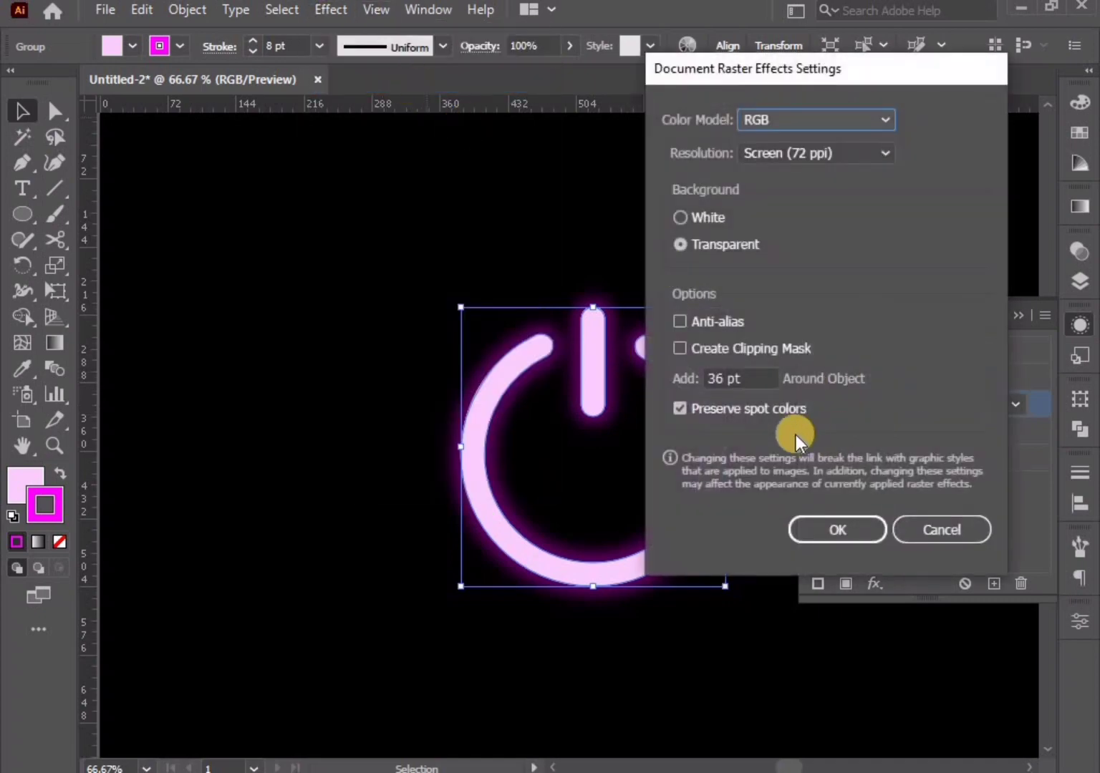
{"action": "left_click_drag", "start_coordinate": [726, 379], "coordinate": [705, 387]}
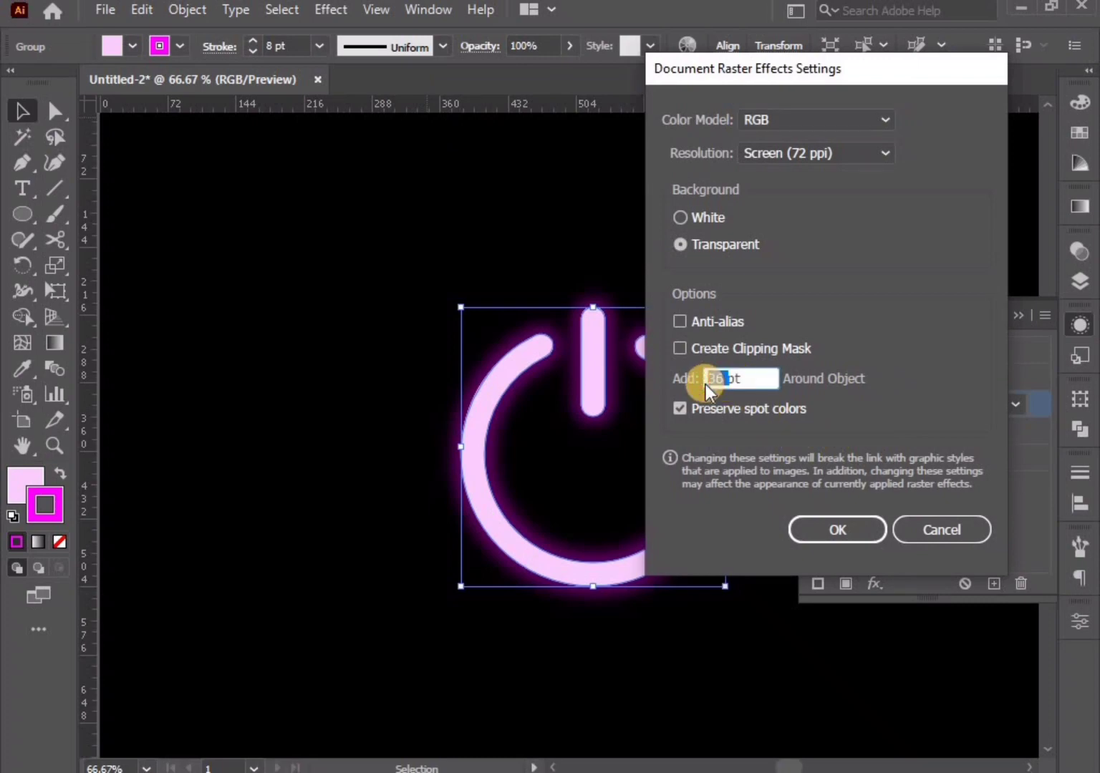
{"action": "type", "text": "260"}
{"action": "left_click", "coordinate": [830, 532]}
Deselect the icon and zoom and pan to inspect the uncropped glow
{"action": "left_click", "coordinate": [623, 665]}
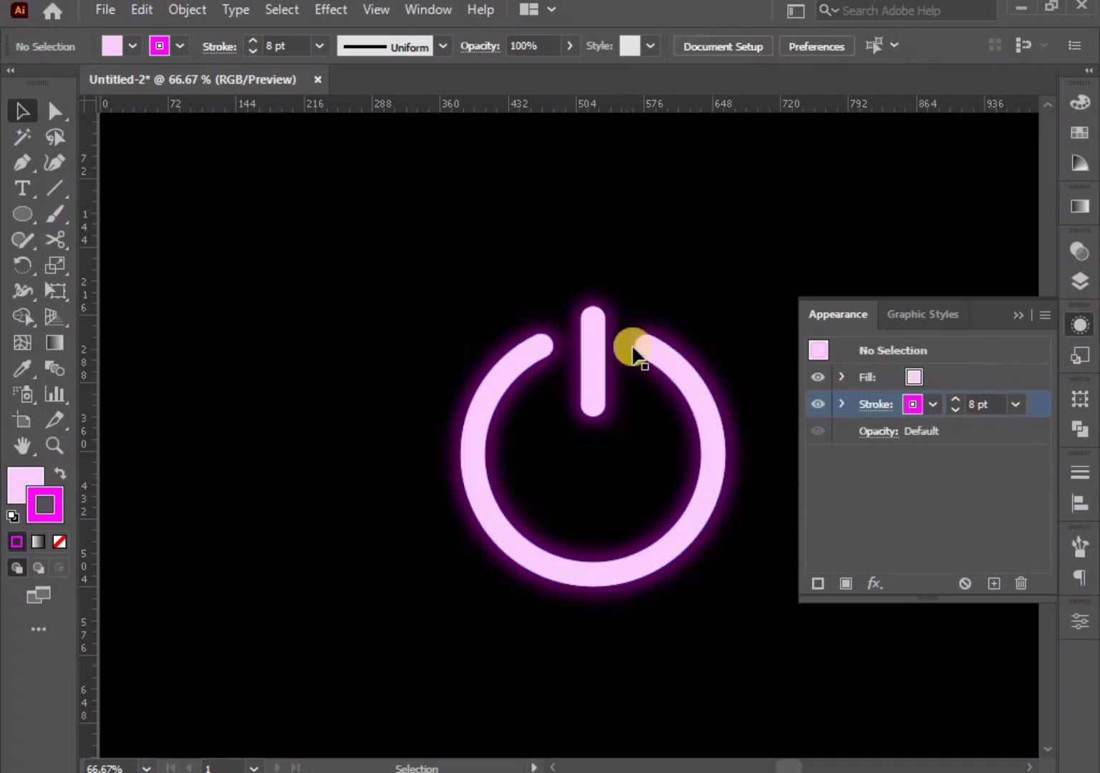
{"action": "scroll", "coordinate": [643, 347], "scroll_direction": "up", "scroll_amount": 2, "text": "alt"}
{"action": "scroll", "coordinate": [595, 442], "scroll_direction": "down", "scroll_amount": 1, "text": "alt"}
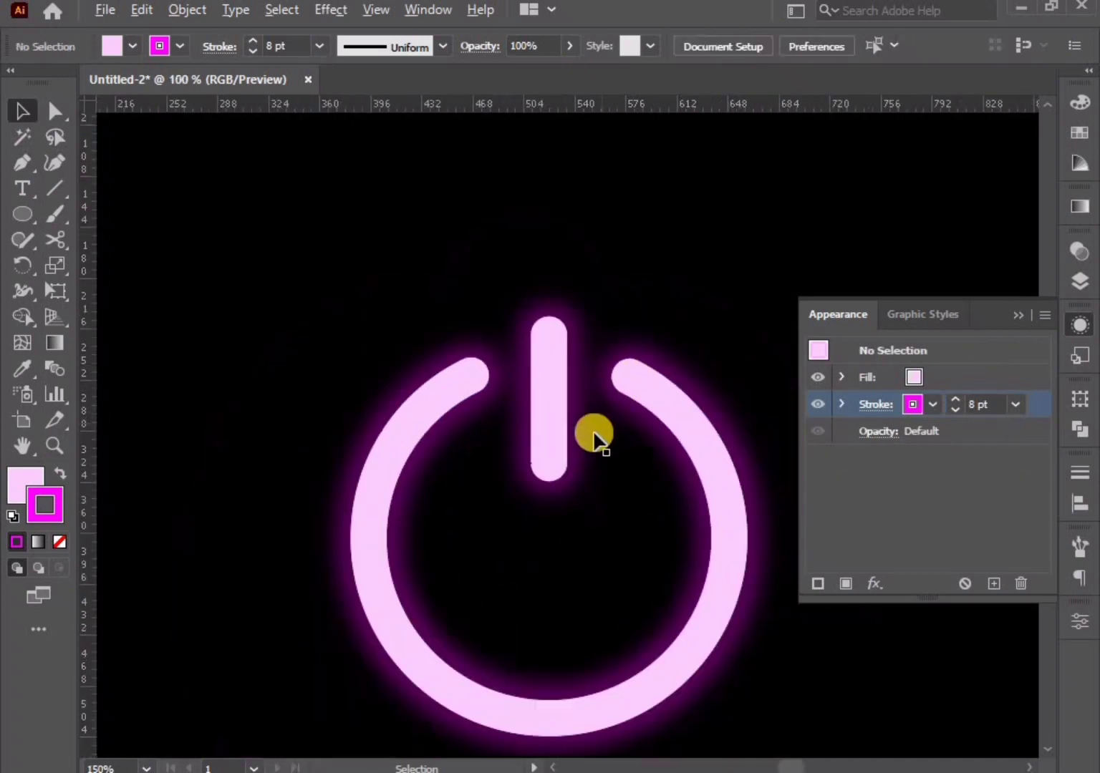
{"action": "scroll", "coordinate": [586, 470], "scroll_direction": "down", "scroll_amount": 1, "text": "alt"}
{"action": "left_click_drag", "start_coordinate": [586, 471], "coordinate": [572, 445]}
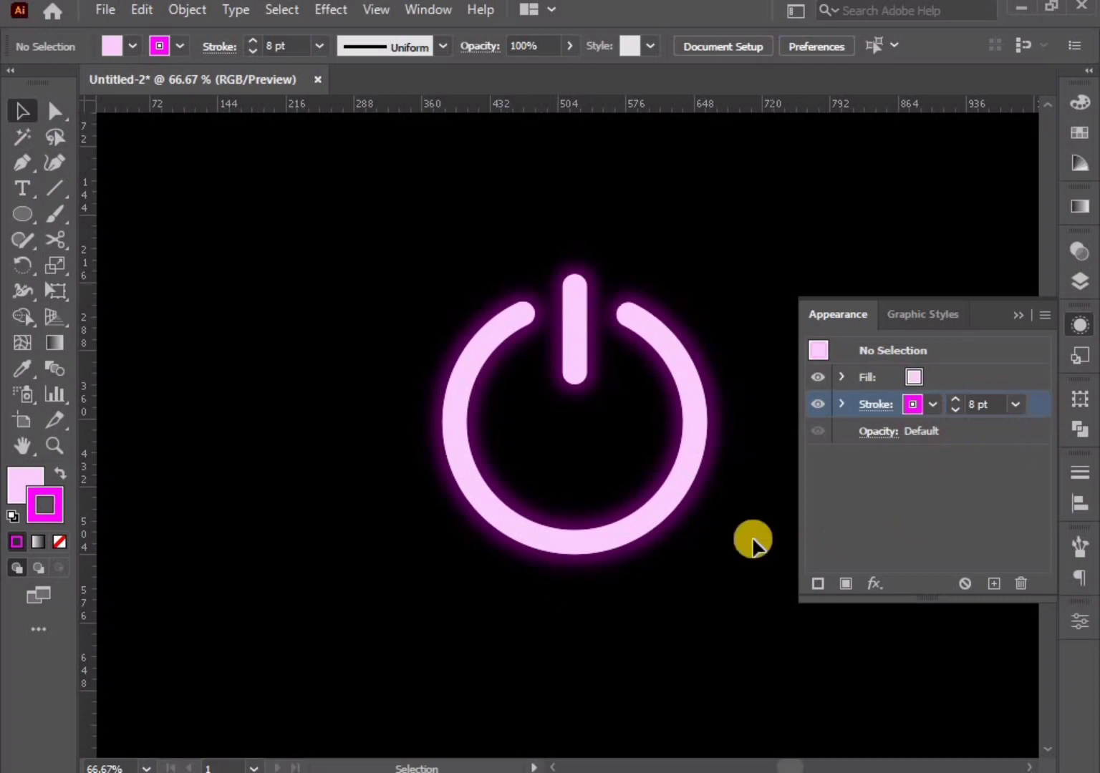
Add a second magenta stroke of 3 pt on top of the power icon
{"action": "left_click", "coordinate": [1001, 374]}
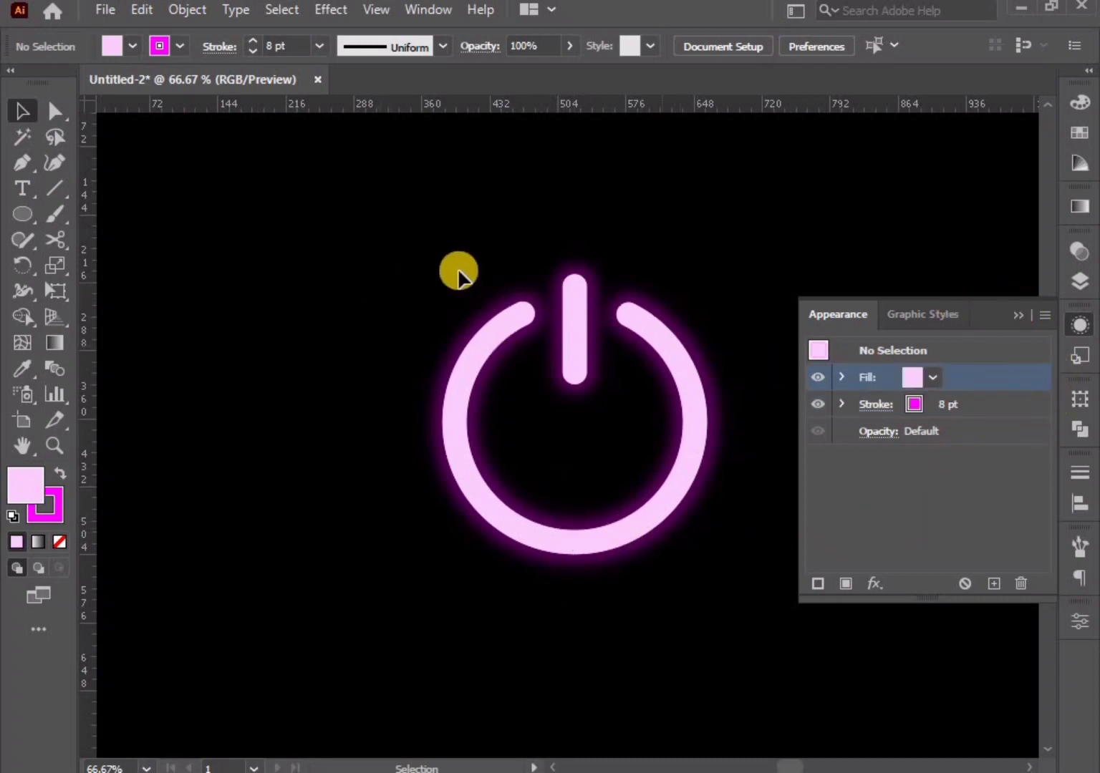
{"action": "left_click", "coordinate": [673, 470]}
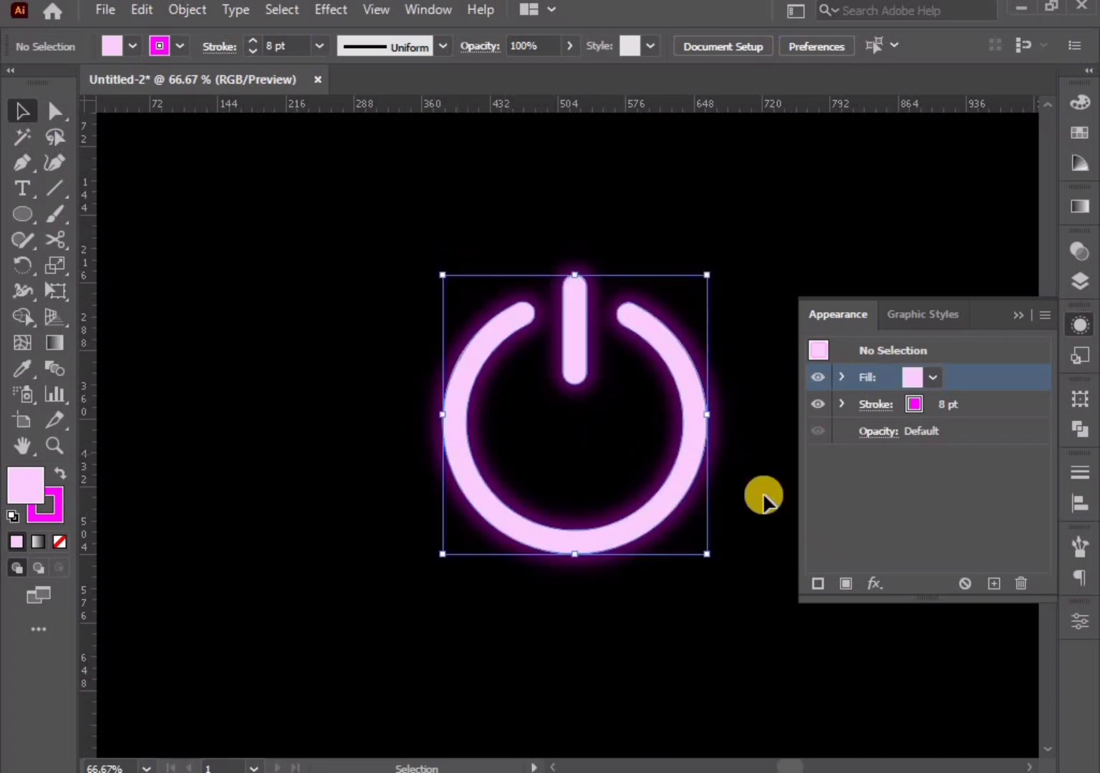
{"action": "left_click", "coordinate": [1047, 314]}
{"action": "left_click", "coordinate": [913, 345]}
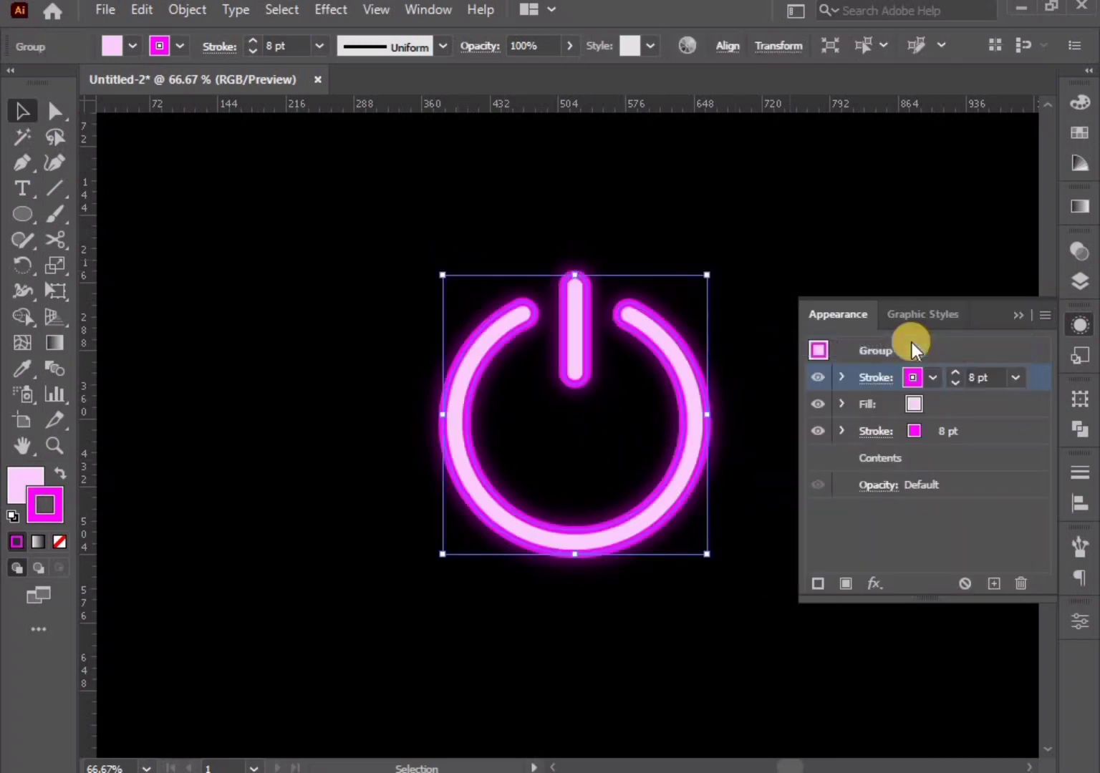
{"action": "left_click", "coordinate": [953, 381]}
{"action": "left_click", "coordinate": [954, 381]}
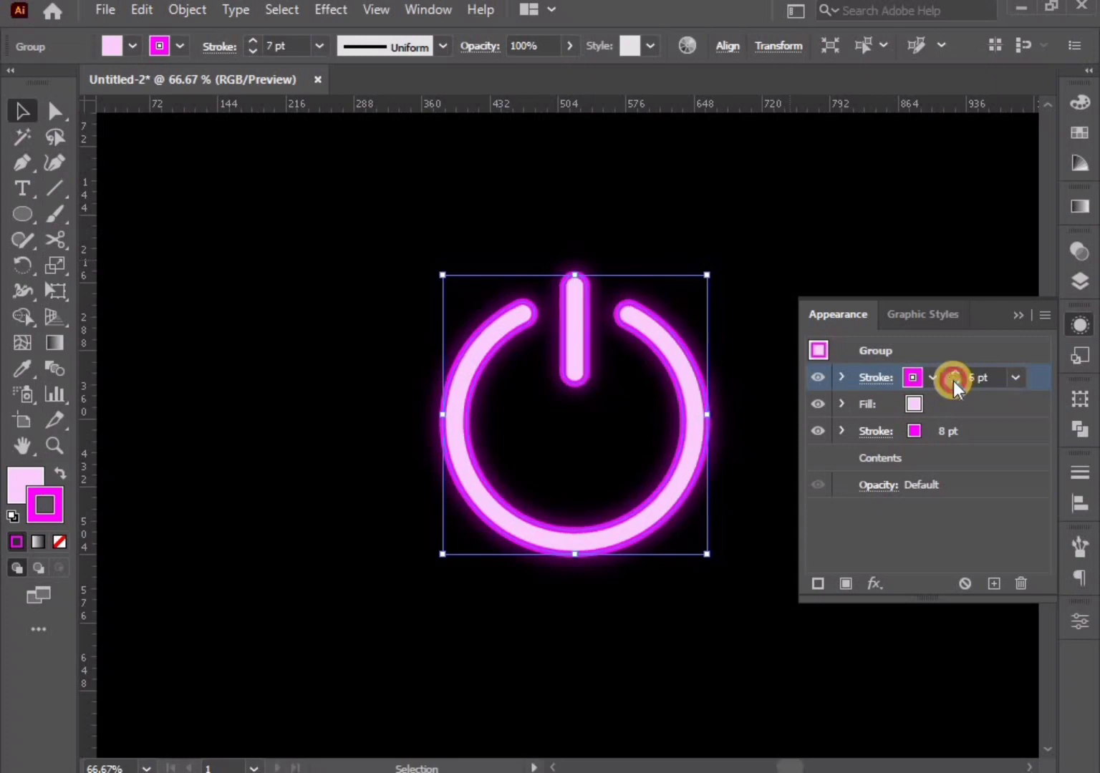
{"action": "left_click", "coordinate": [953, 381]}
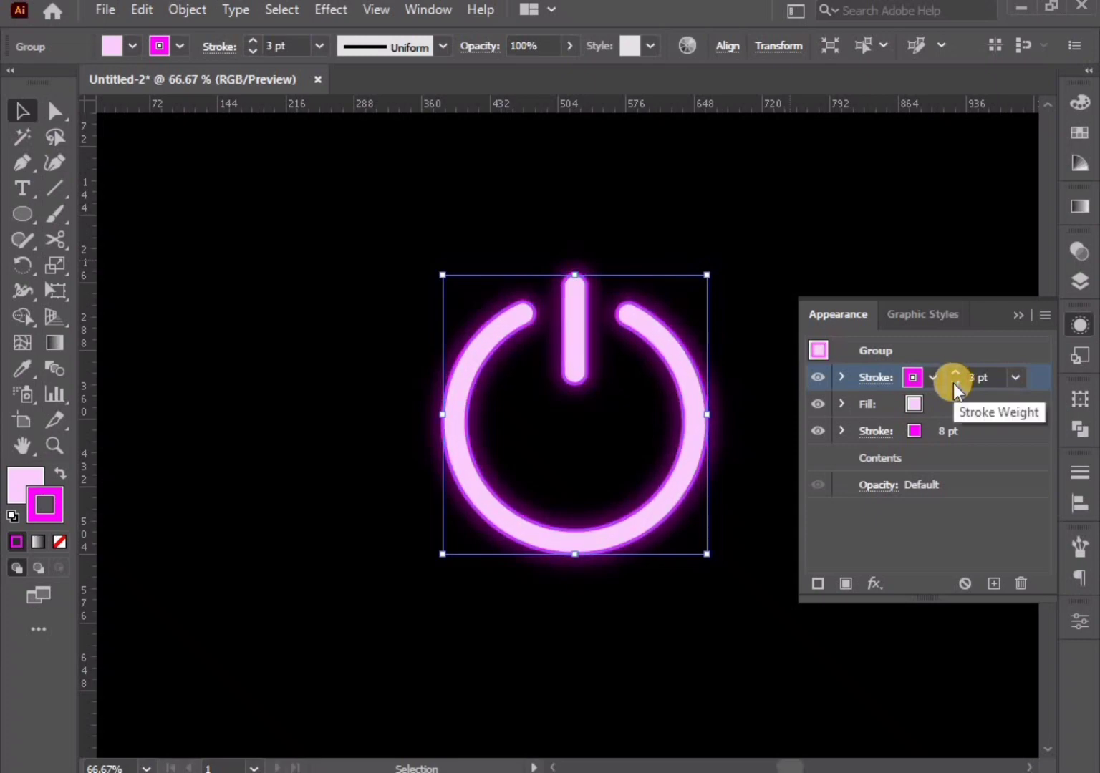
Blur the icon's stroke with a Gaussian Blur of about 5.8 pixels, then deselect
{"action": "left_click", "coordinate": [874, 583]}
{"action": "mouse_move", "coordinate": [909, 392]}
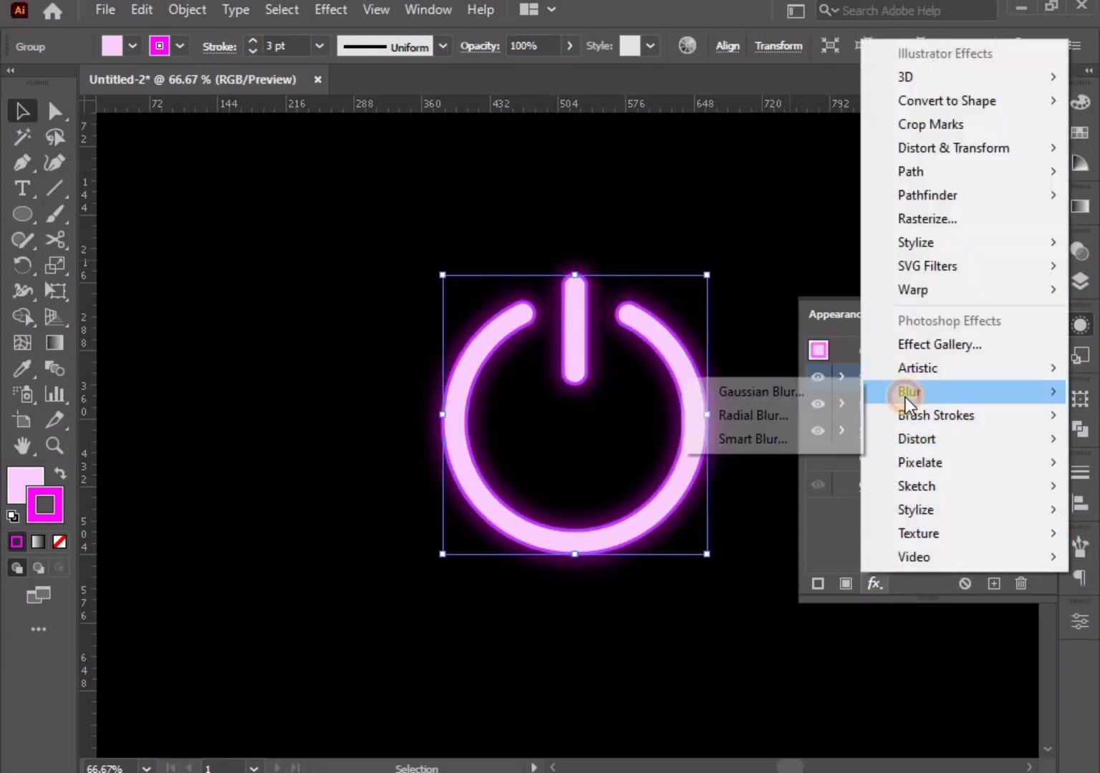
{"action": "left_click", "coordinate": [822, 386]}
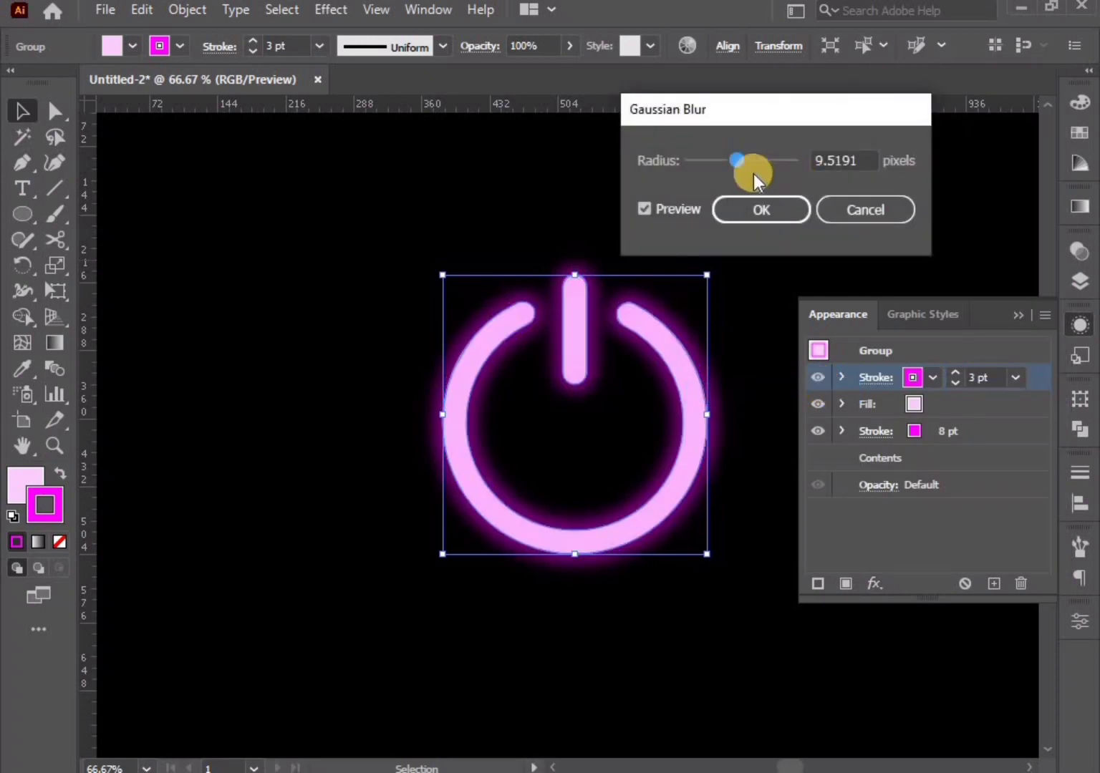
{"action": "left_click_drag", "start_coordinate": [723, 158], "coordinate": [723, 159]}
{"action": "left_click_drag", "start_coordinate": [721, 159], "coordinate": [719, 159]}
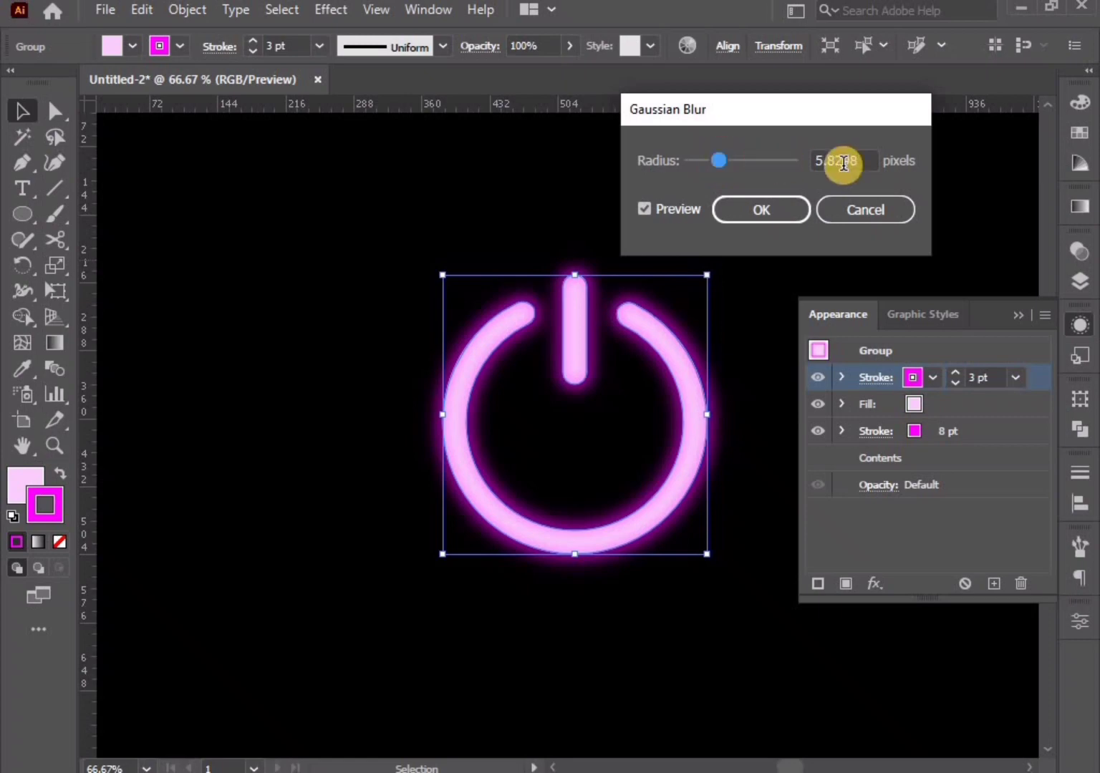
{"action": "left_click", "coordinate": [780, 208]}
{"action": "left_click", "coordinate": [741, 381]}
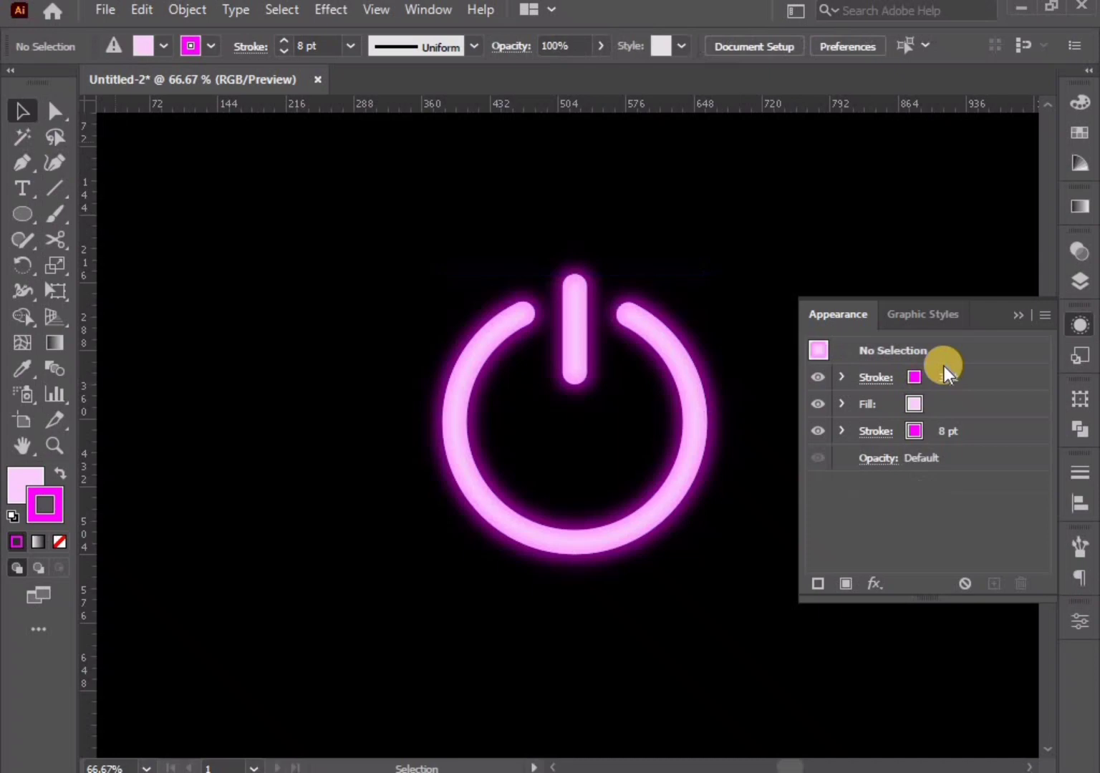
Select the power icon and expand its appearance with Object > Expand Appearance
{"action": "left_click", "coordinate": [1013, 316]}
{"action": "scroll", "coordinate": [781, 428], "scroll_direction": "down", "scroll_amount": 1}
{"action": "left_click_drag", "start_coordinate": [727, 488], "coordinate": [612, 487]}
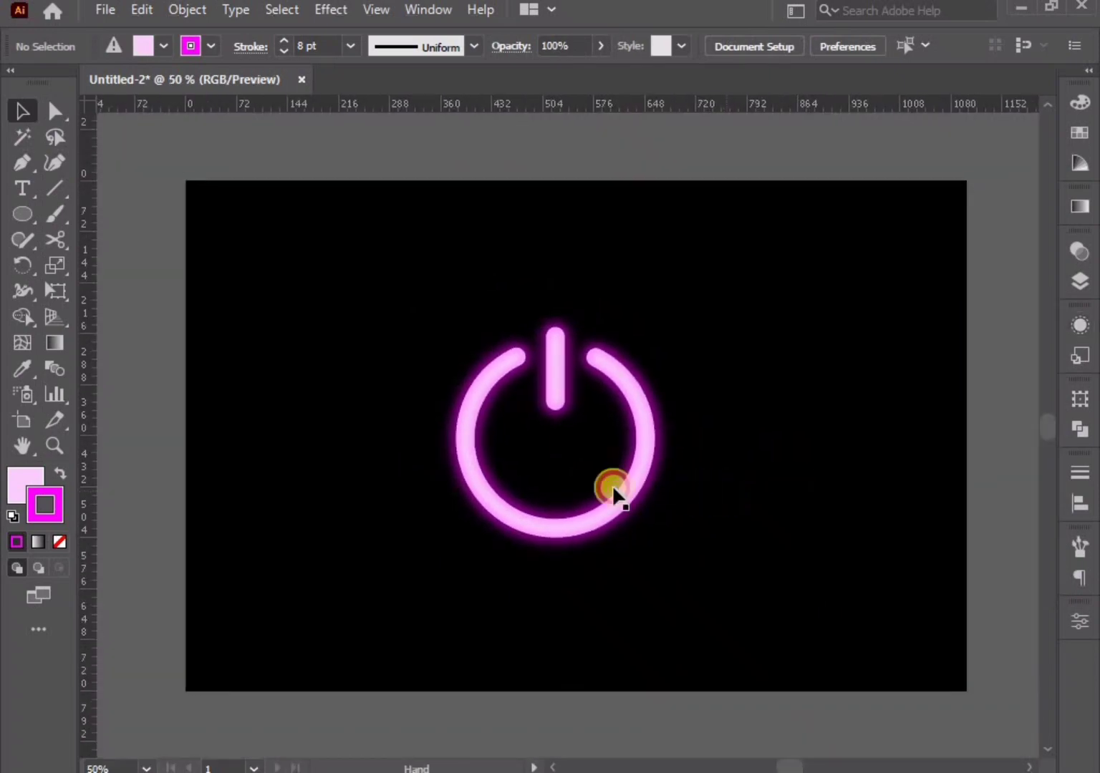
{"action": "key", "text": "ctrl+a"}
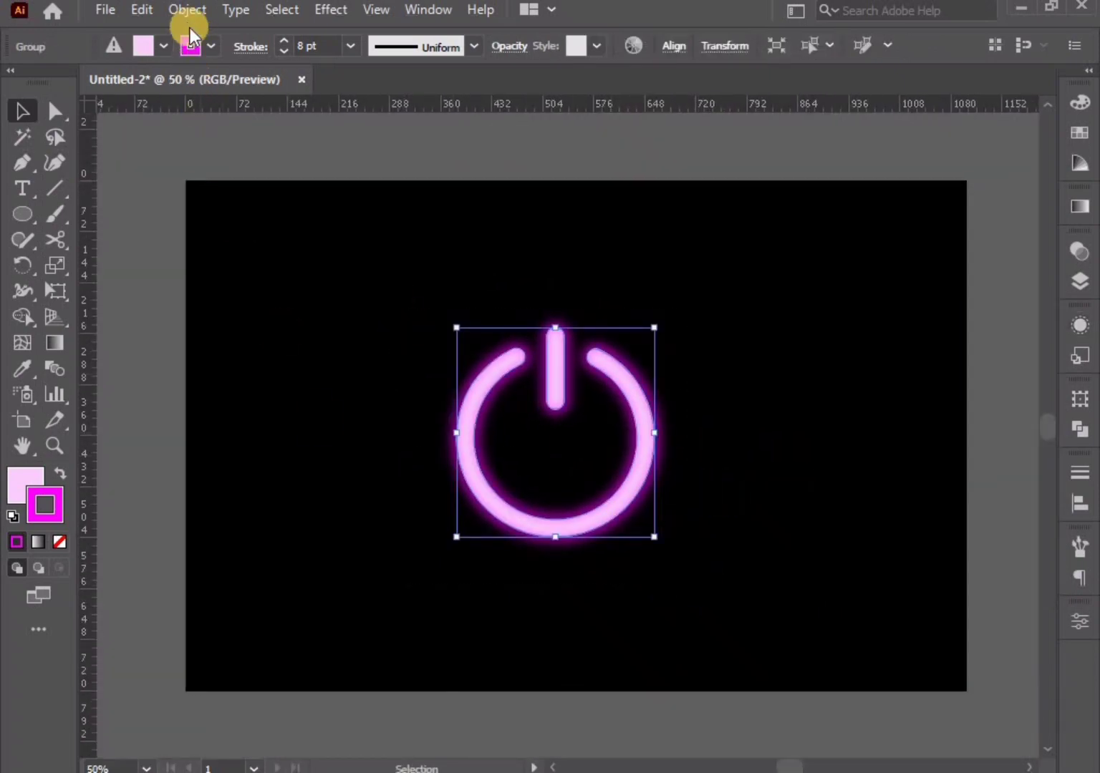
{"action": "left_click", "coordinate": [187, 10]}
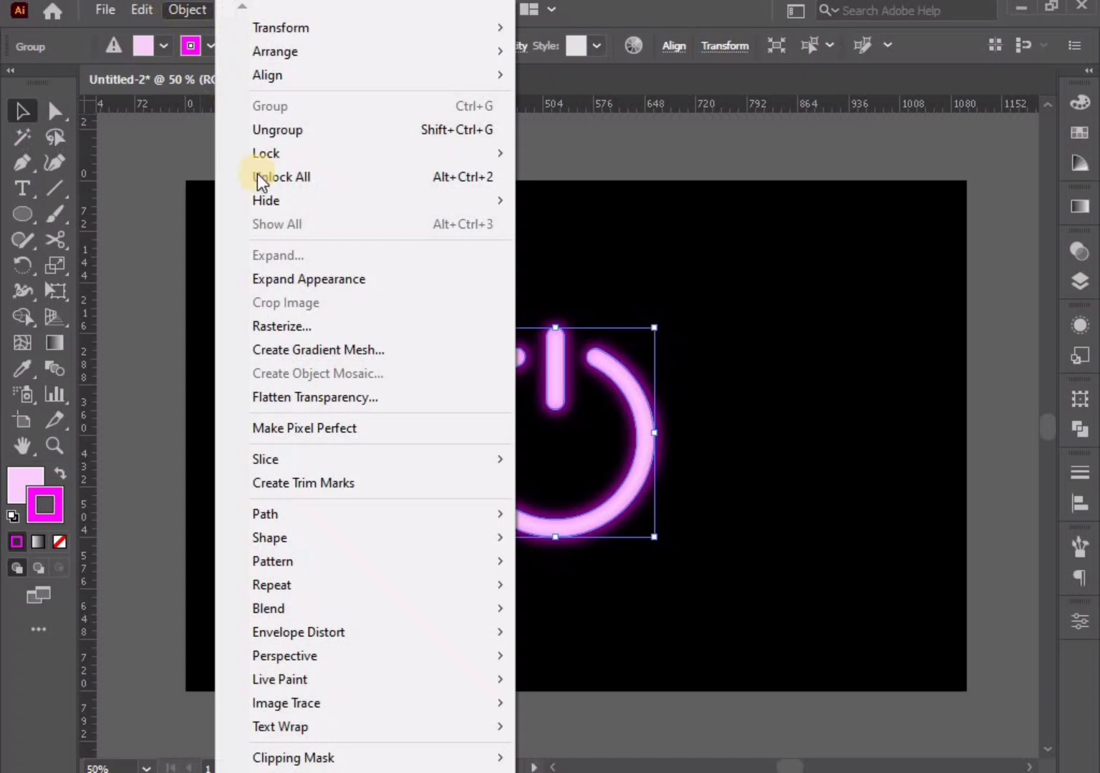
{"action": "left_click", "coordinate": [344, 281]}
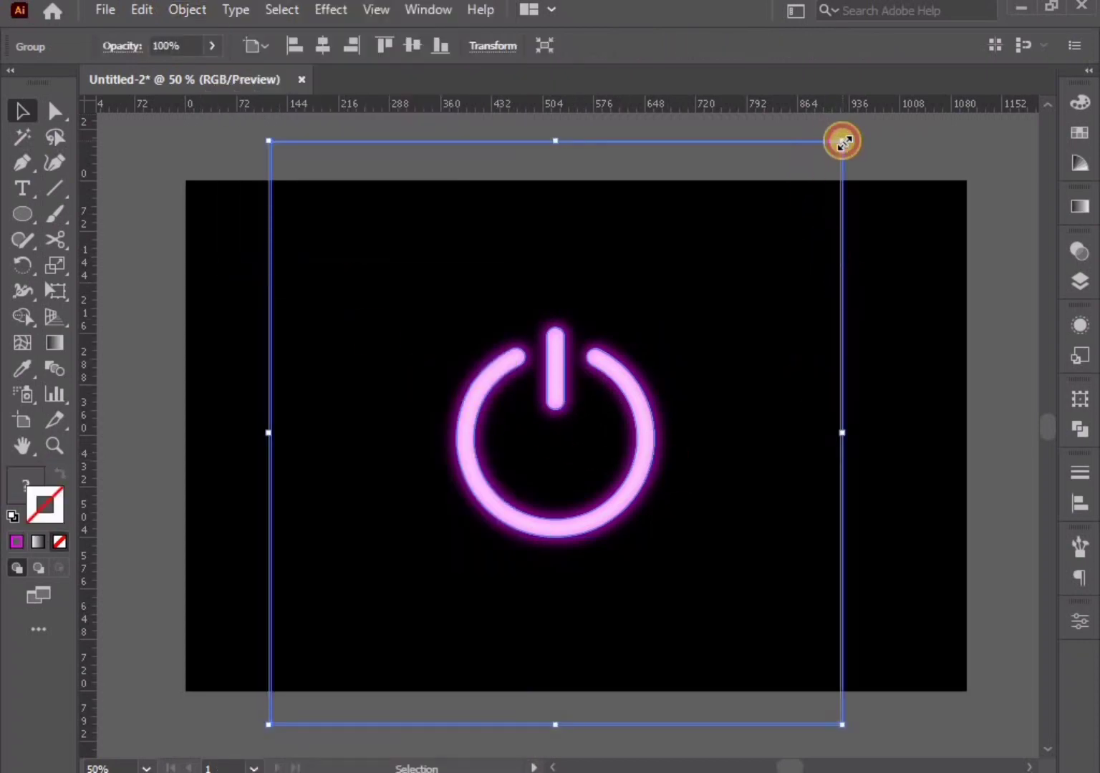
Shrink the power icon and move it to the artboard's top-right corner
{"action": "left_click_drag", "start_coordinate": [843, 142], "coordinate": [752, 372]}
{"action": "left_click", "coordinate": [756, 435]}
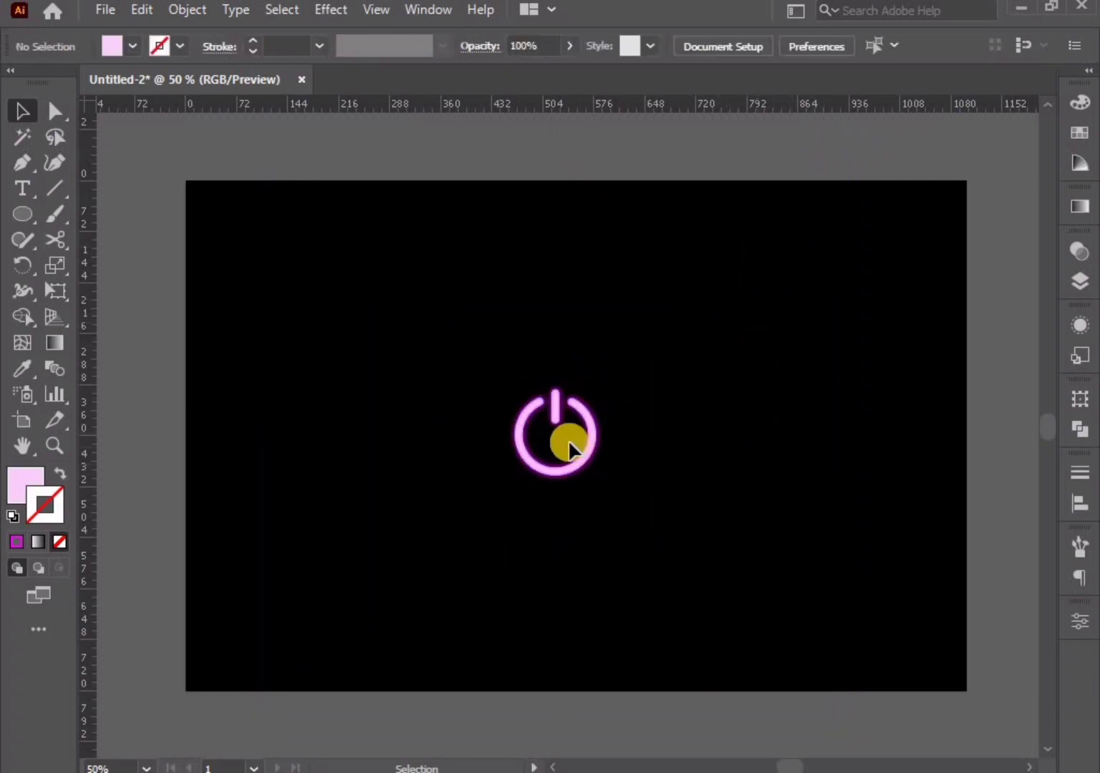
{"action": "scroll", "coordinate": [568, 439], "scroll_direction": "up", "scroll_amount": 3}
{"action": "scroll", "coordinate": [456, 415], "scroll_direction": "down", "scroll_amount": 3}
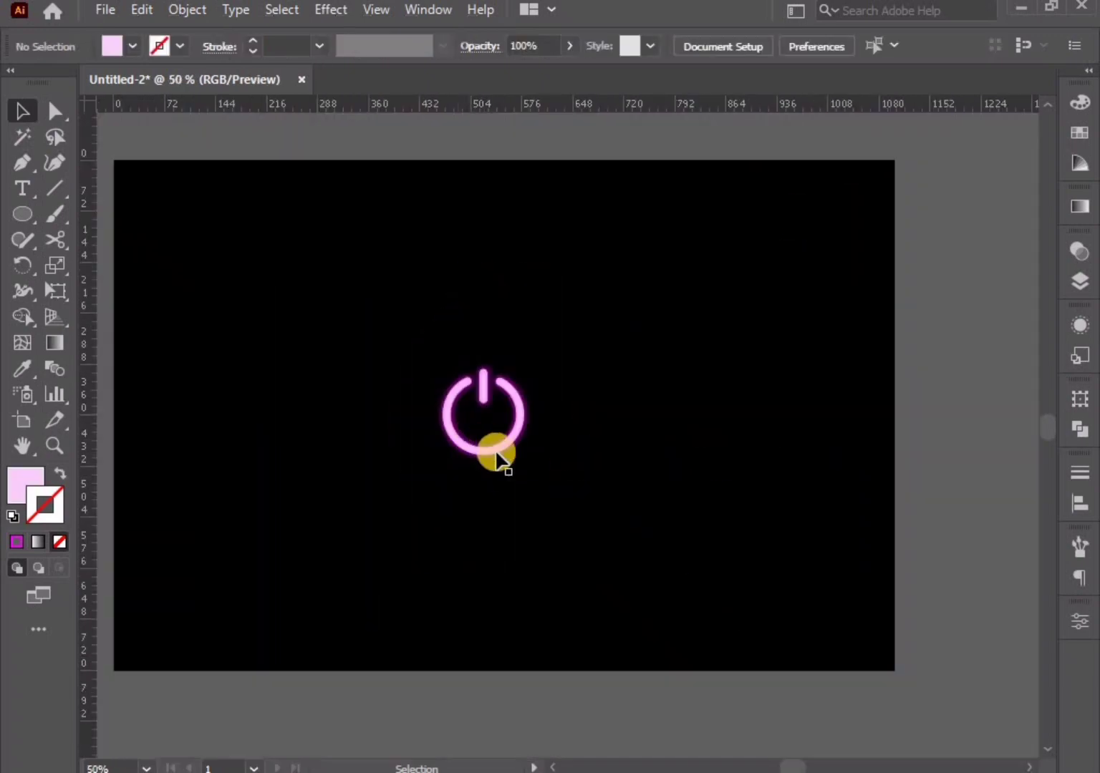
{"action": "left_click_drag", "start_coordinate": [503, 451], "coordinate": [850, 265]}
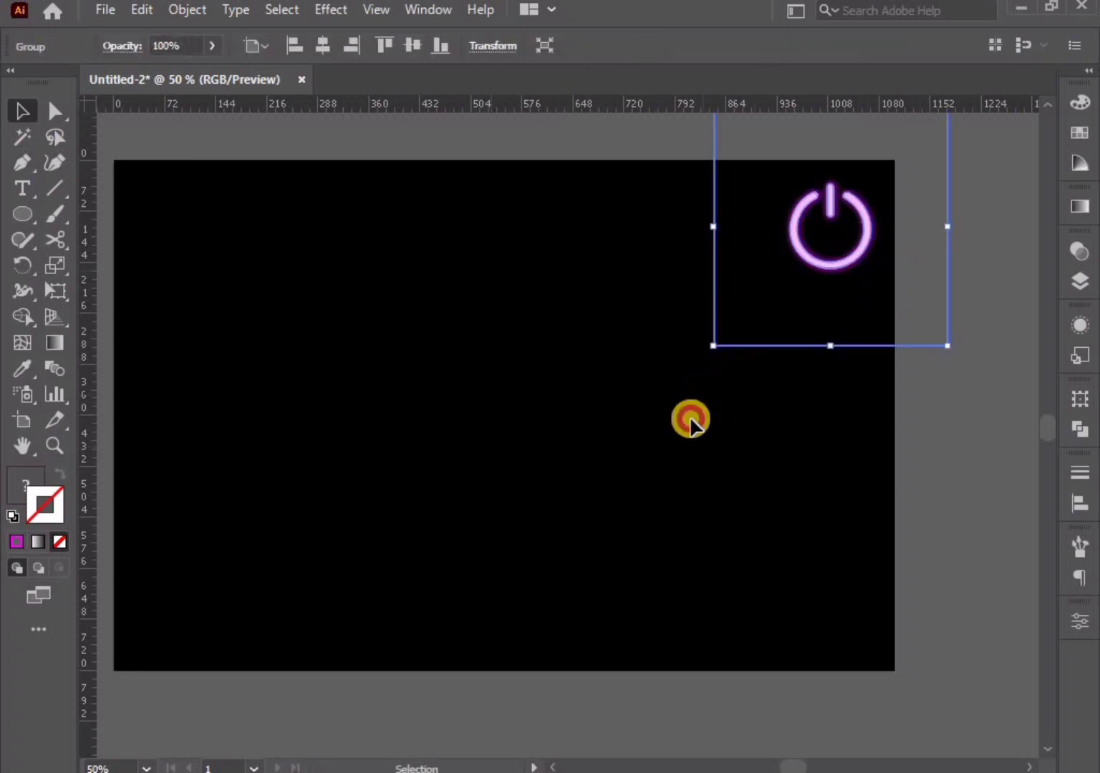
{"action": "left_click", "coordinate": [690, 420]}
{"action": "mouse_move", "coordinate": [612, 476]}
{"action": "left_mouse_down"}
{"action": "mouse_move", "coordinate": [673, 484]}
{"action": "mouse_move", "coordinate": [681, 504]}
{"action": "left_mouse_up"}
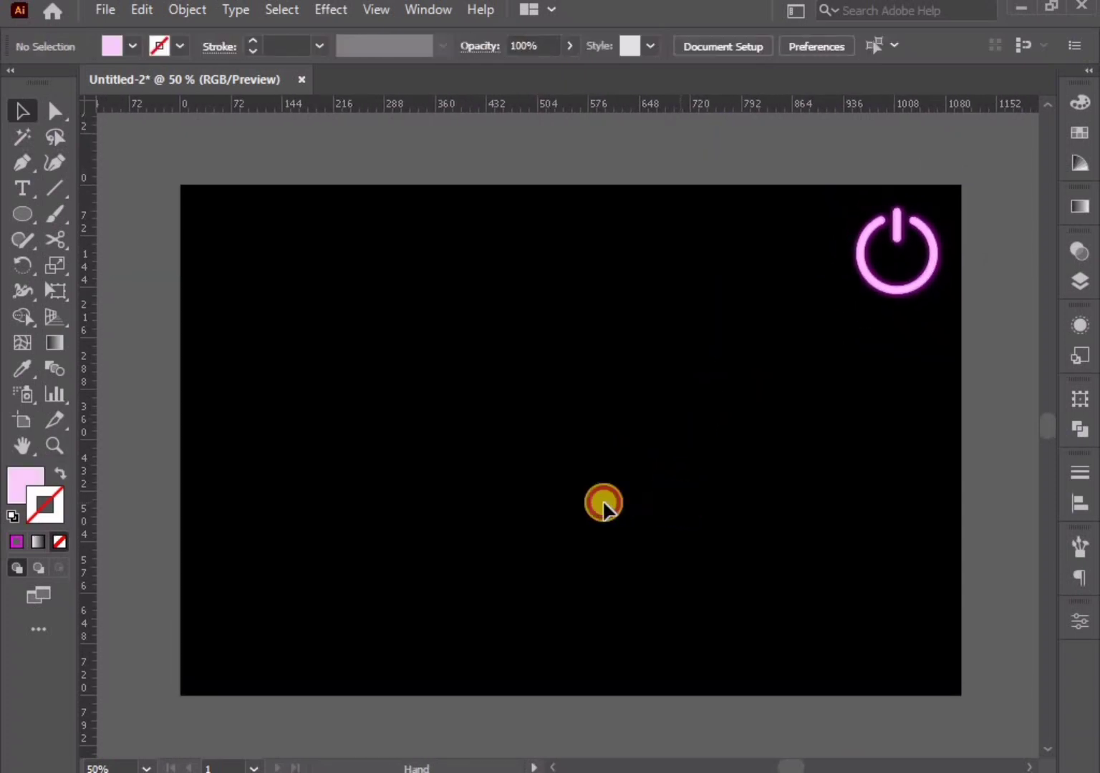
{"action": "mouse_move", "coordinate": [602, 504]}
{"action": "left_mouse_down"}
{"action": "mouse_move", "coordinate": [589, 560]}
{"action": "mouse_move", "coordinate": [604, 560]}
{"action": "mouse_move", "coordinate": [576, 557]}
{"action": "left_mouse_up"}
Draw a circle with the Ellipse tool near the artboard centre
{"action": "scroll", "coordinate": [526, 519], "scroll_direction": "up", "scroll_amount": 1}
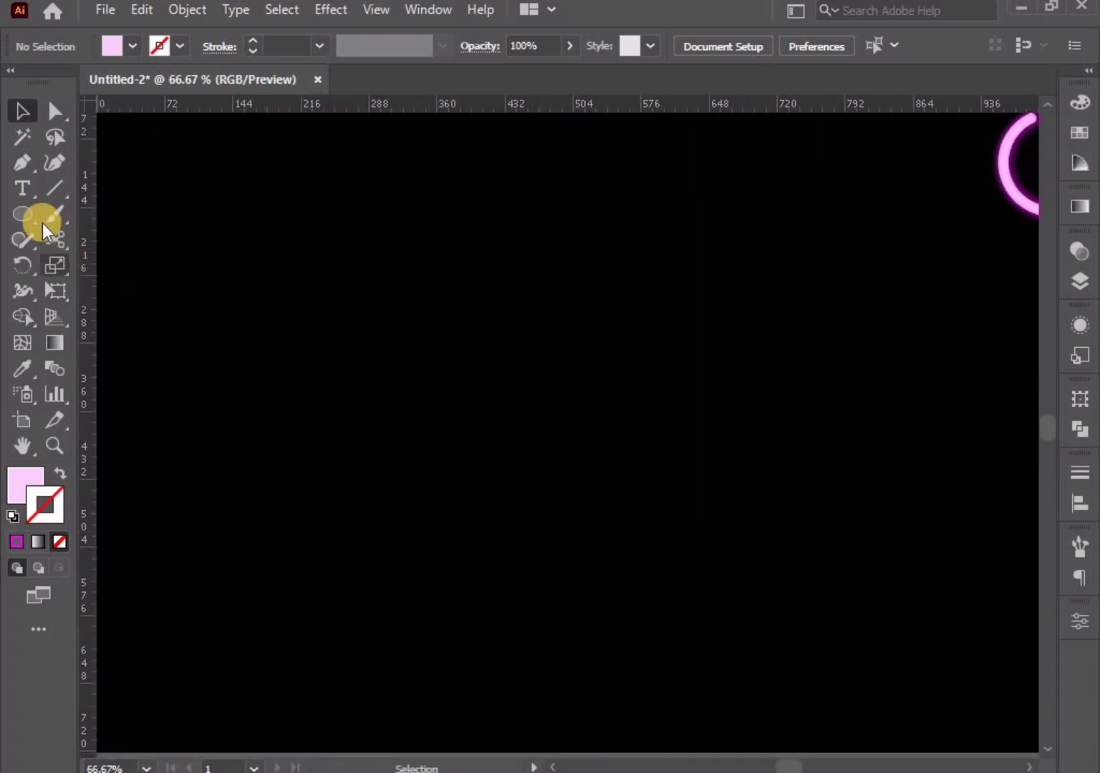
{"action": "left_click", "coordinate": [23, 212]}
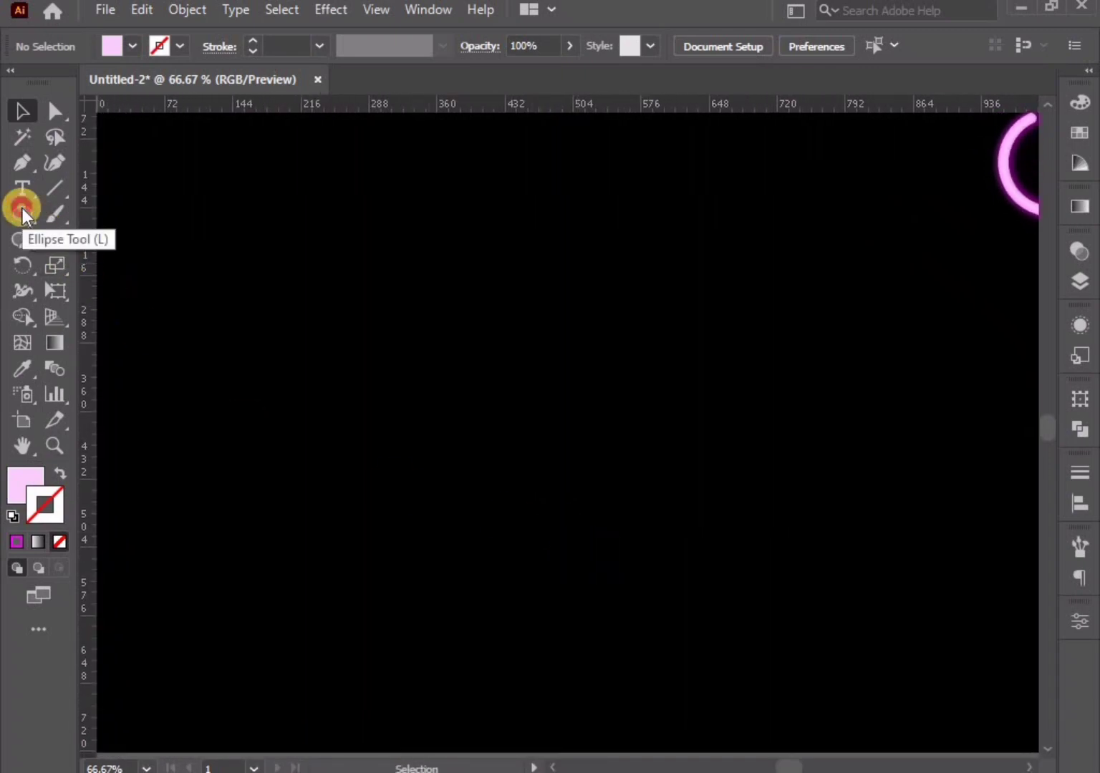
{"action": "left_click_drag", "start_coordinate": [584, 424], "coordinate": [750, 499]}
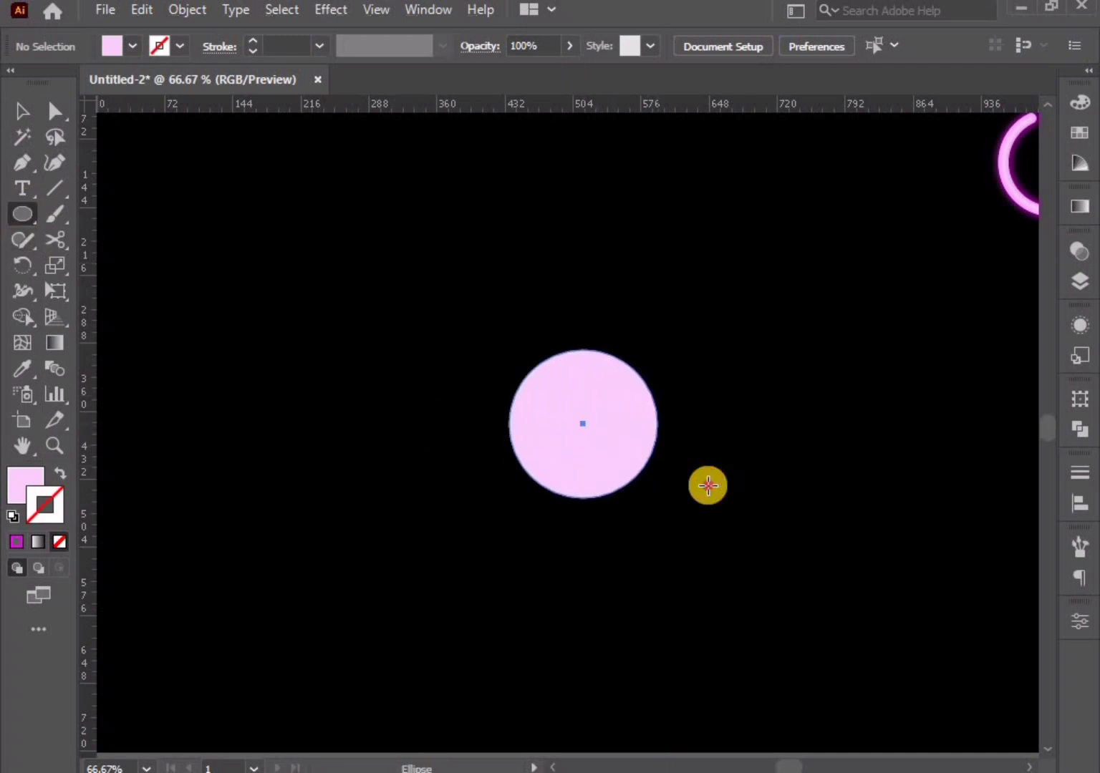
{"action": "left_click", "coordinate": [21, 109]}
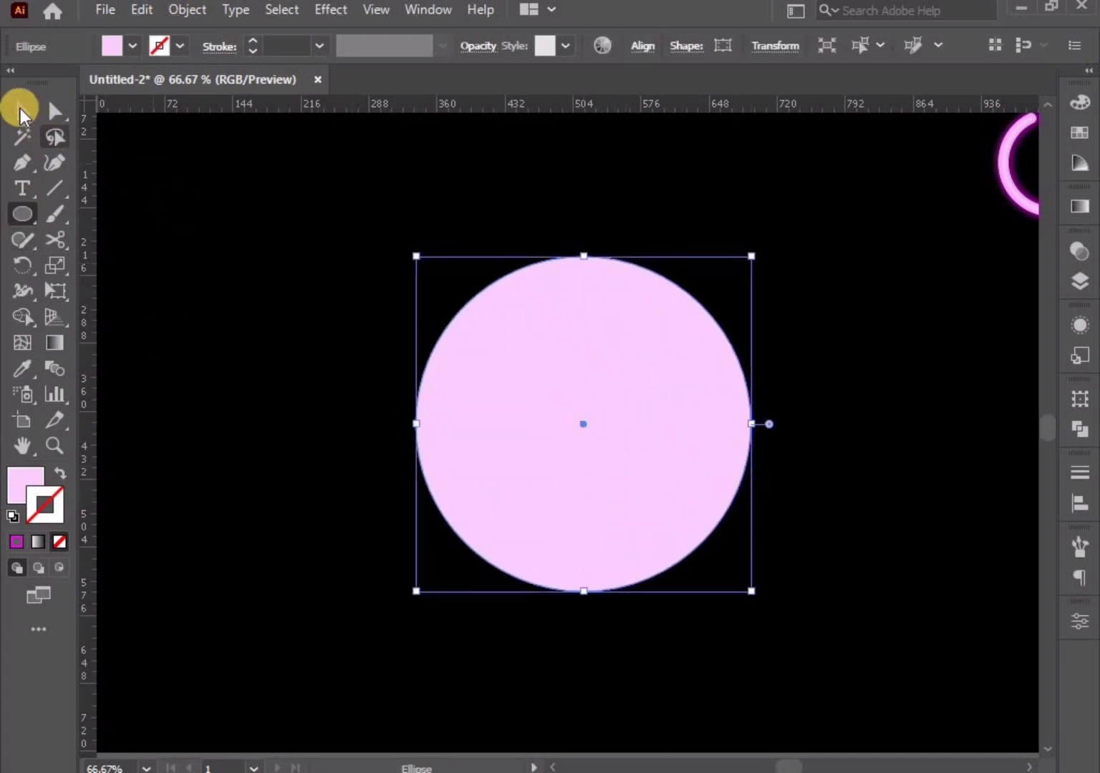
Fill the circle with the White-Black gradient, changing both stops to dark greys
{"action": "left_click", "coordinate": [1079, 209]}
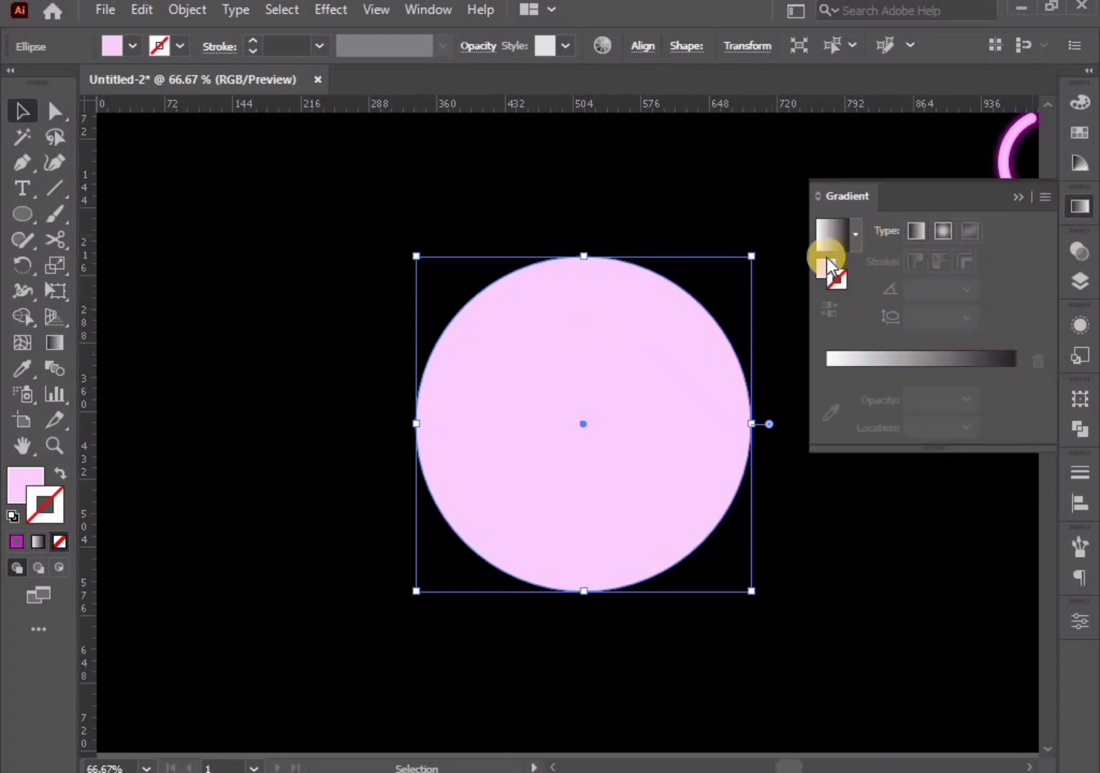
{"action": "left_click", "coordinate": [855, 235]}
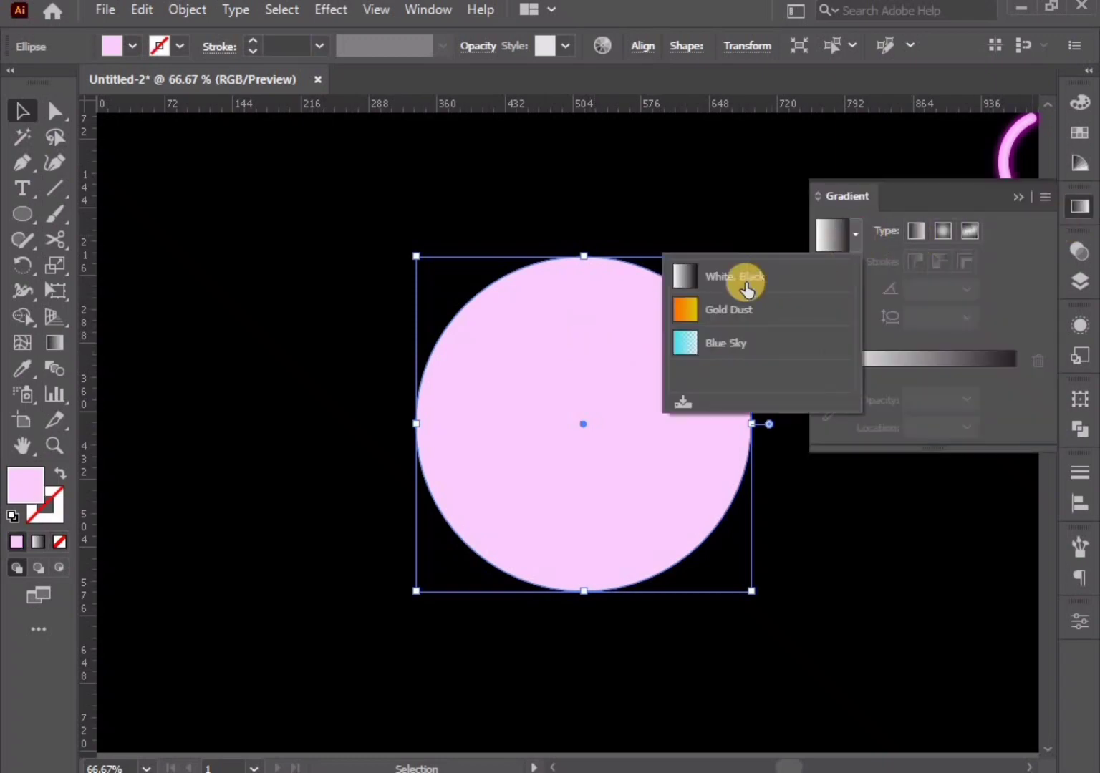
{"action": "left_click", "coordinate": [743, 279]}
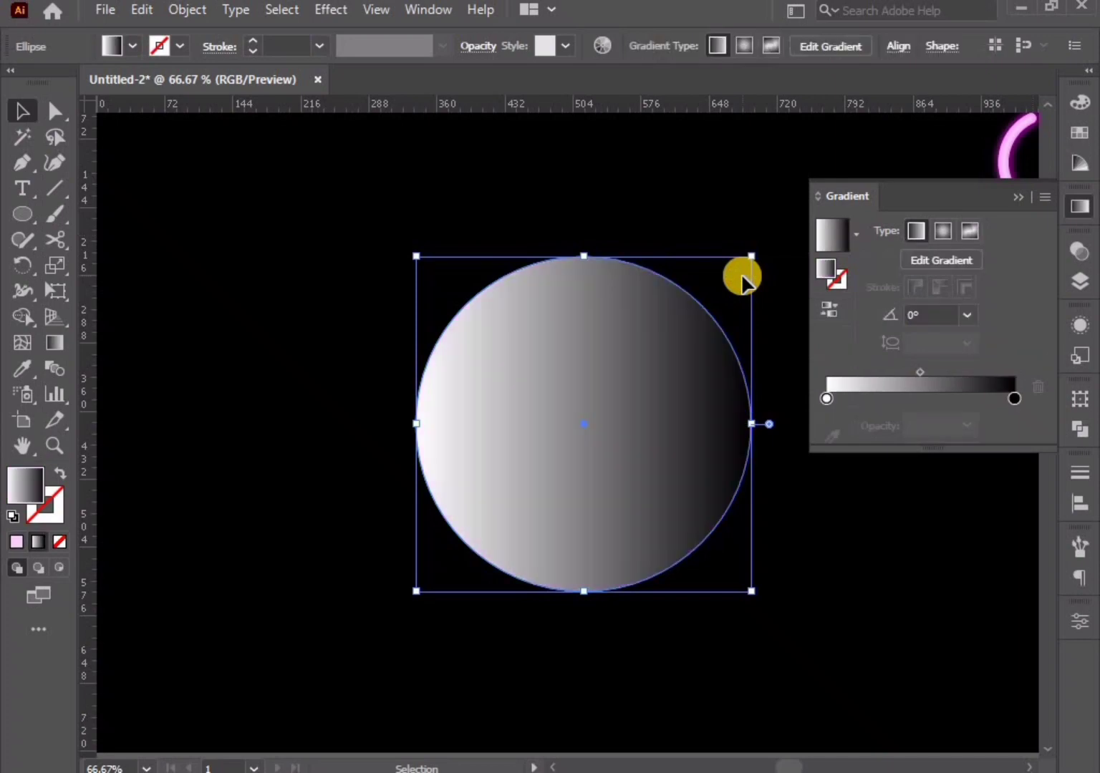
{"action": "left_click", "coordinate": [826, 399]}
{"action": "double_click", "coordinate": [826, 399]}
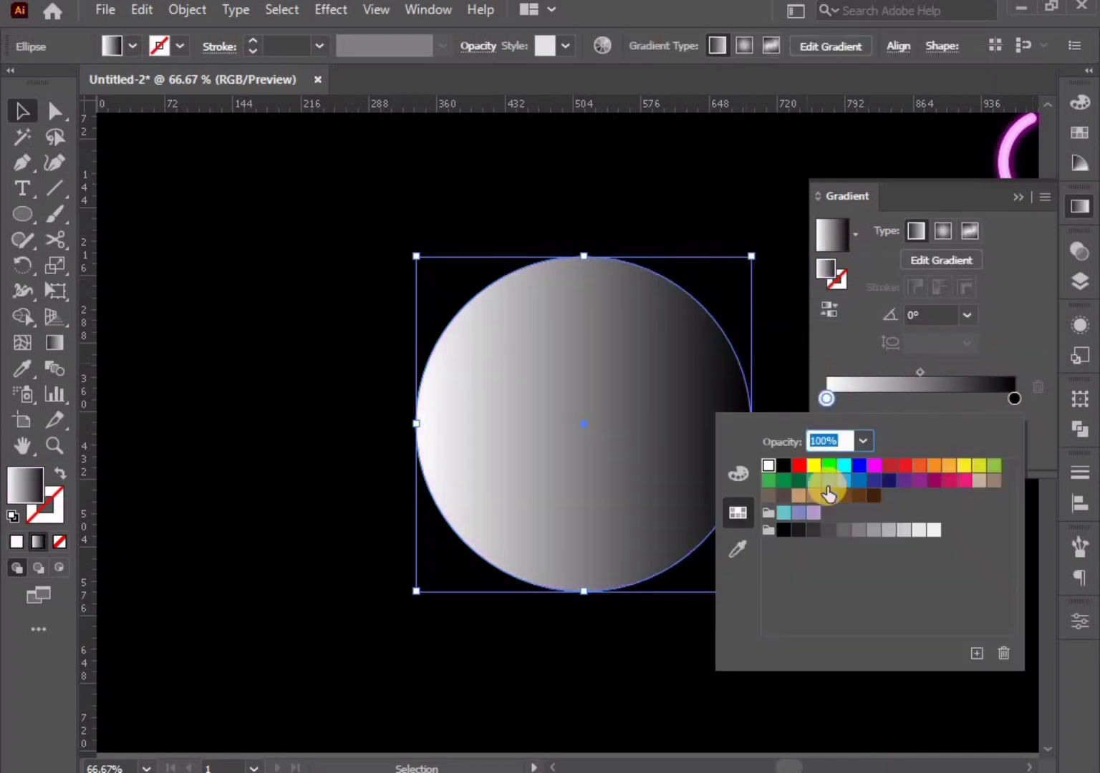
{"action": "left_click", "coordinate": [826, 529]}
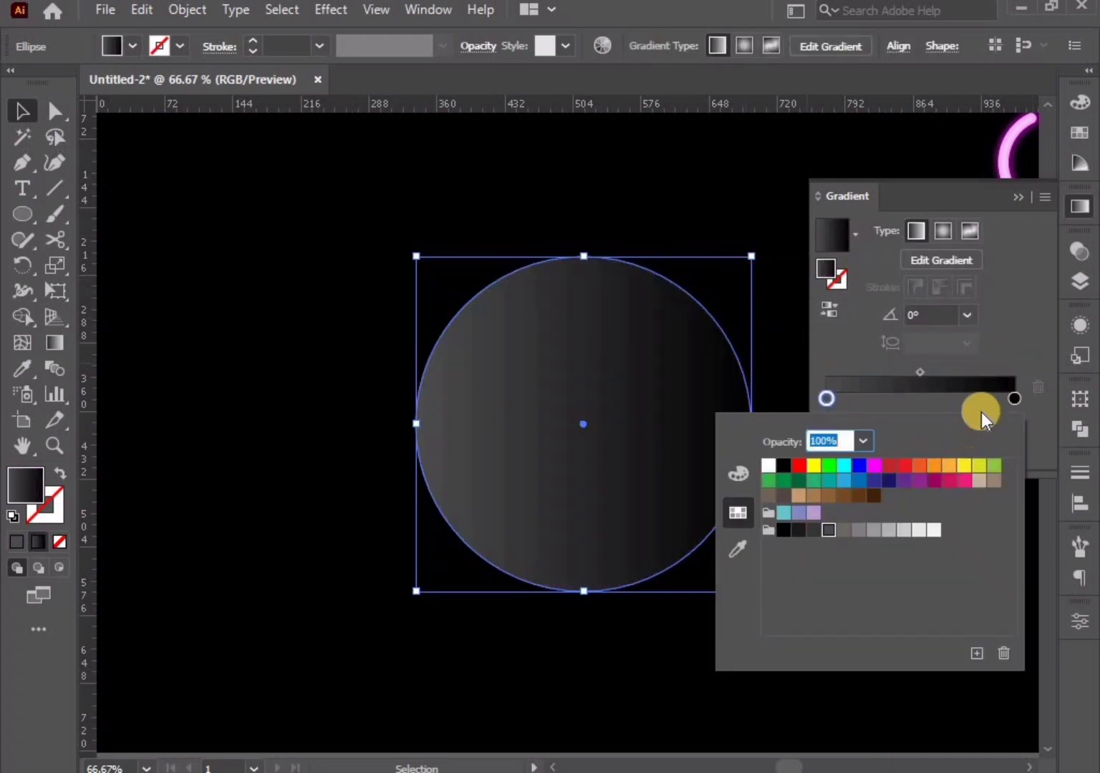
{"action": "left_click", "coordinate": [1012, 398]}
{"action": "double_click", "coordinate": [1013, 398]}
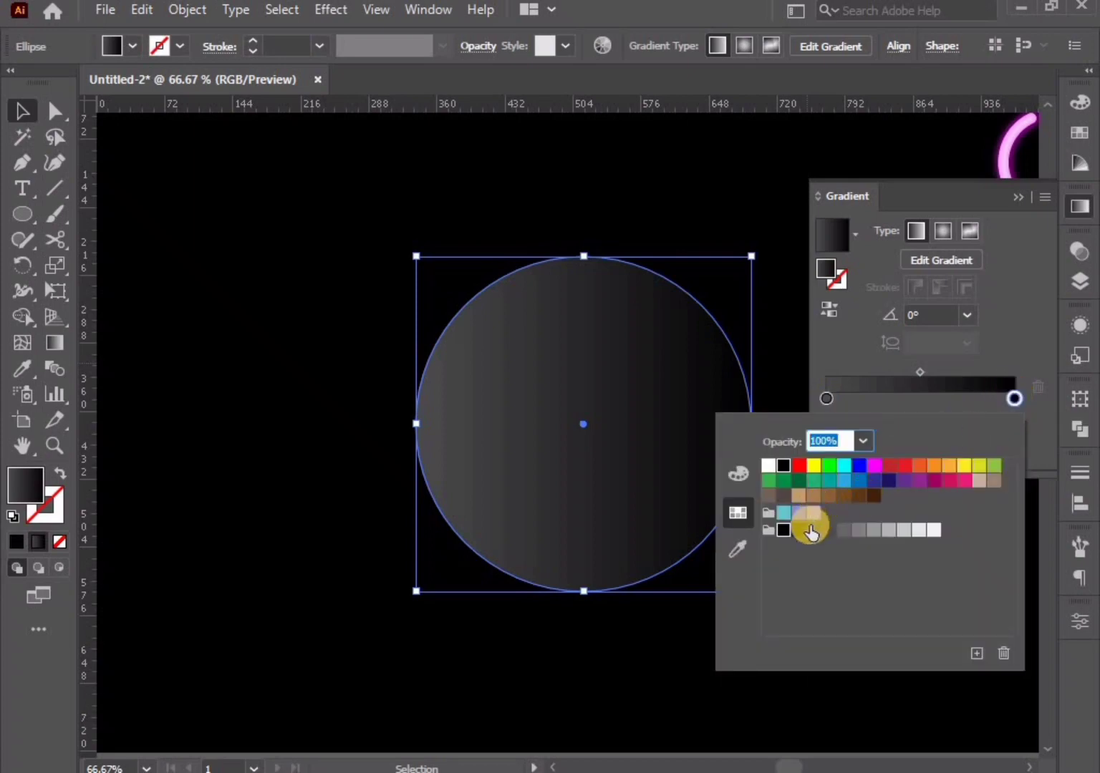
{"action": "left_click", "coordinate": [794, 531]}
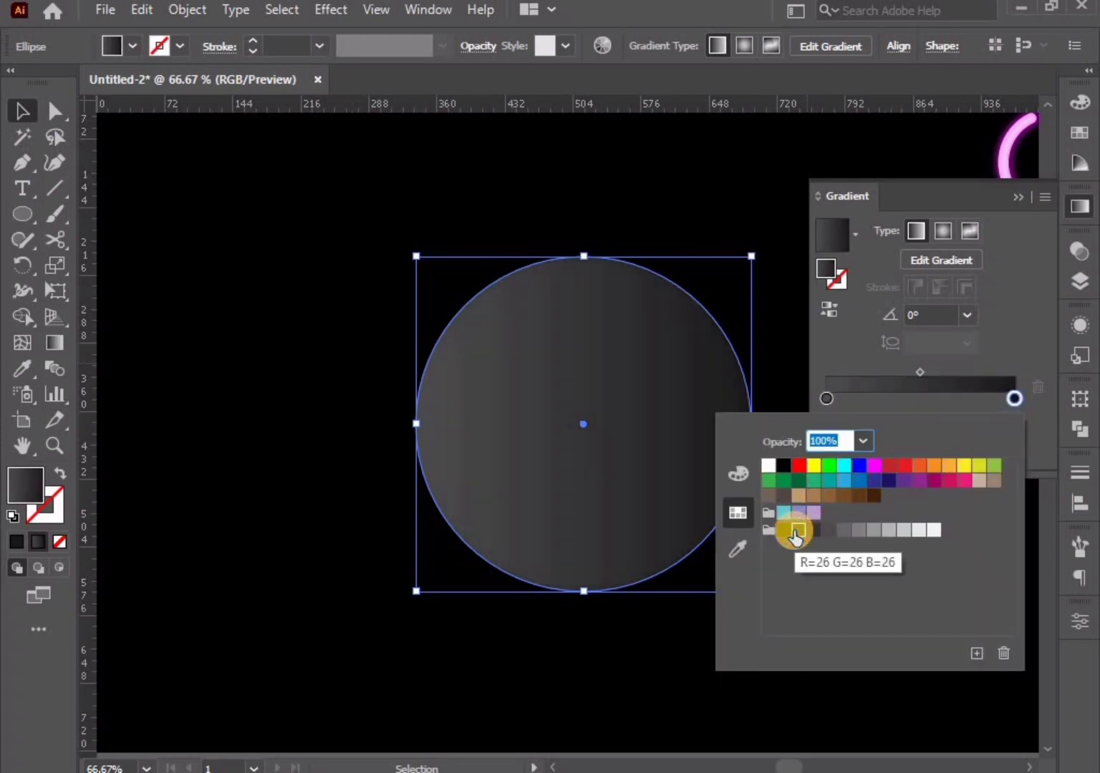
{"action": "left_click", "coordinate": [601, 663]}
Set the gradient angle to -90° so it runs vertically
{"action": "left_click", "coordinate": [966, 314]}
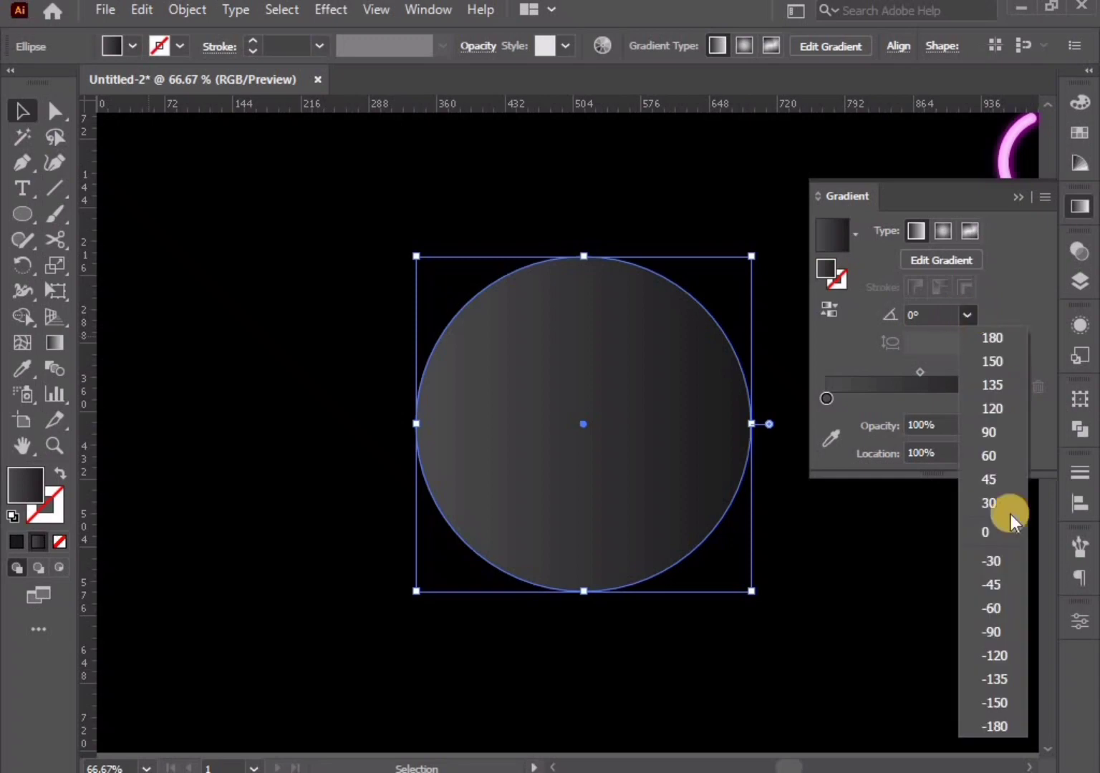
{"action": "left_click", "coordinate": [995, 629]}
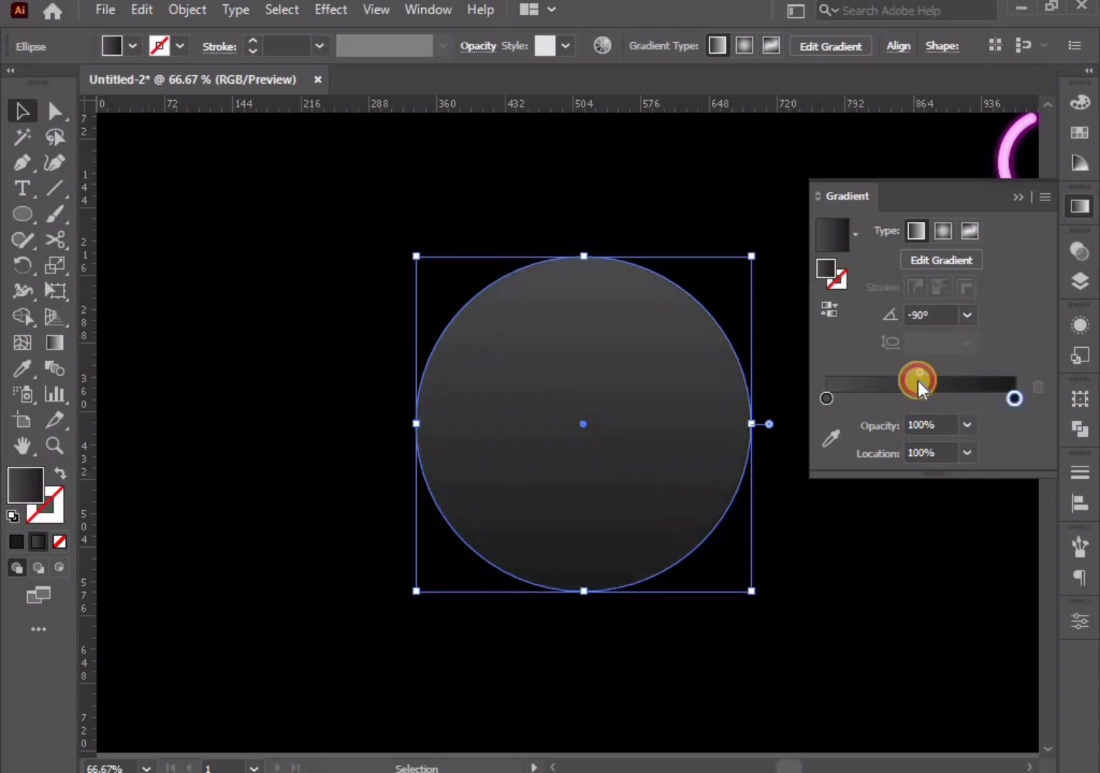
{"action": "left_click", "coordinate": [968, 315]}
{"action": "left_click", "coordinate": [916, 634]}
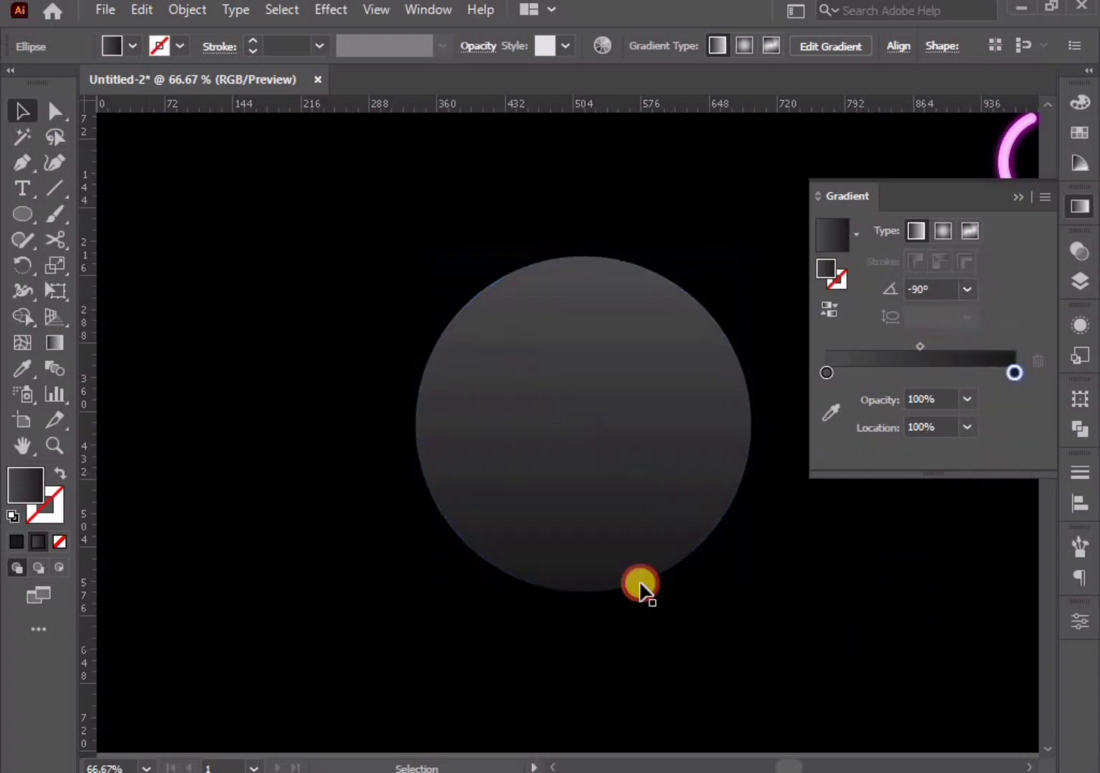
{"action": "scroll", "coordinate": [511, 521], "scroll_direction": "down", "scroll_amount": 1}
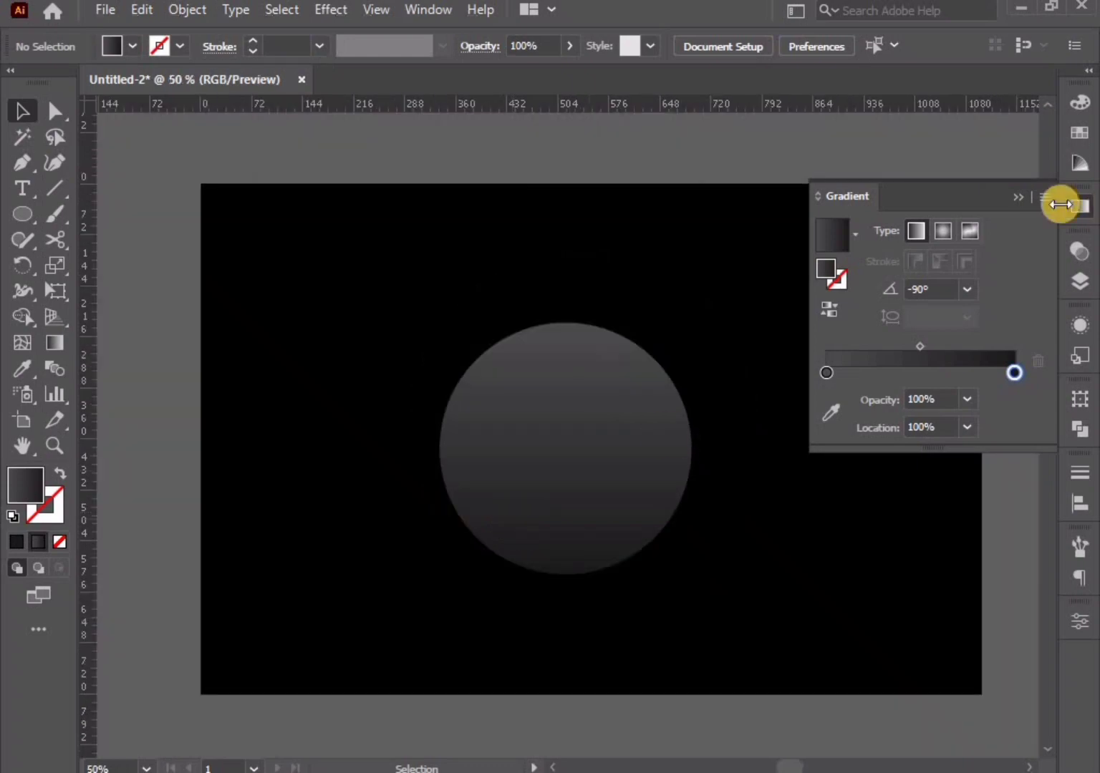
{"action": "left_click", "coordinate": [1018, 199]}
Resize the gradient circle to a smaller size
{"action": "left_click", "coordinate": [604, 470]}
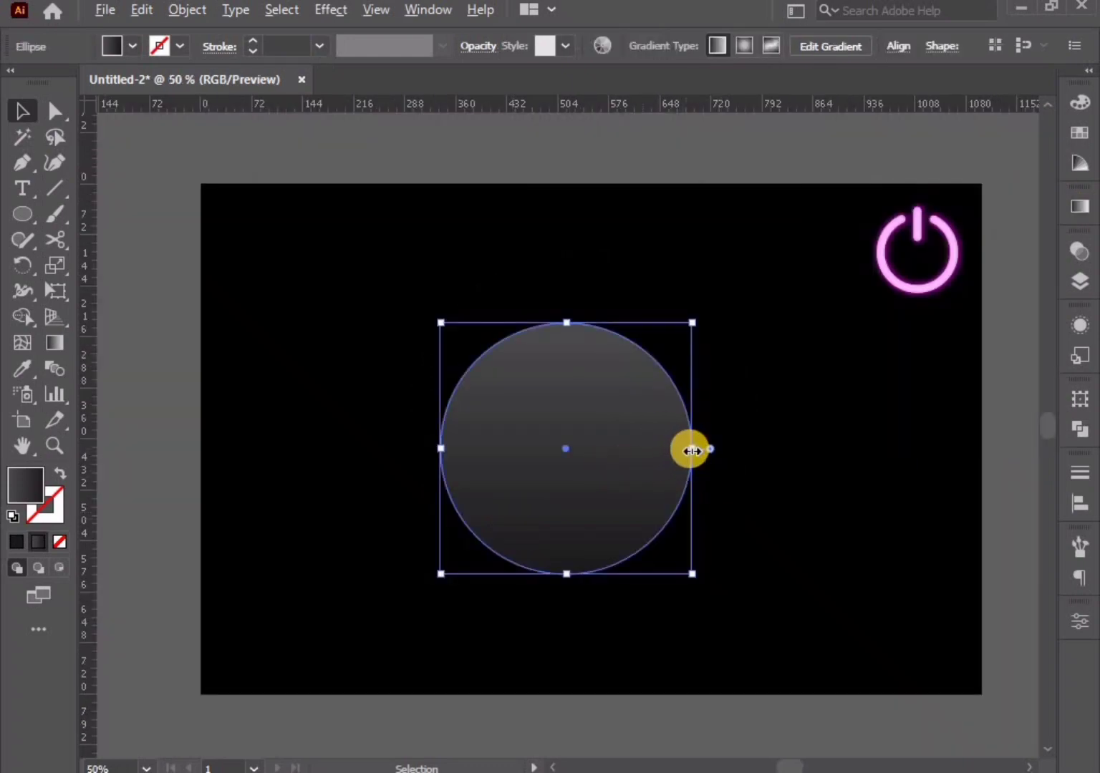
{"action": "left_click_drag", "start_coordinate": [691, 450], "coordinate": [672, 449]}
{"action": "left_click", "coordinate": [747, 513]}
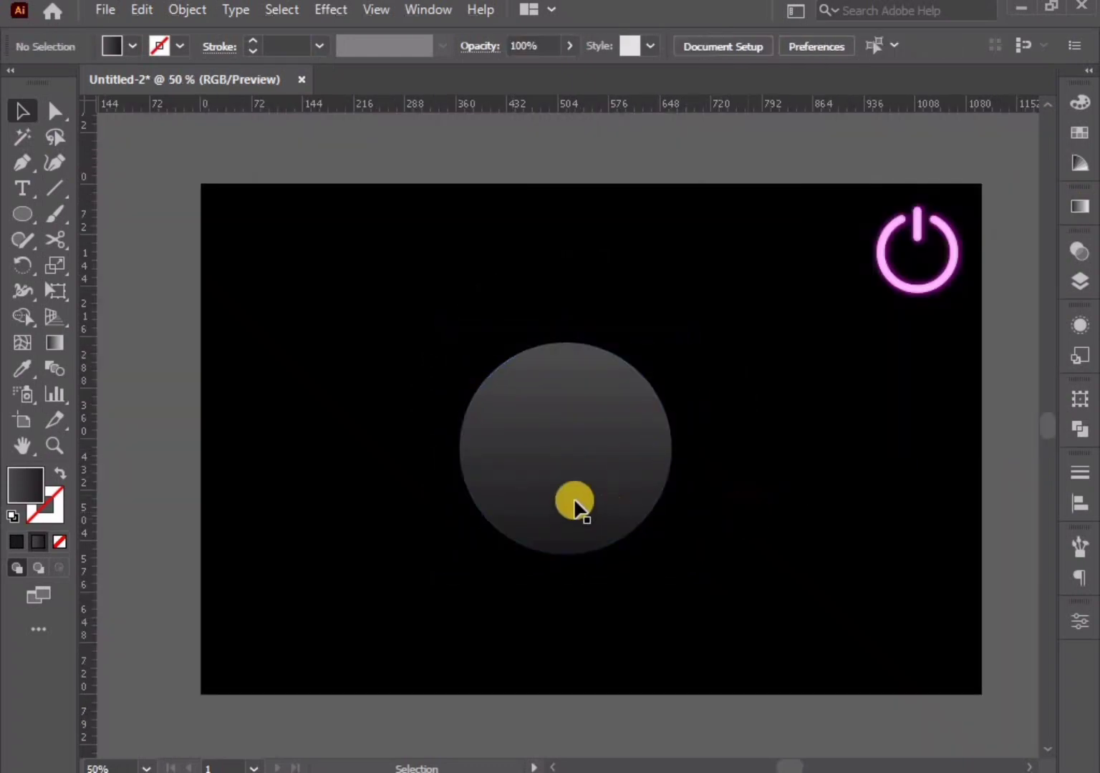
{"action": "left_click", "coordinate": [575, 504]}
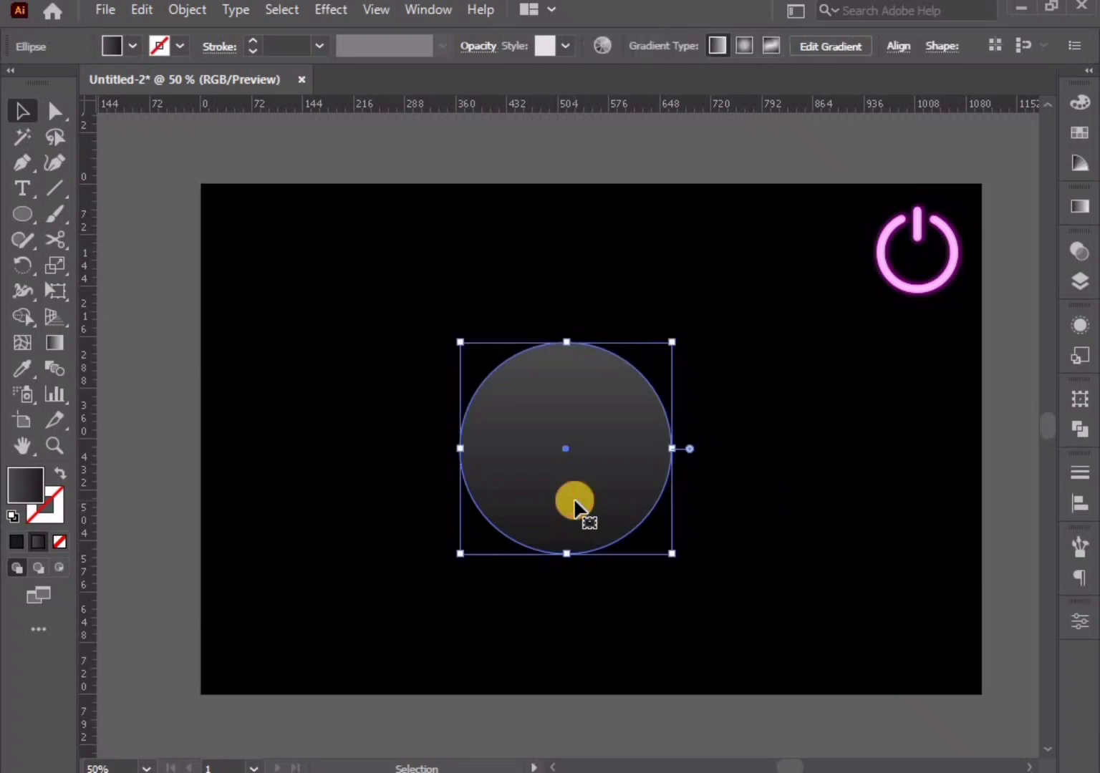
Copy the circle, Paste in Front, and shrink the copy around its centre
{"action": "left_click", "coordinate": [176, 11]}
{"action": "mouse_move", "coordinate": [141, 10]}
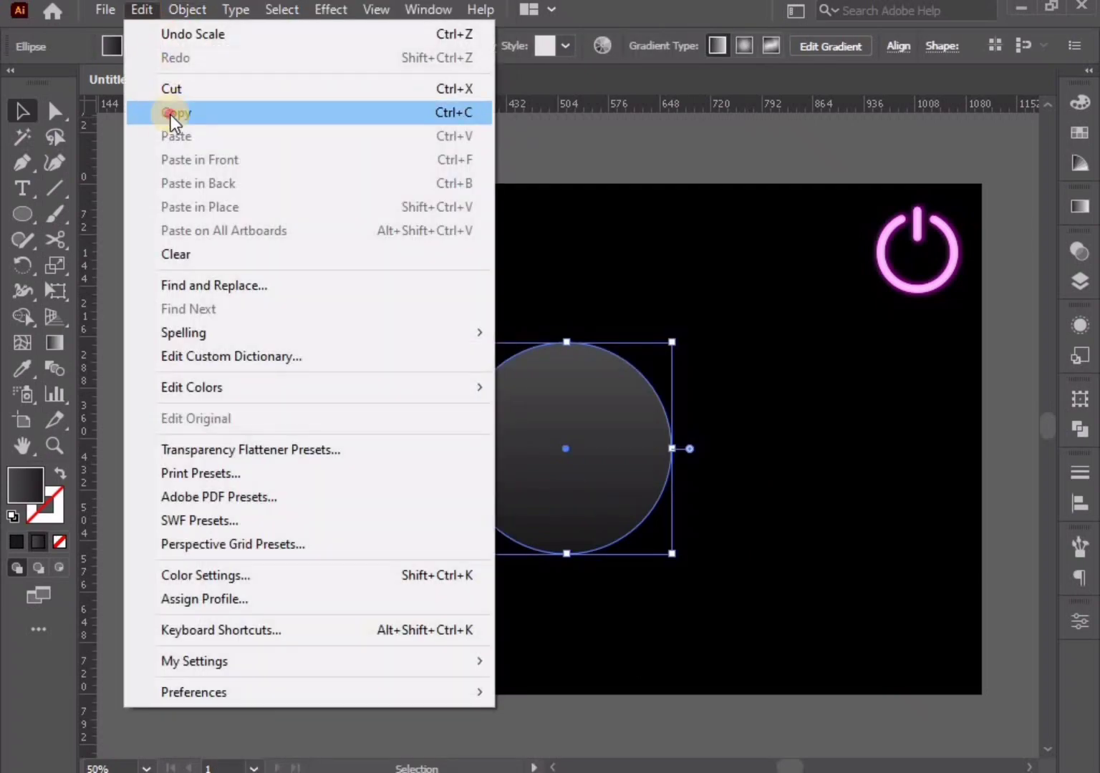
{"action": "left_click", "coordinate": [170, 115]}
{"action": "left_click", "coordinate": [141, 11]}
{"action": "left_click", "coordinate": [197, 164]}
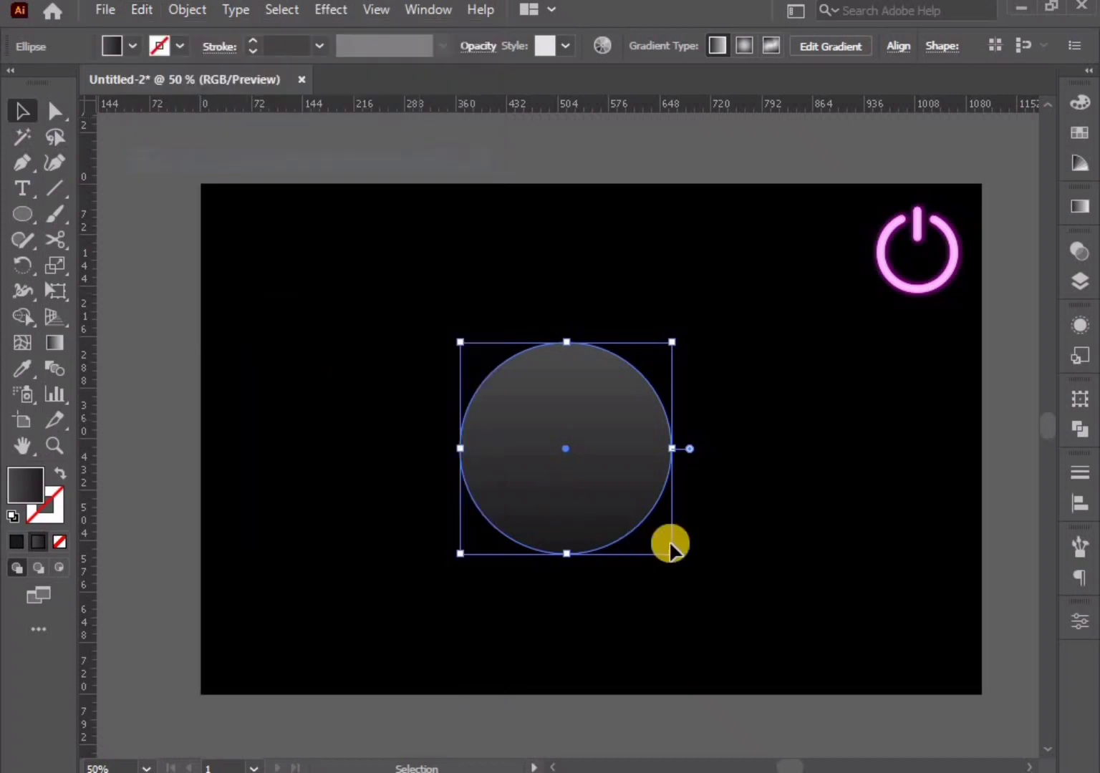
{"action": "left_click_drag", "start_coordinate": [675, 449], "coordinate": [657, 449]}
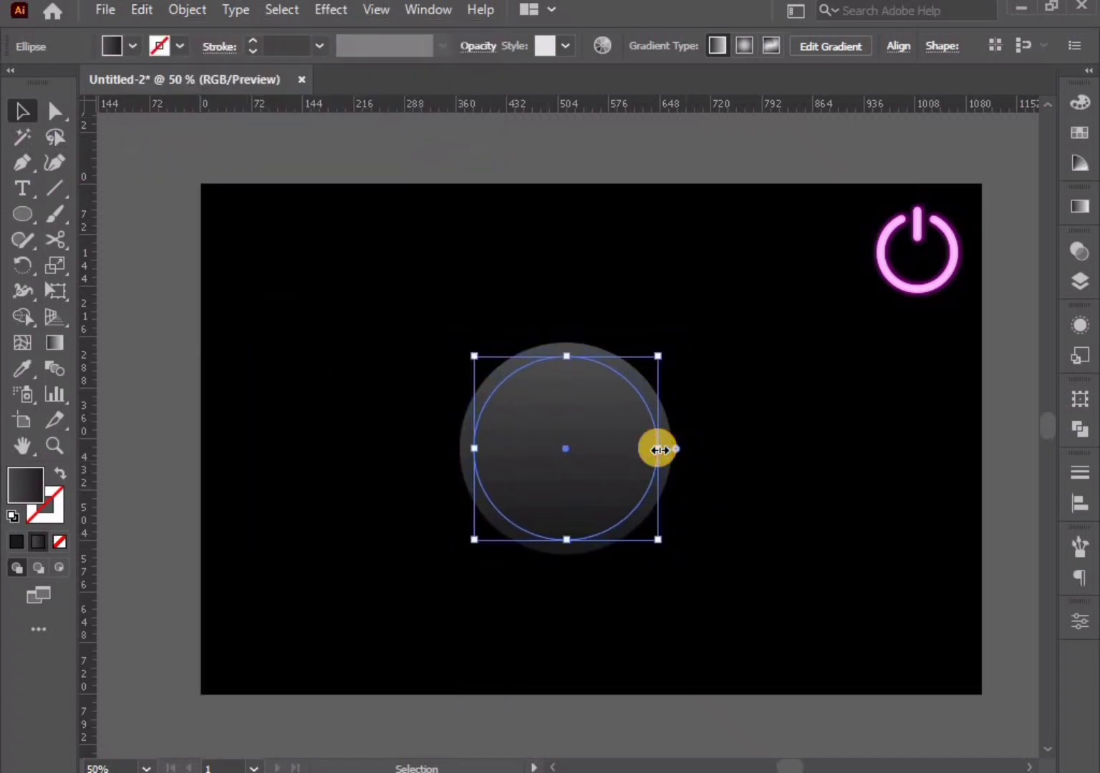
Reverse the gradient on the inner circle
{"action": "left_click", "coordinate": [1090, 207]}
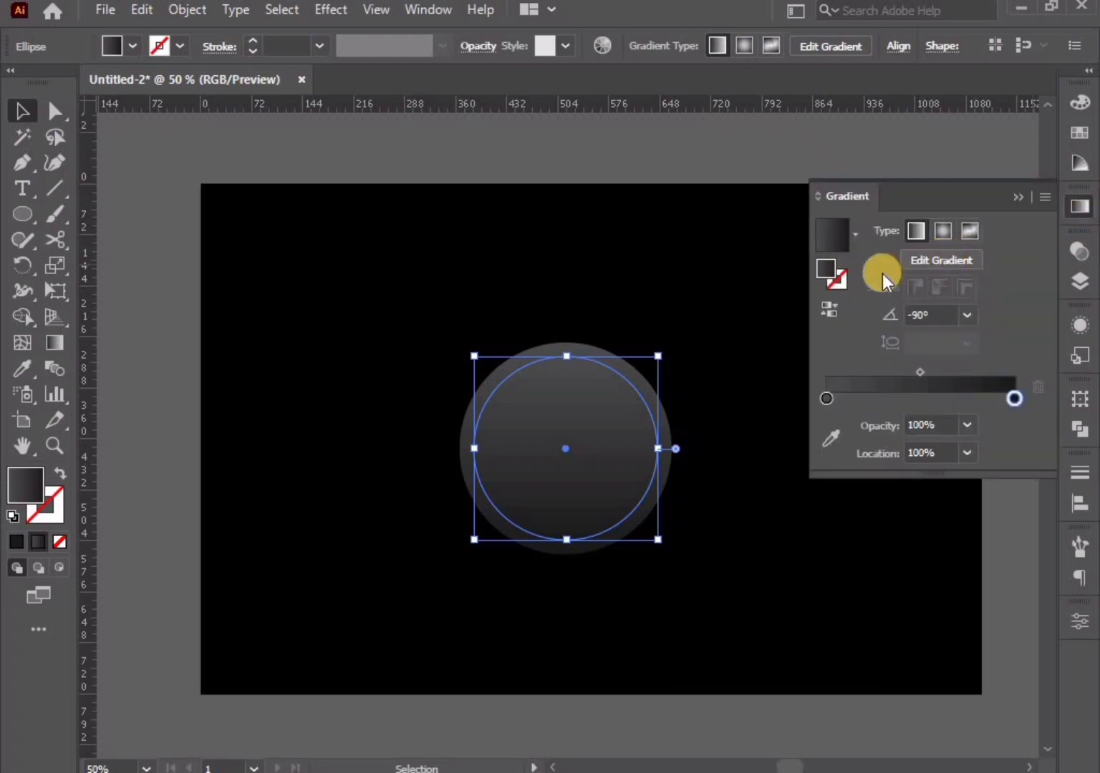
{"action": "left_click", "coordinate": [830, 313]}
{"action": "left_click", "coordinate": [727, 596]}
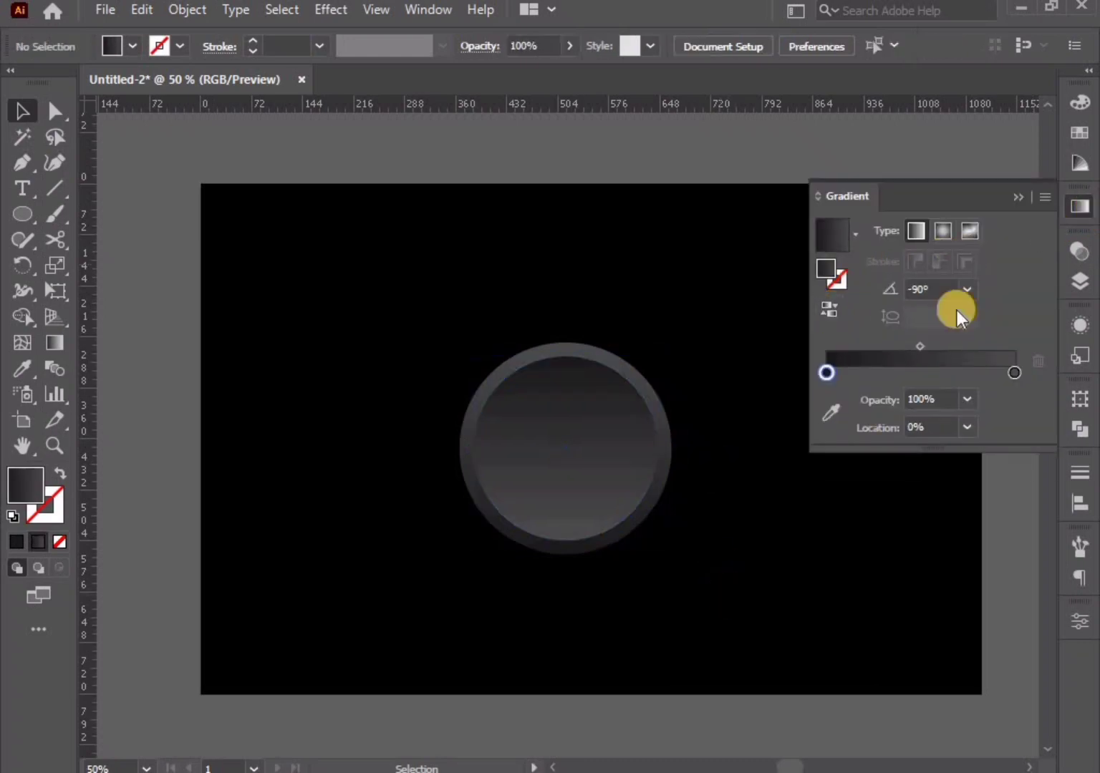
{"action": "left_click", "coordinate": [1011, 201]}
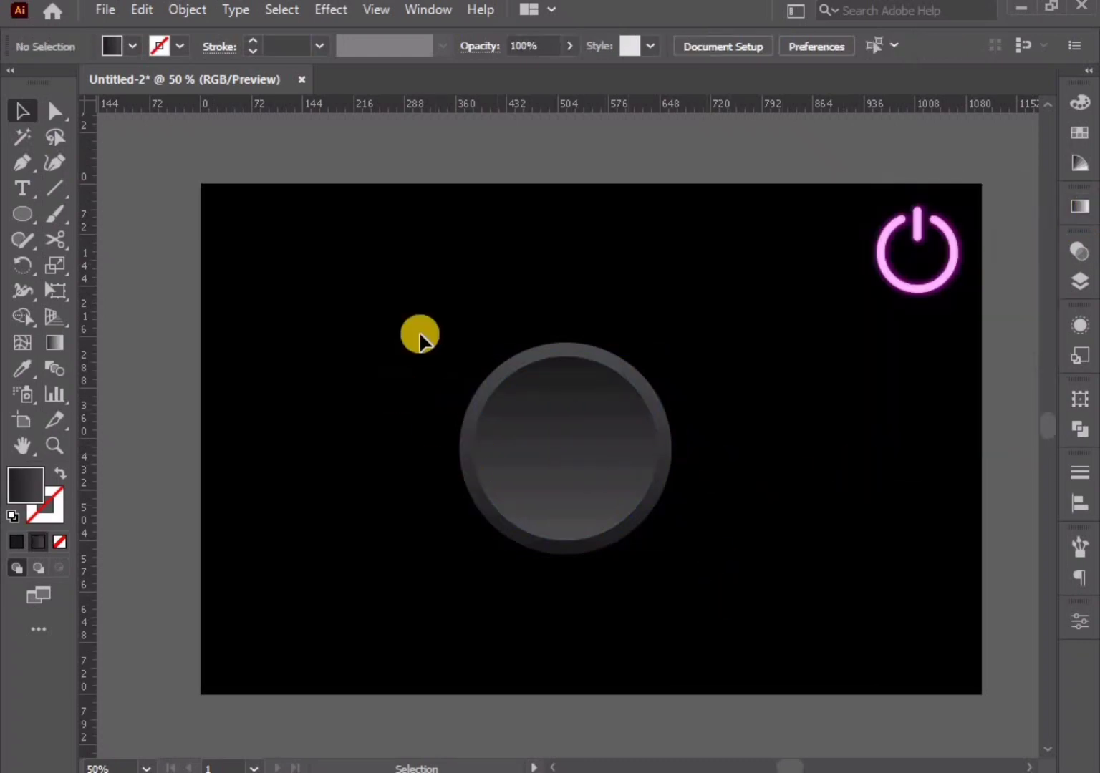
Shrink the inner circle slightly, then select both circles of the button
{"action": "left_click", "coordinate": [559, 437]}
{"action": "scroll", "coordinate": [594, 457], "scroll_direction": "up", "scroll_amount": 1}
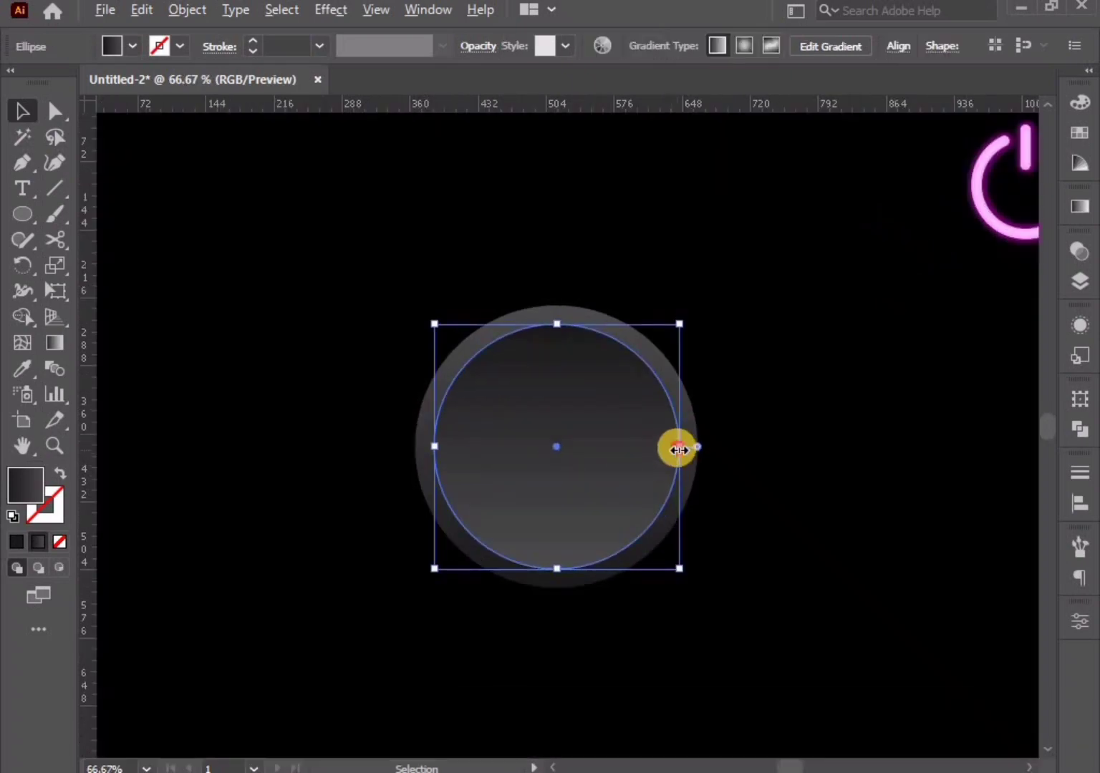
{"action": "left_click_drag", "start_coordinate": [677, 449], "coordinate": [676, 447]}
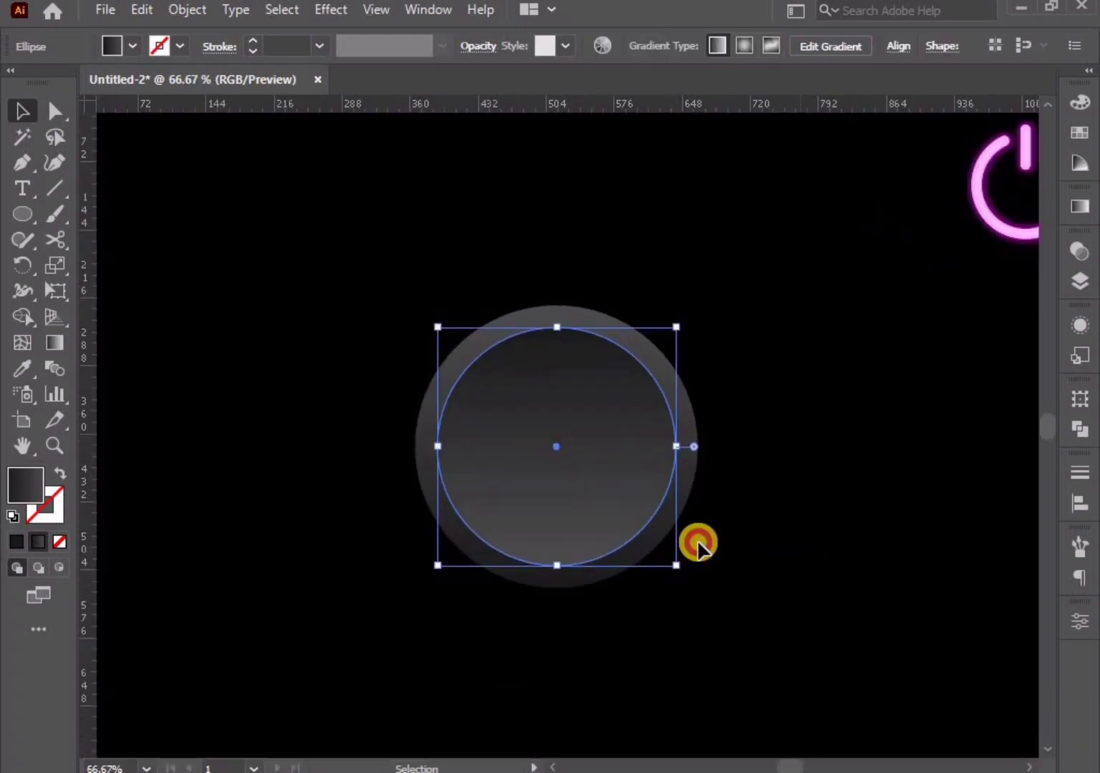
{"action": "left_click", "coordinate": [698, 544]}
{"action": "scroll", "coordinate": [698, 544], "scroll_direction": "down", "scroll_amount": 1}
{"action": "left_click_drag", "start_coordinate": [536, 502], "coordinate": [503, 484]}
{"action": "left_click_drag", "start_coordinate": [693, 670], "coordinate": [639, 598]}
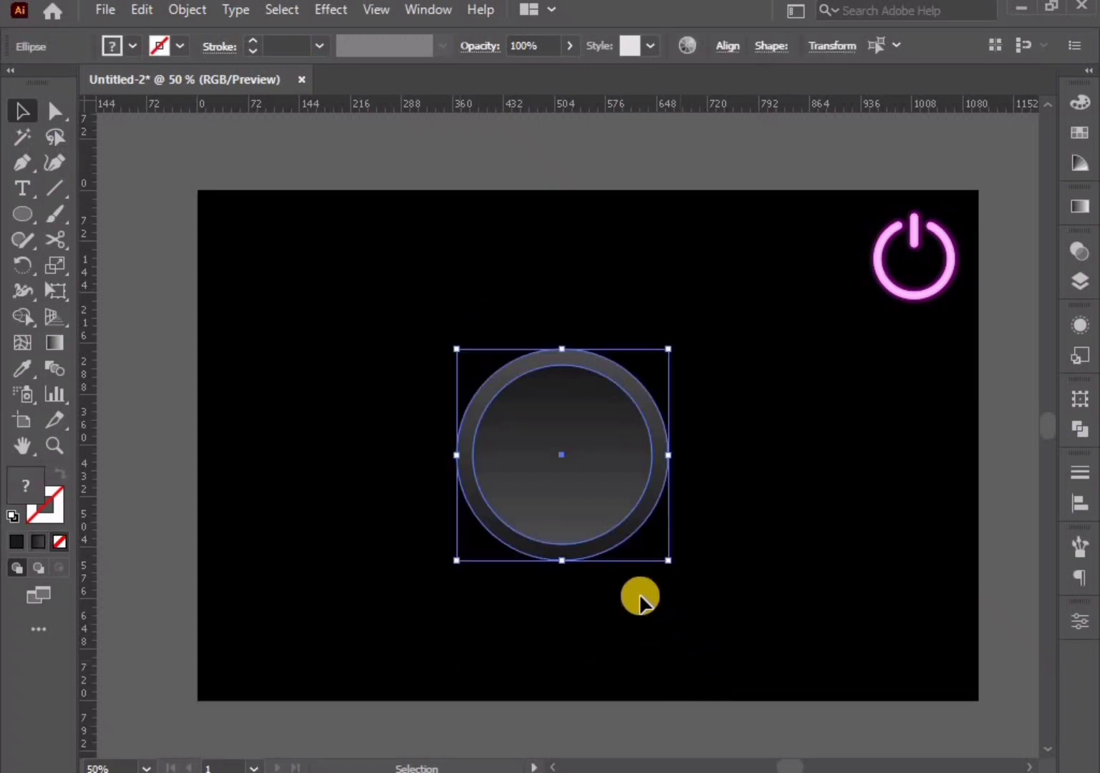
Group the two circles and centre the power icon on the button horizontally and vertically
{"action": "right_click", "coordinate": [588, 536]}
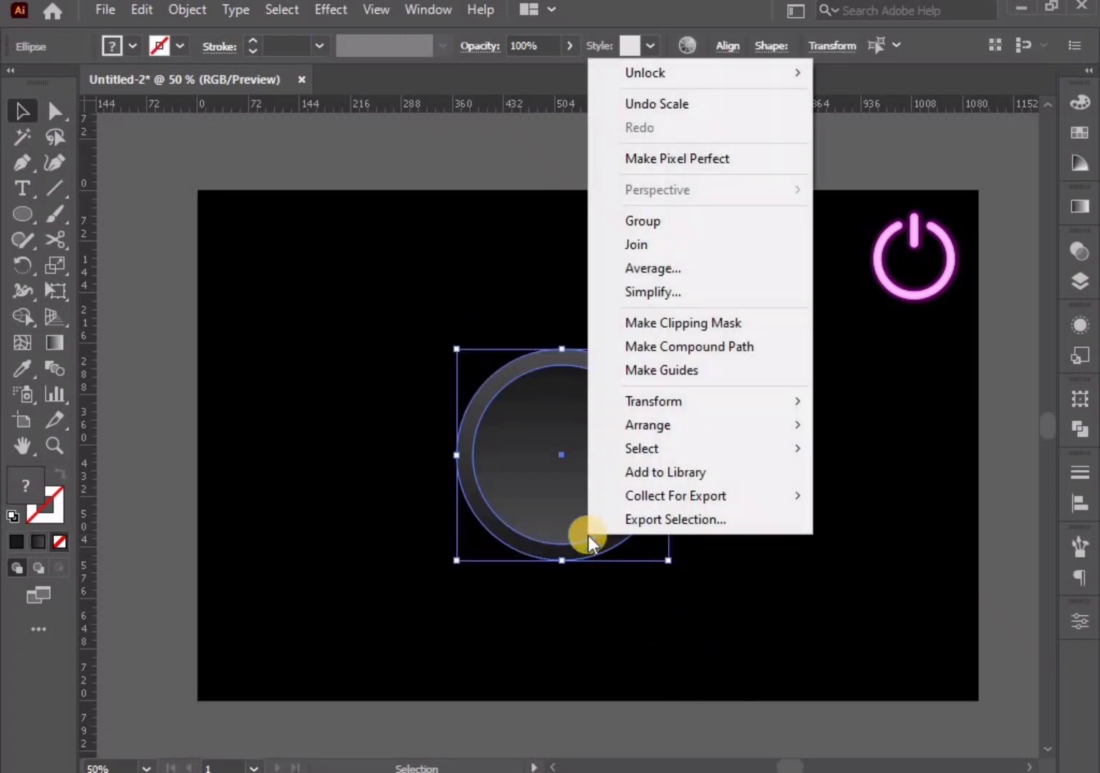
{"action": "left_click", "coordinate": [712, 346]}
{"action": "left_click", "coordinate": [883, 287]}
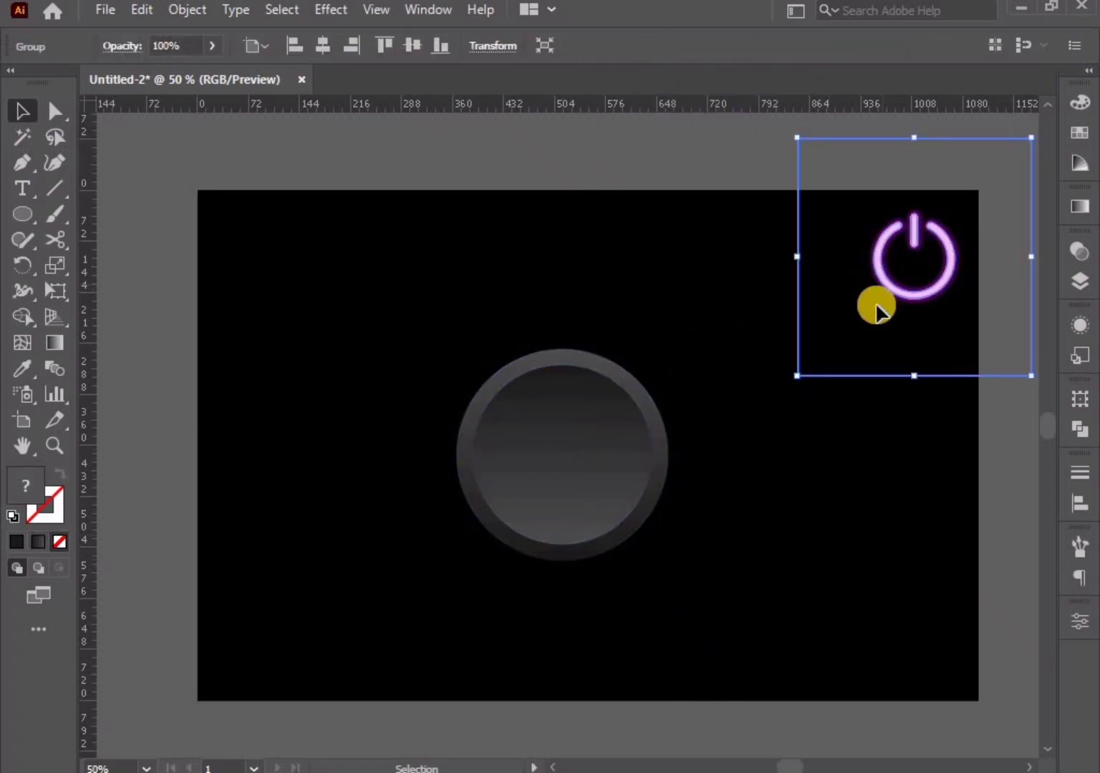
{"action": "left_click", "coordinate": [604, 465], "text": "shift"}
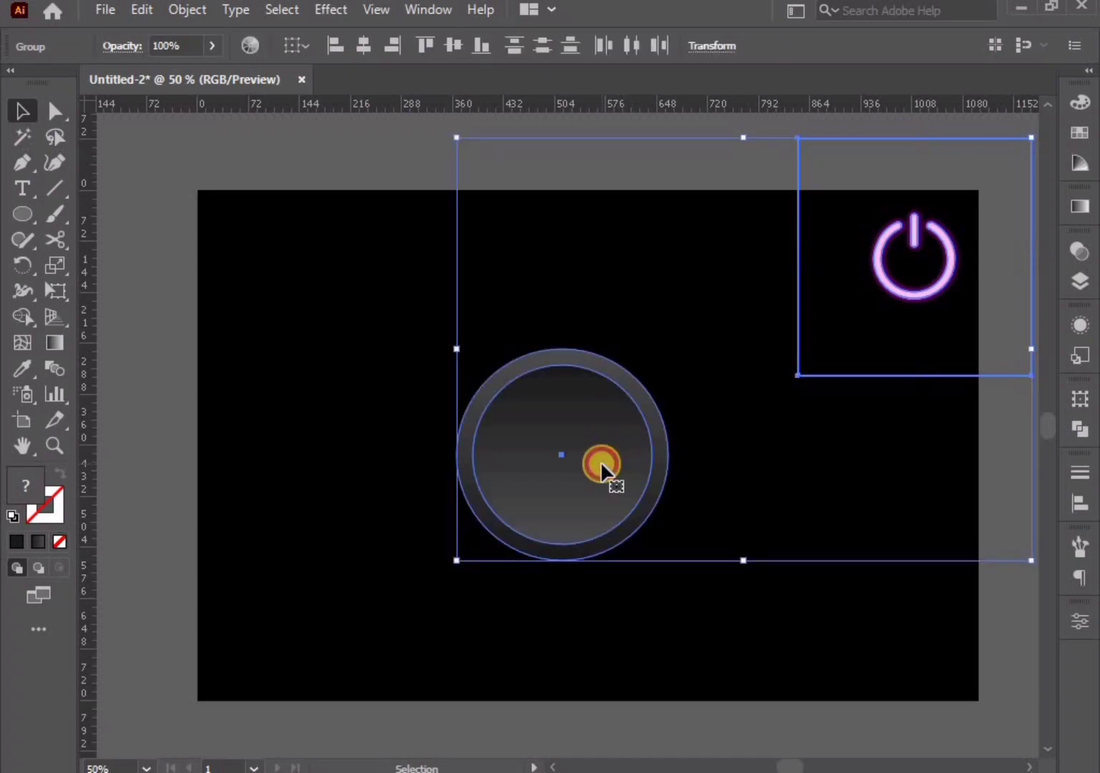
{"action": "left_click", "coordinate": [601, 461]}
{"action": "left_click", "coordinate": [1080, 505]}
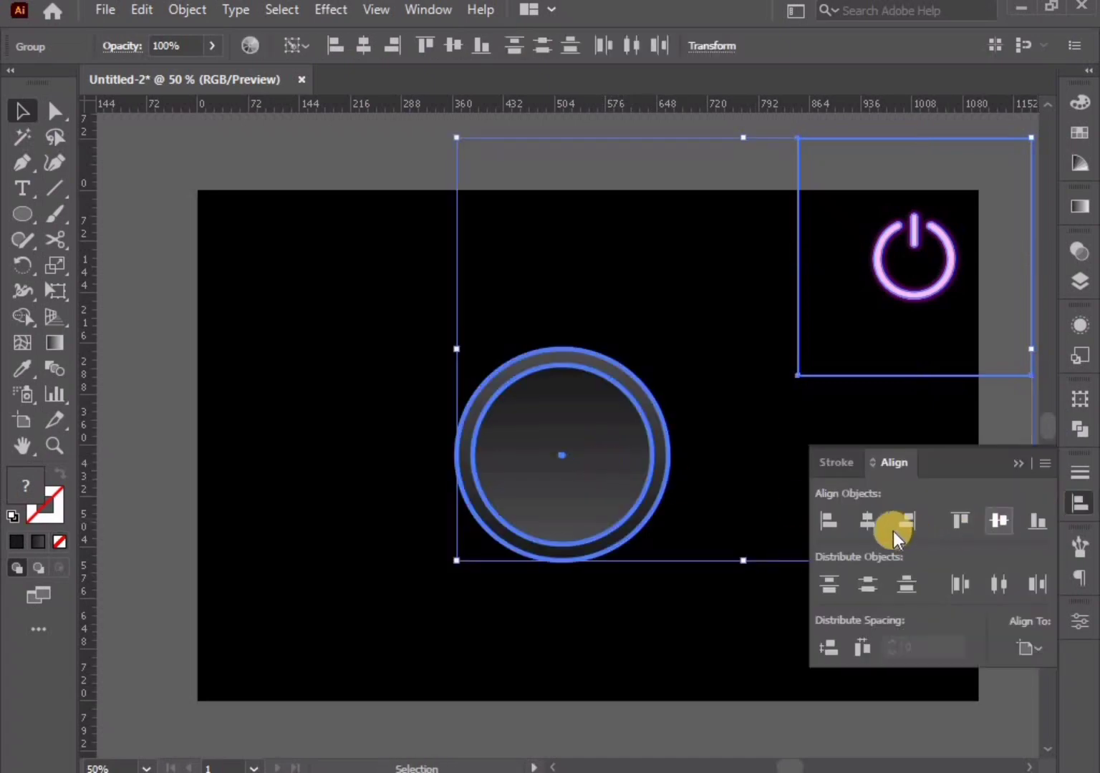
{"action": "left_click", "coordinate": [880, 525]}
{"action": "left_click", "coordinate": [999, 521]}
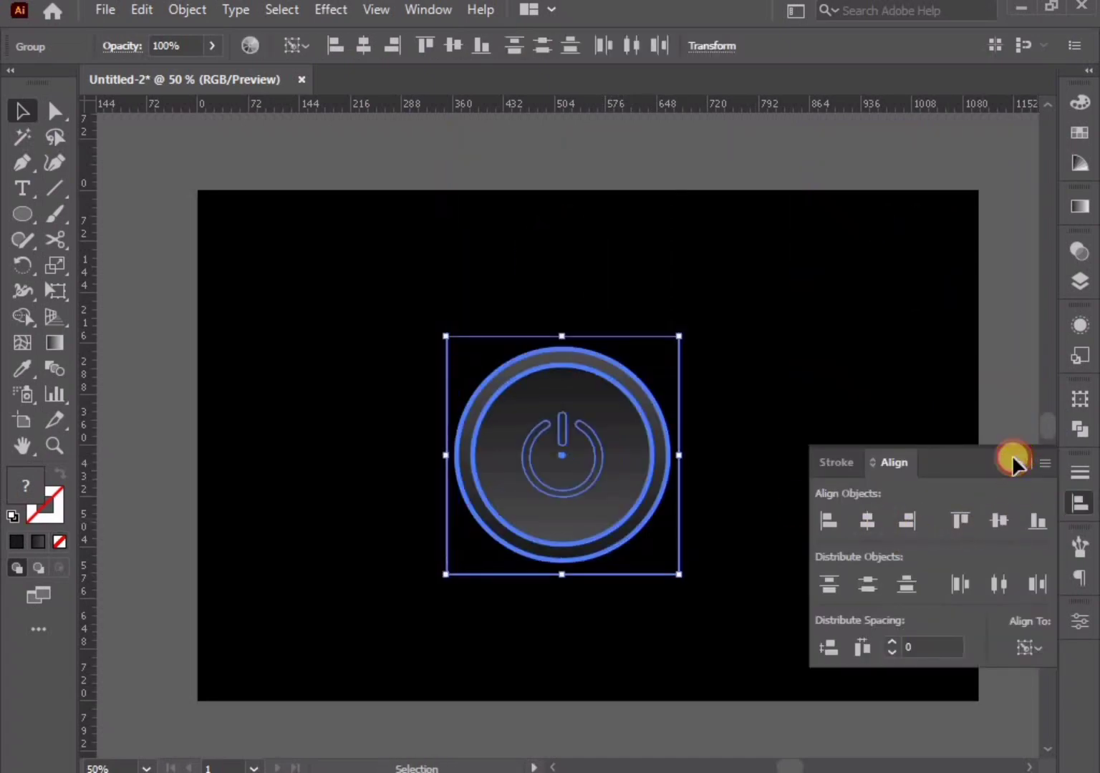
{"action": "left_click", "coordinate": [1015, 459]}
Send the button group to the back, behind the icon, and move it to the artboard centre
{"action": "left_click", "coordinate": [605, 489]}
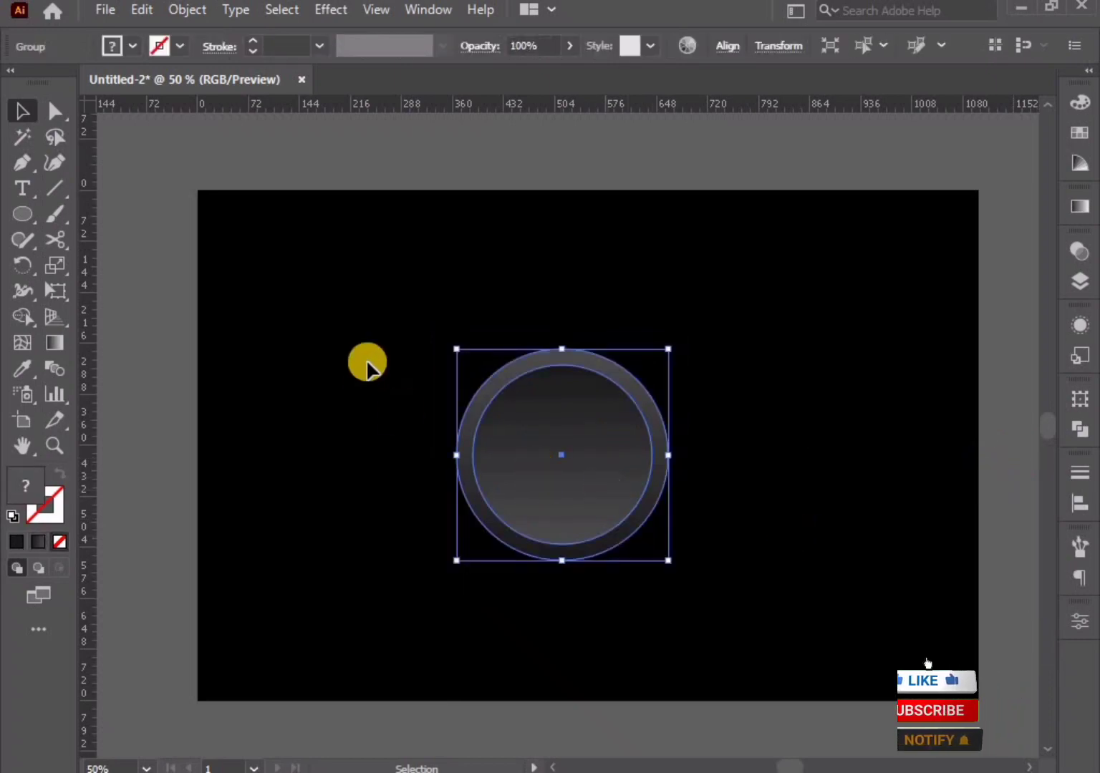
{"action": "mouse_move", "coordinate": [372, 352]}
{"action": "left_mouse_down"}
{"action": "mouse_move", "coordinate": [623, 532]}
{"action": "mouse_move", "coordinate": [318, 483]}
{"action": "mouse_move", "coordinate": [260, 488]}
{"action": "left_mouse_up"}
{"action": "key", "text": "ctrl+minus"}
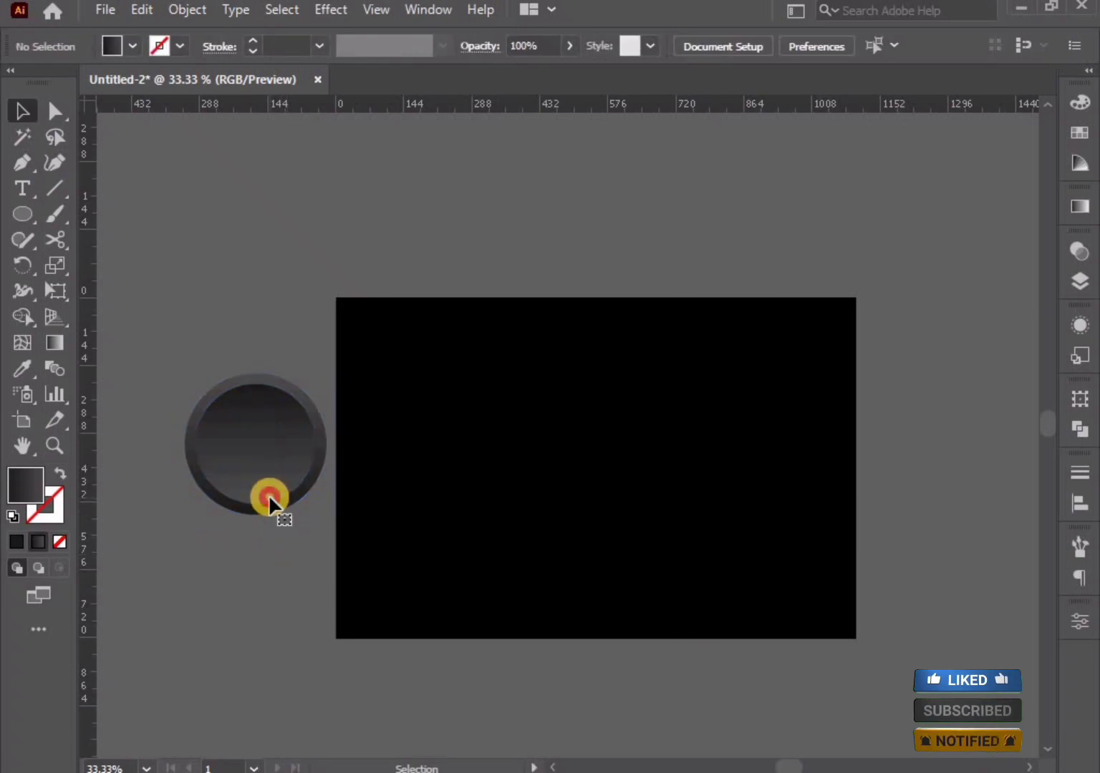
{"action": "left_click", "coordinate": [269, 497]}
{"action": "right_click", "coordinate": [270, 498]}
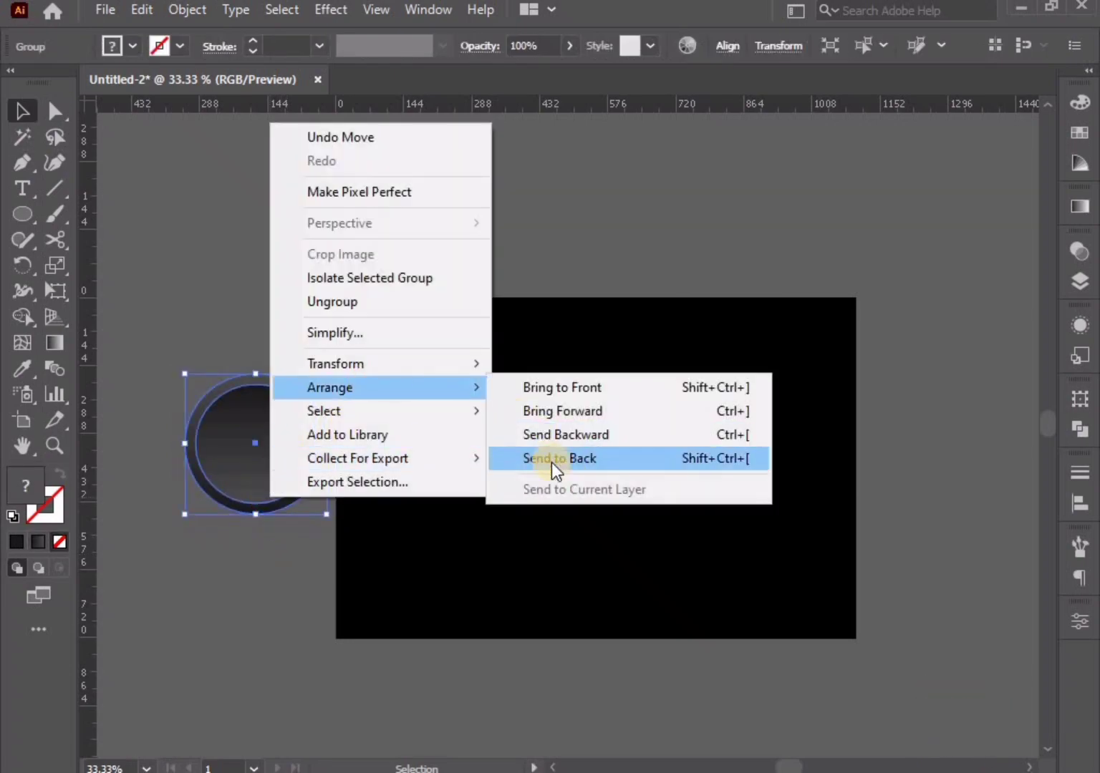
{"action": "left_click", "coordinate": [552, 459]}
{"action": "left_click", "coordinate": [255, 576]}
{"action": "left_click_drag", "start_coordinate": [317, 471], "coordinate": [588, 474]}
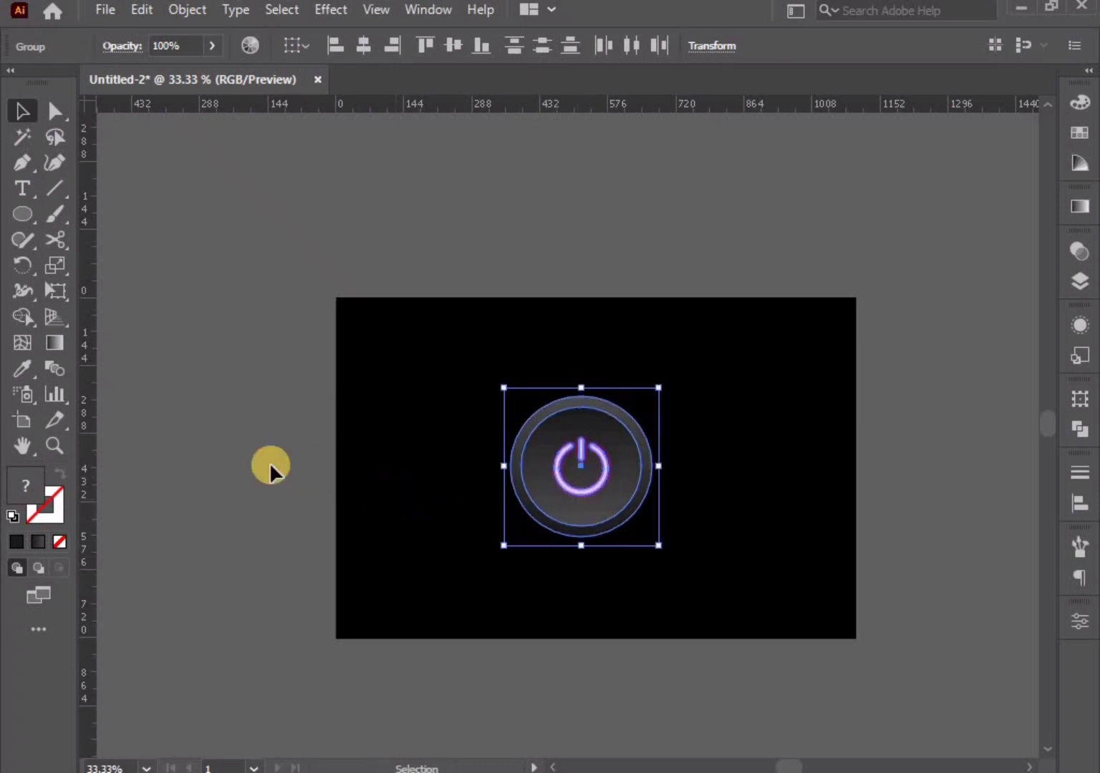
Scale the power button down slightly around its centre
{"action": "left_click", "coordinate": [268, 463]}
{"action": "scroll", "coordinate": [659, 492], "scroll_direction": "up", "scroll_amount": 2}
{"action": "left_click", "coordinate": [566, 487]}
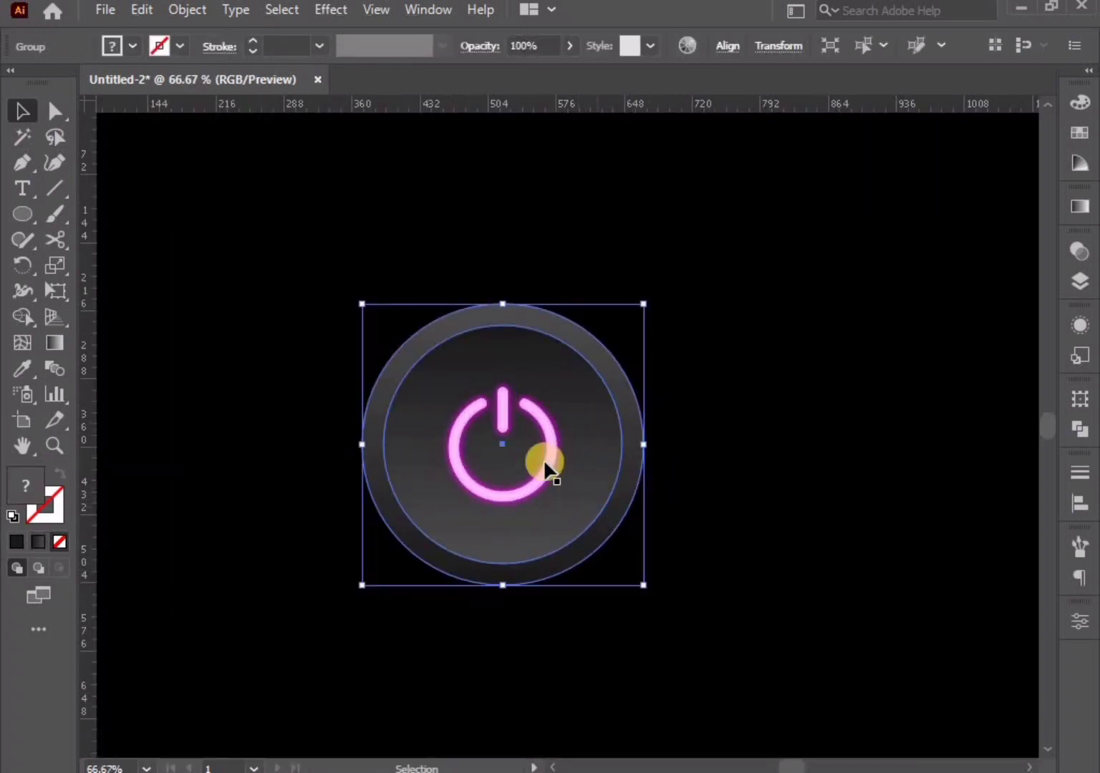
{"action": "left_click_drag", "start_coordinate": [647, 449], "coordinate": [633, 449]}
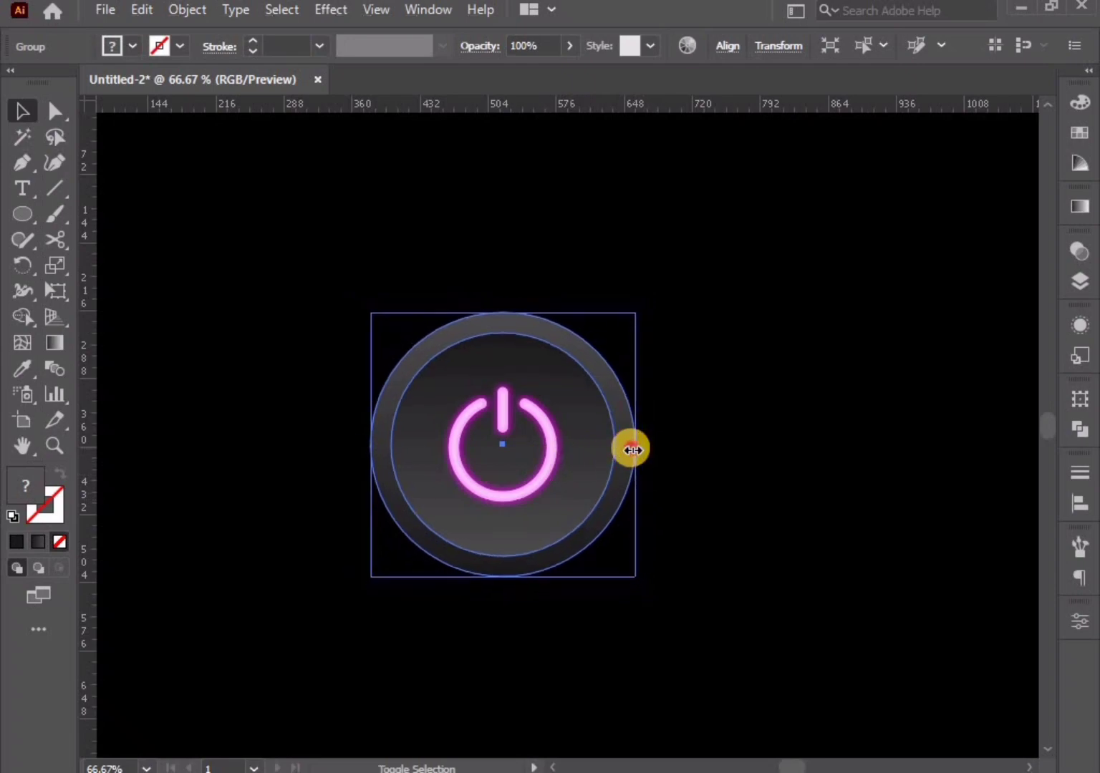
{"action": "left_click", "coordinate": [670, 479]}
{"action": "left_click", "coordinate": [605, 469]}
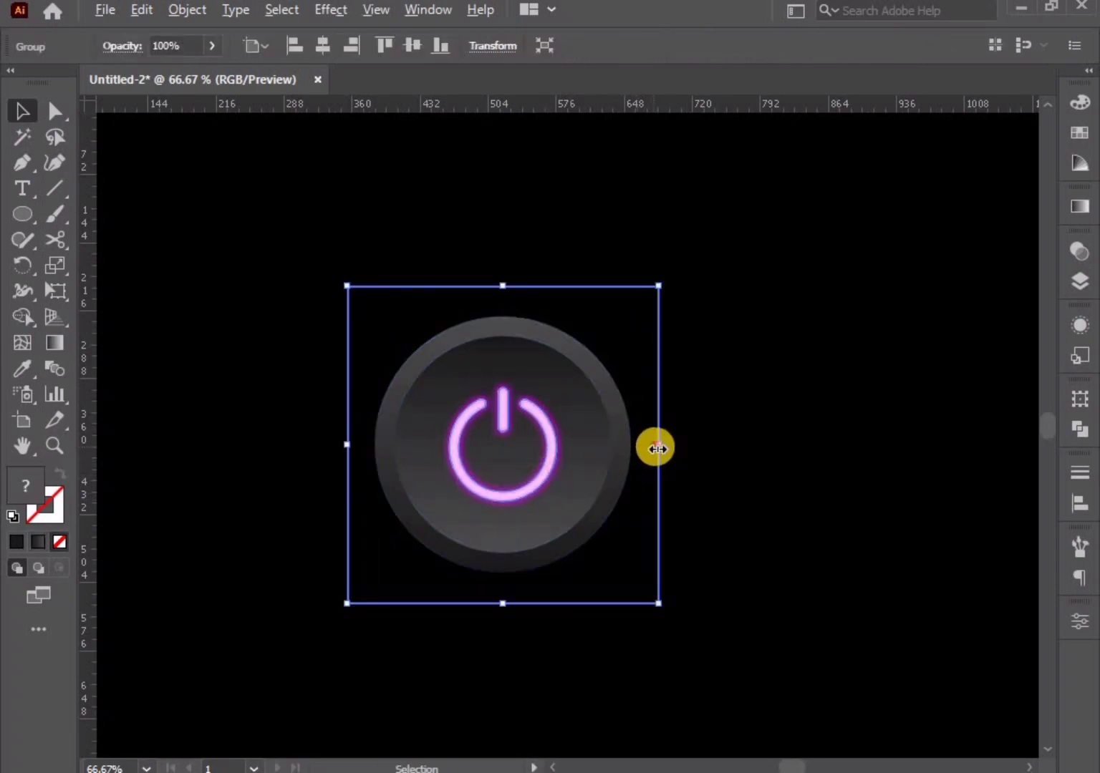
{"action": "left_click_drag", "start_coordinate": [656, 449], "coordinate": [646, 445]}
{"action": "left_click", "coordinate": [676, 494]}
{"action": "scroll", "coordinate": [671, 495], "scroll_direction": "down", "scroll_amount": 2}
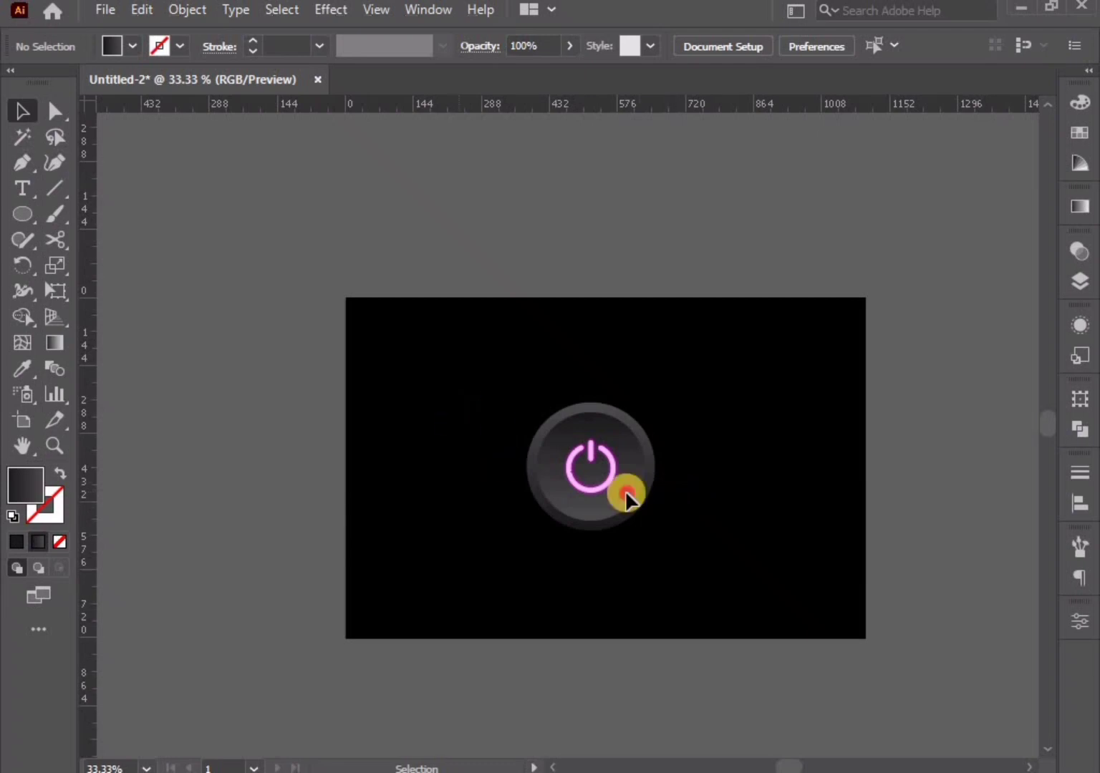
Group the button with the icon and centre it horizontally and vertically on the artboard
{"action": "left_click", "coordinate": [572, 475]}
{"action": "right_click", "coordinate": [571, 477]}
{"action": "left_click", "coordinate": [620, 289]}
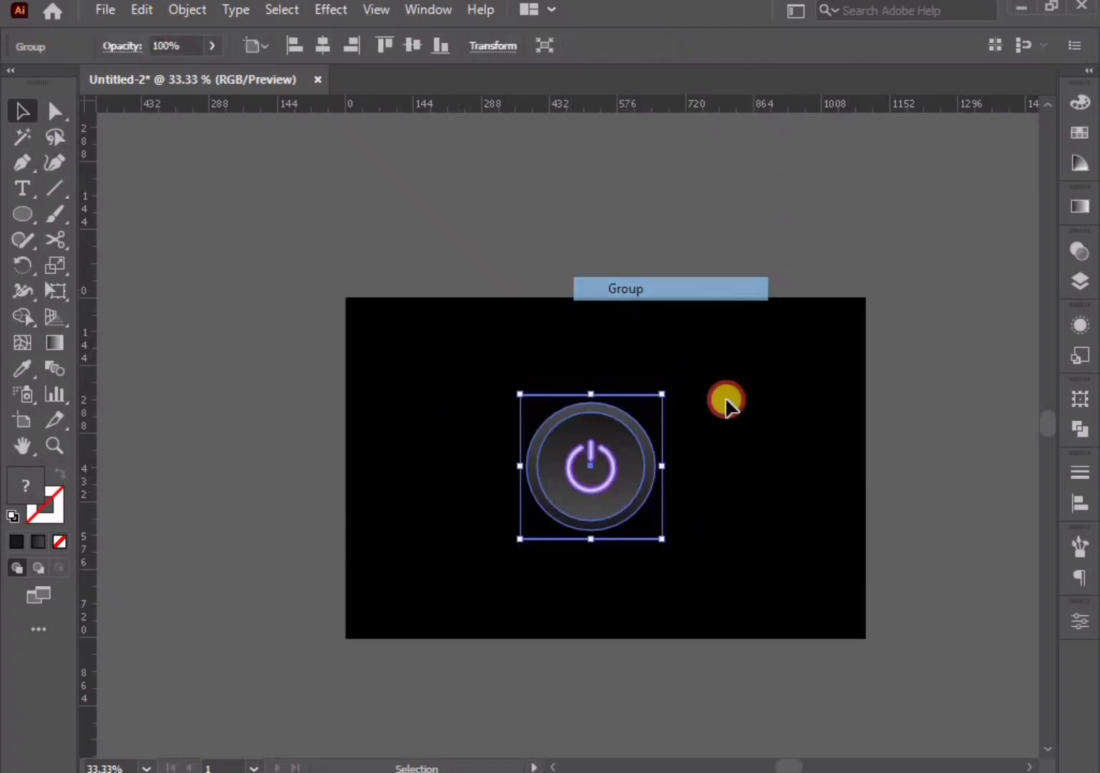
{"action": "left_click", "coordinate": [1079, 503]}
{"action": "left_click", "coordinate": [871, 523]}
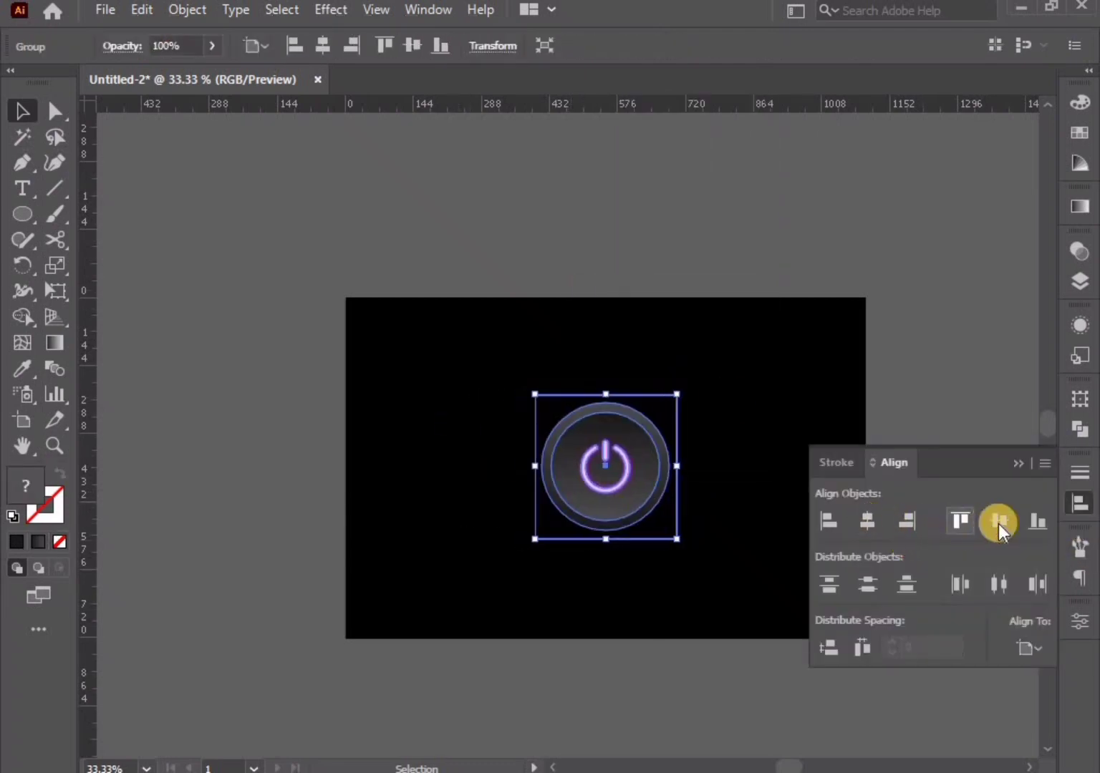
{"action": "left_click", "coordinate": [998, 523]}
{"action": "left_click", "coordinate": [1017, 464]}
Deselect and zoom and pan the view to check the centred button
{"action": "left_click", "coordinate": [650, 567]}
{"action": "scroll", "coordinate": [650, 567], "scroll_direction": "up", "scroll_amount": 1}
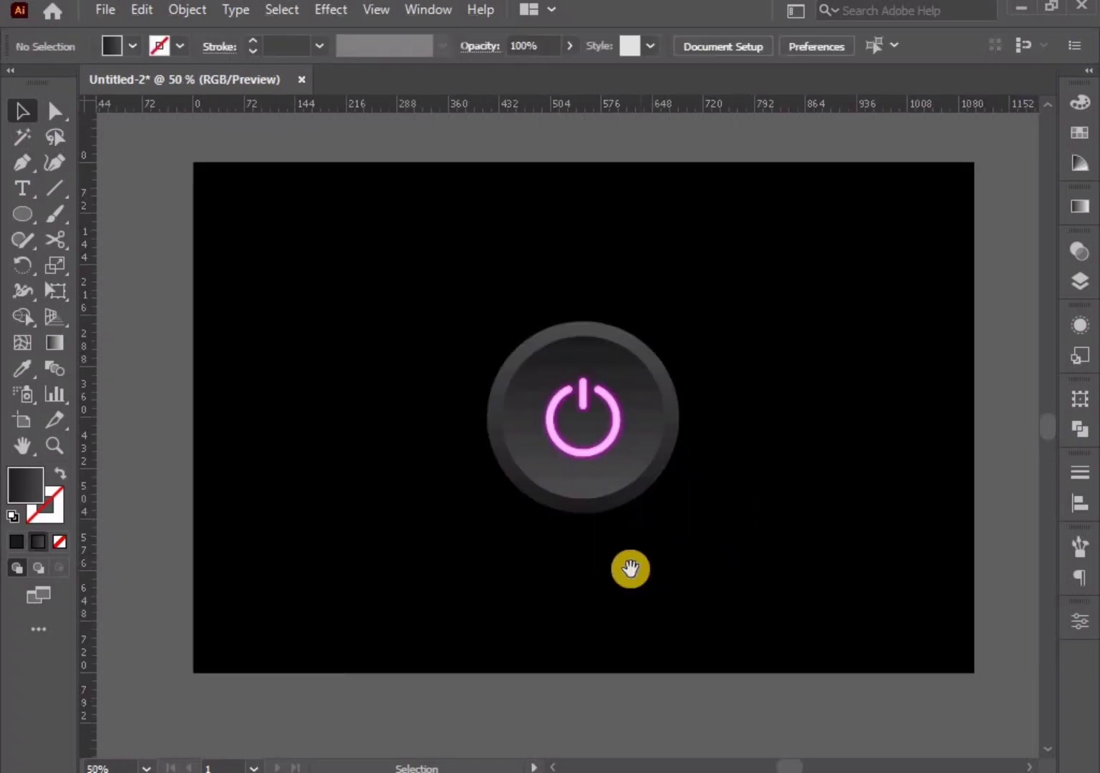
{"action": "mouse_move", "coordinate": [628, 569]}
{"action": "left_mouse_down"}
{"action": "mouse_move", "coordinate": [609, 587]}
{"action": "mouse_move", "coordinate": [621, 629]}
{"action": "left_mouse_up"}
{"action": "scroll", "coordinate": [609, 587], "scroll_direction": "up", "scroll_amount": 1}
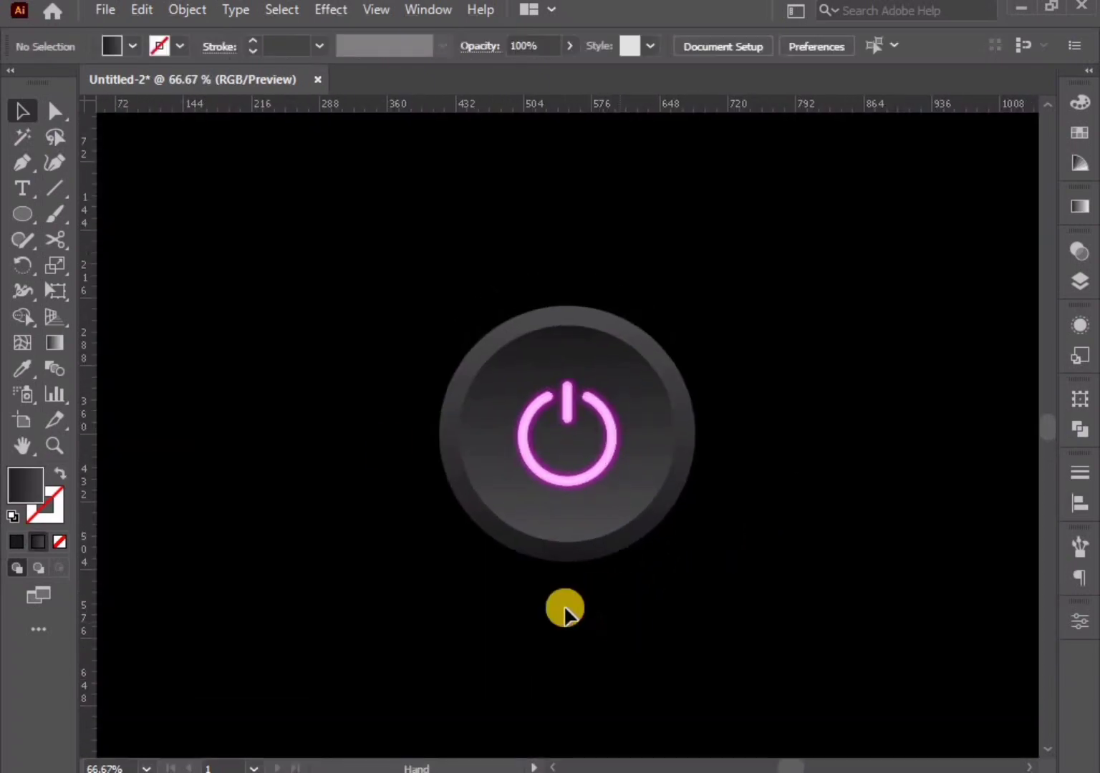
{"action": "scroll", "coordinate": [584, 571], "scroll_direction": "down", "scroll_amount": 1}
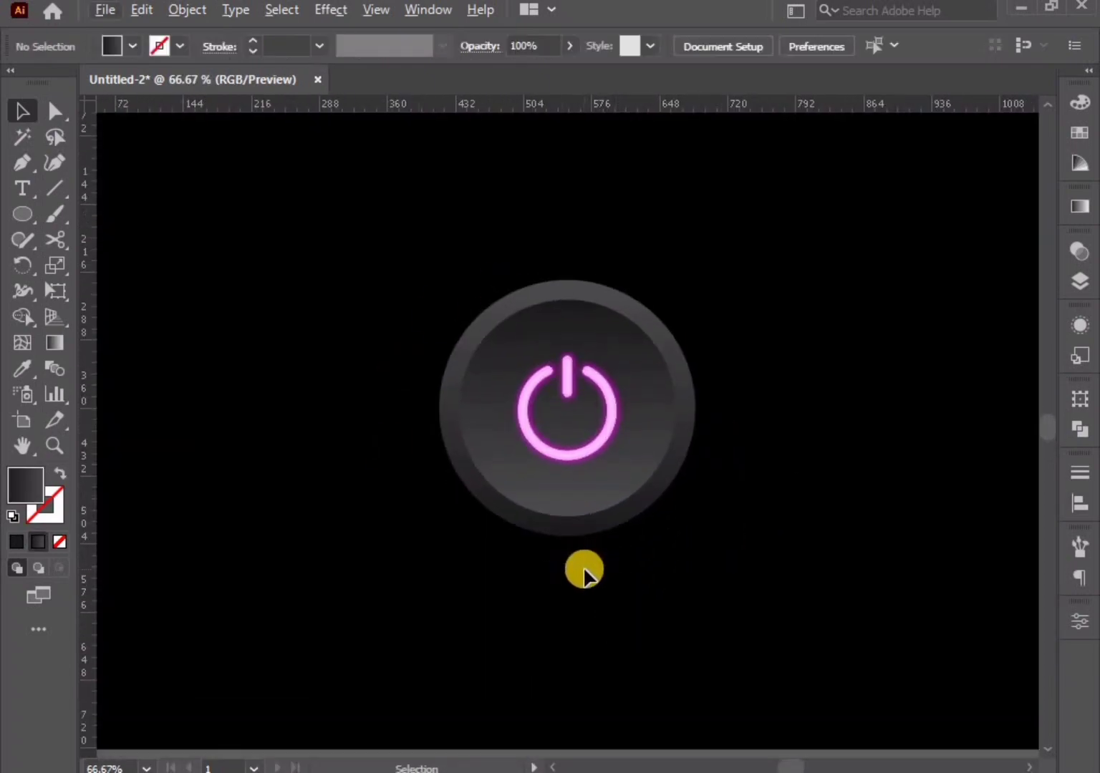